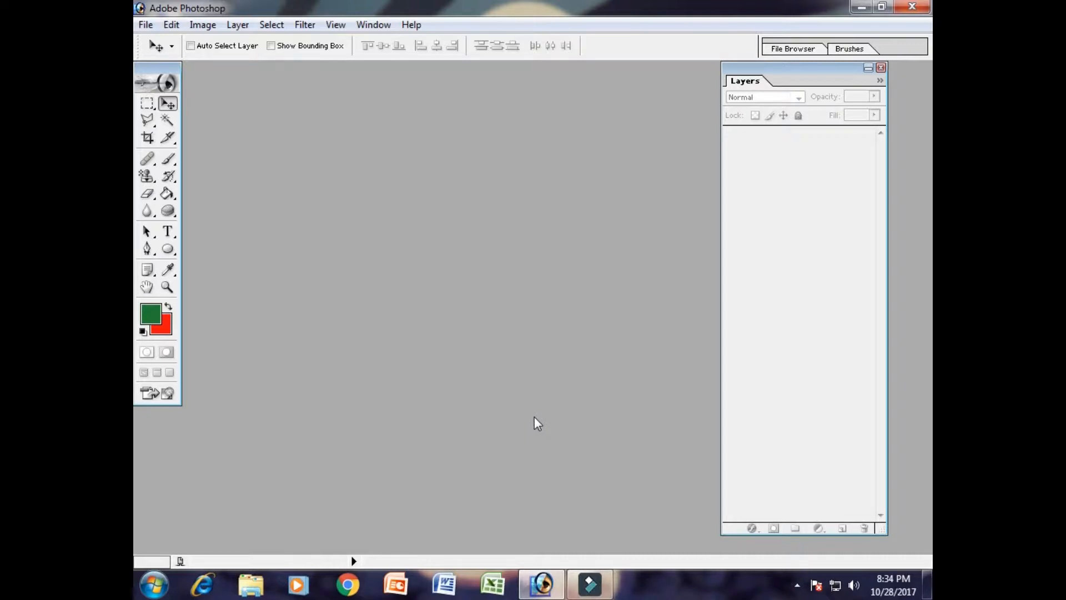
# - Move the Layers palette outward until it sits against the edge of the workspace
pyautogui.moveTo(755, 67); pyautogui.dragTo(798, 63)
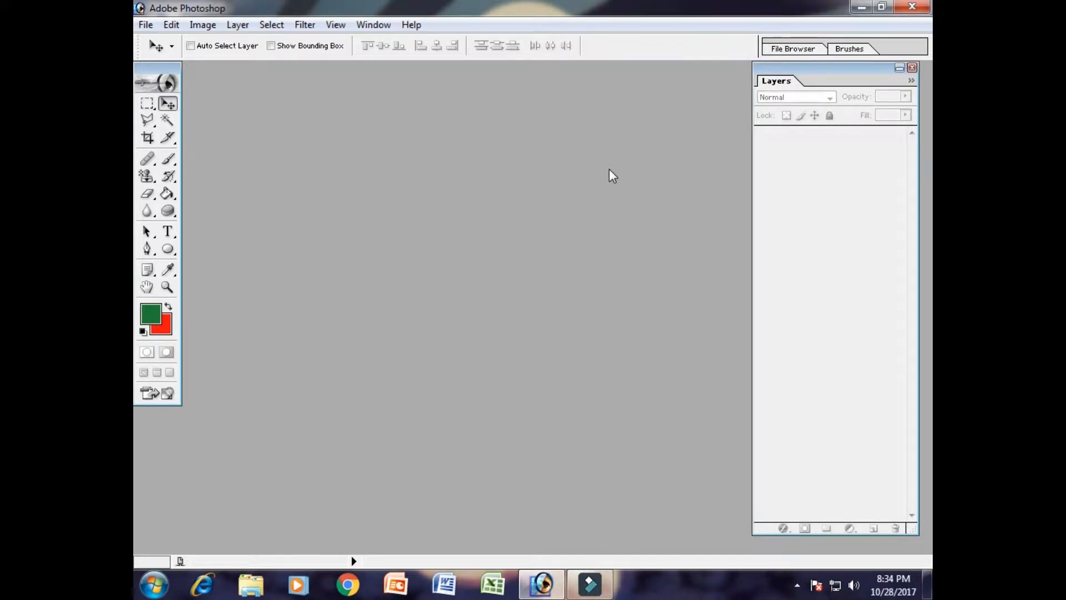
pyautogui.moveTo(797, 68); pyautogui.dragTo(811, 68)
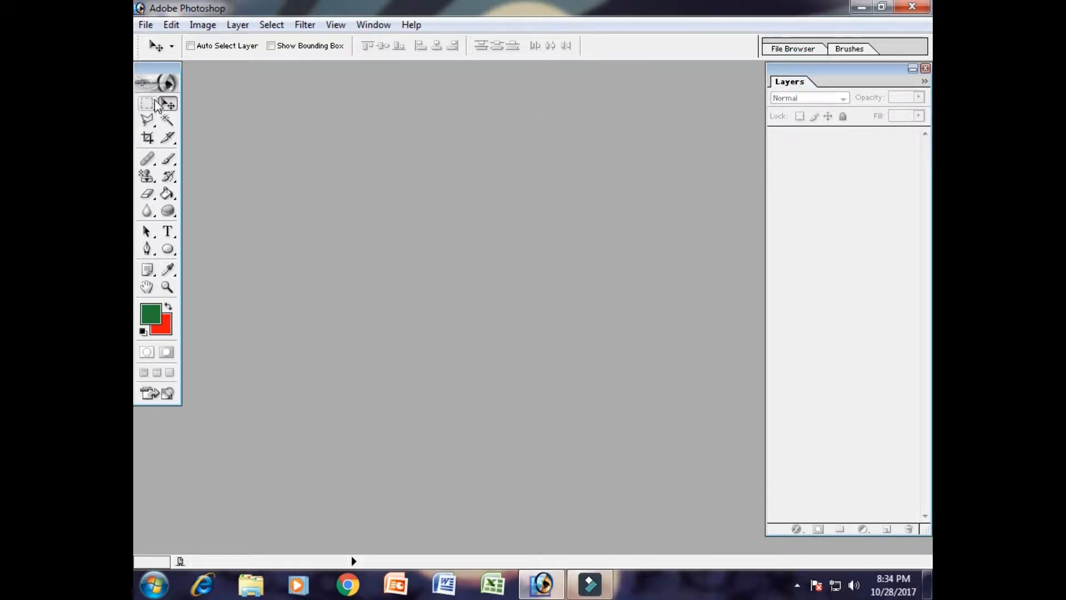
pyautogui.click(147, 137)
pyautogui.click(162, 210)
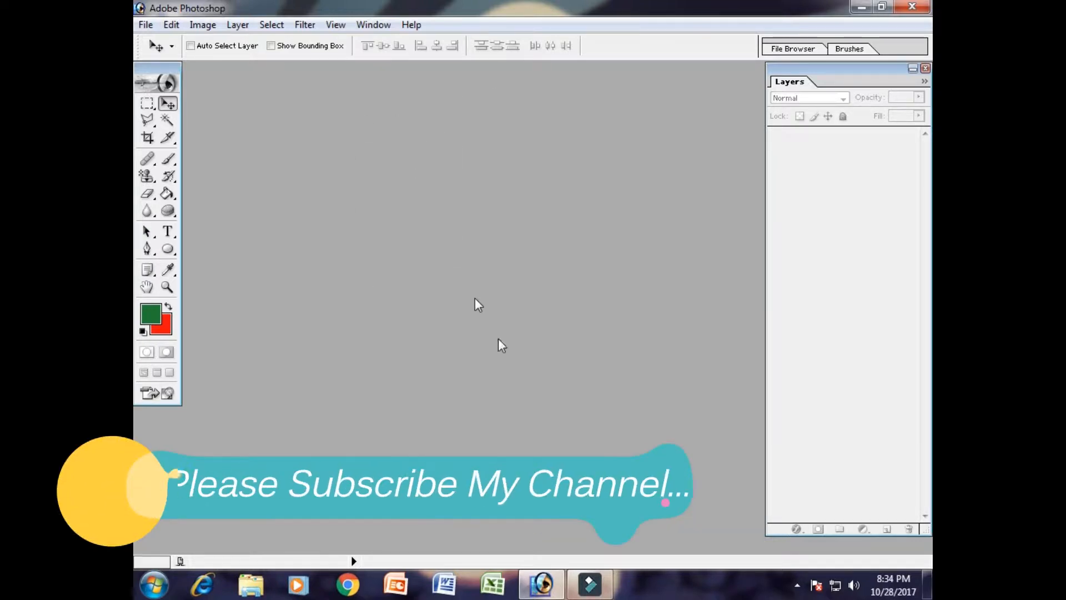
pyautogui.click(348, 585)
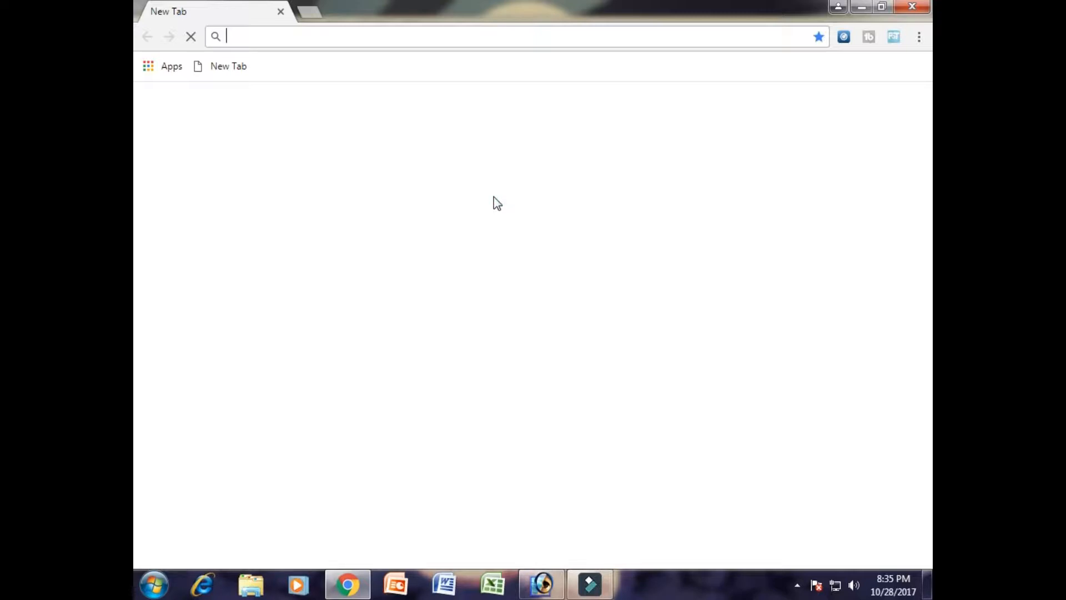
pyautogui.write('www')
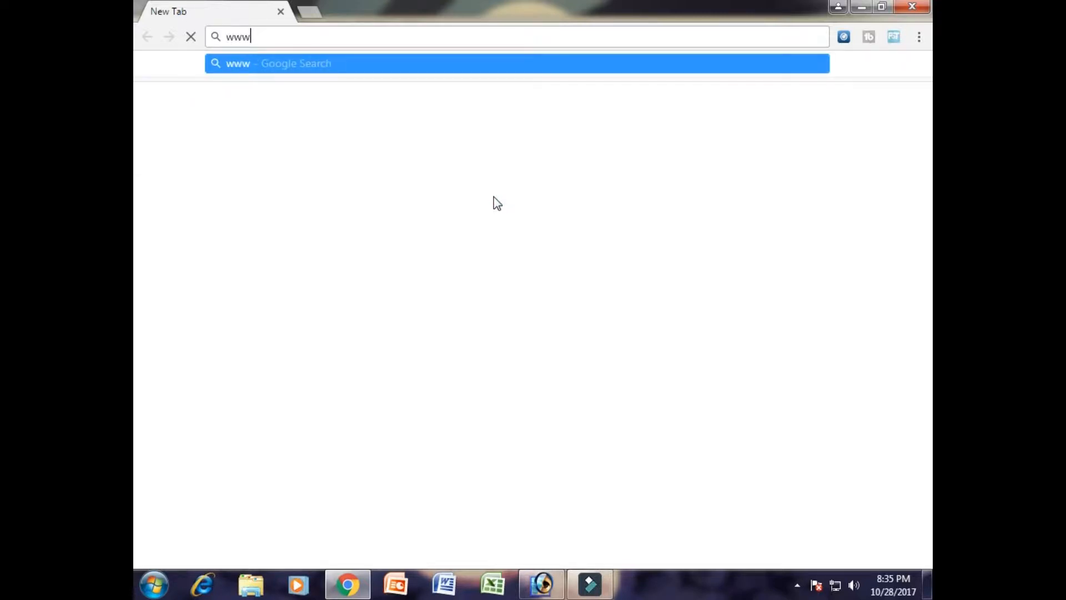
pyautogui.write('.you')
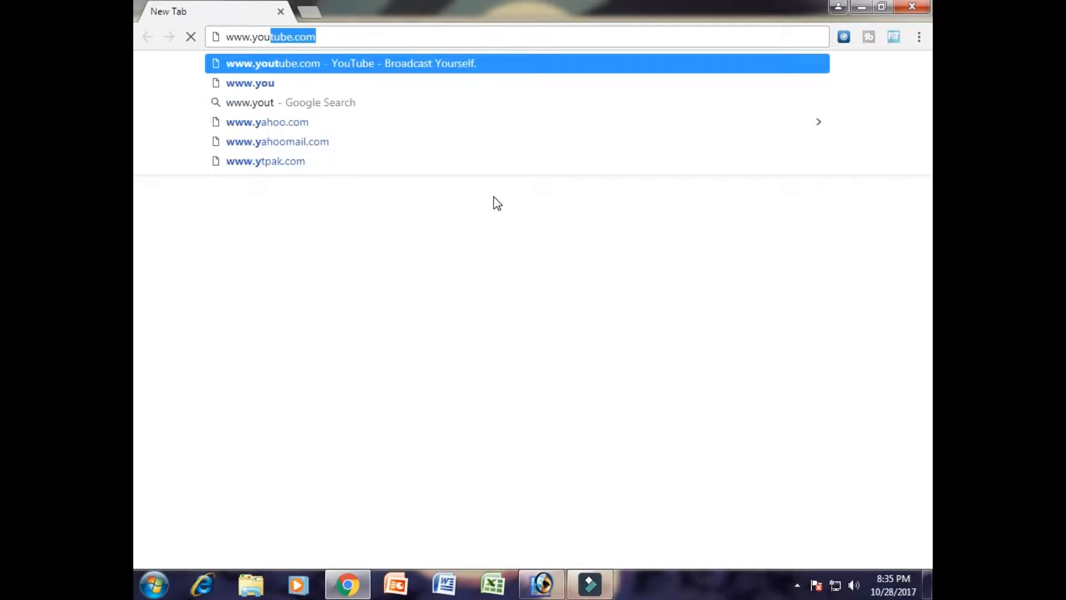
pyautogui.write('tube.')
pyautogui.press('Return')
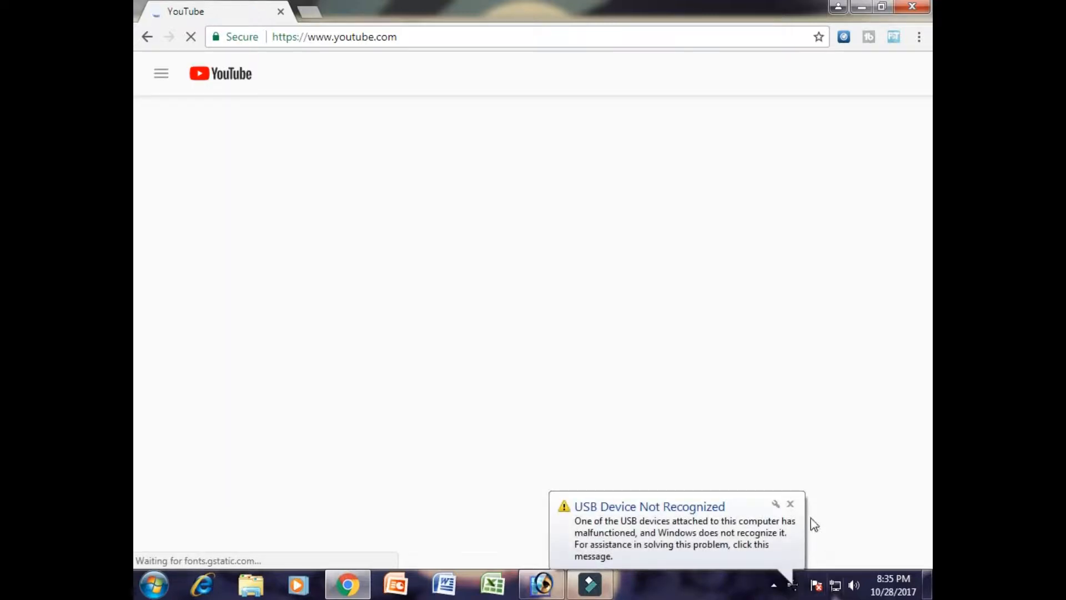
pyautogui.click(790, 503)
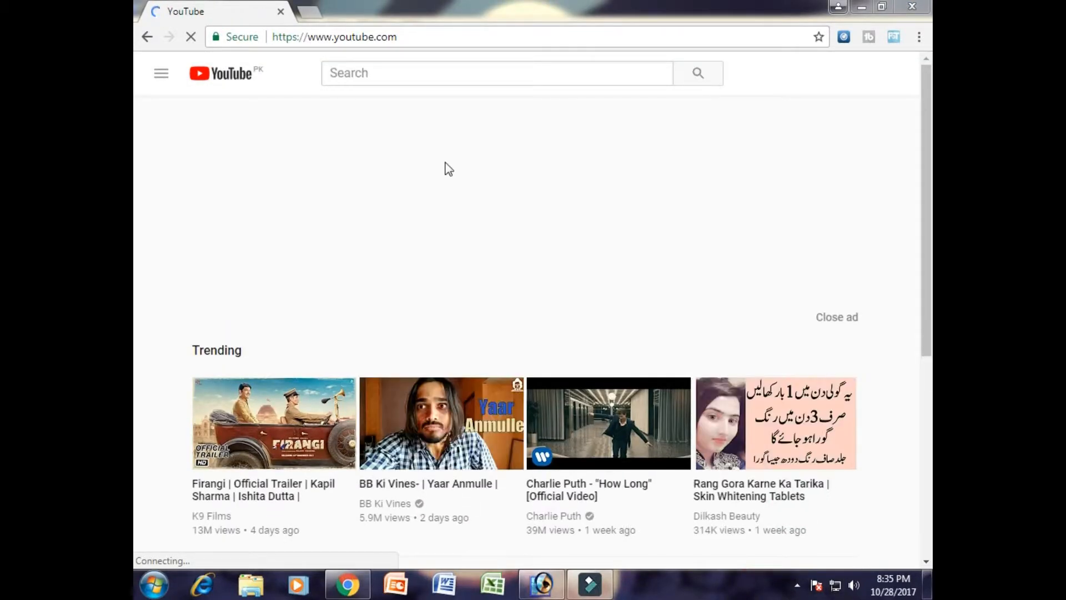
# - Search YouTube for the instructor's full name and open the matching Onlinecomputercoaching channel from the results
pyautogui.click(387, 71)
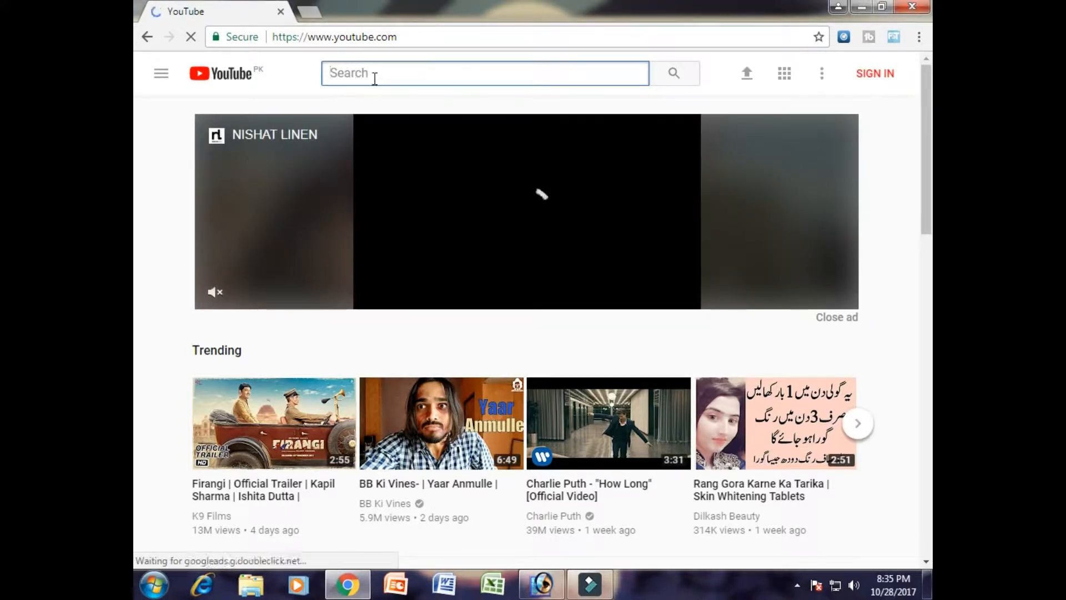
pyautogui.write('syed ayaz raza')
pyautogui.press('Return')
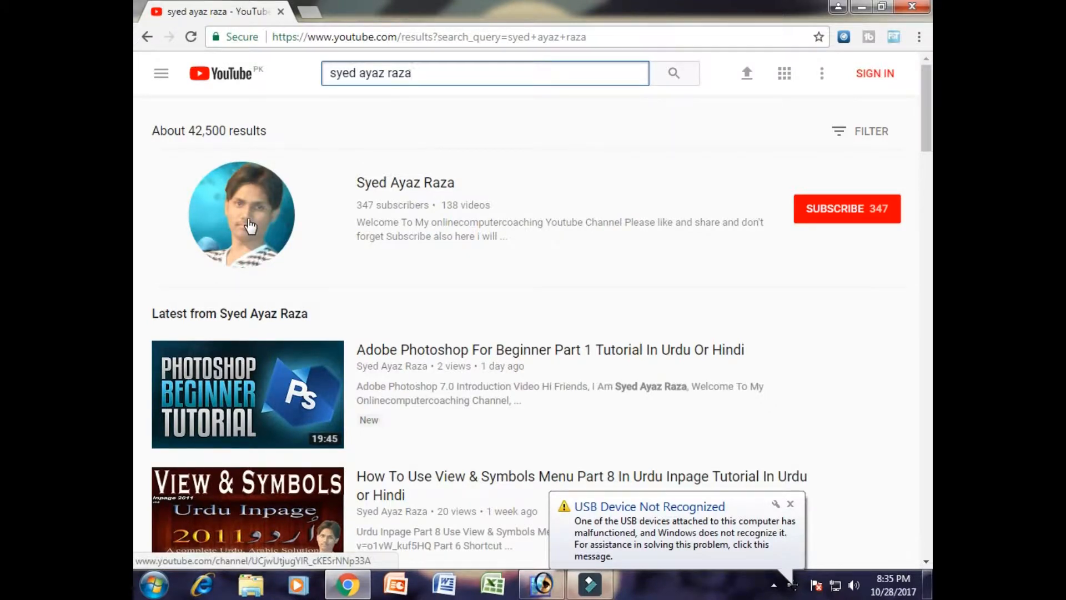
pyautogui.scroll(-7, 383, 350)
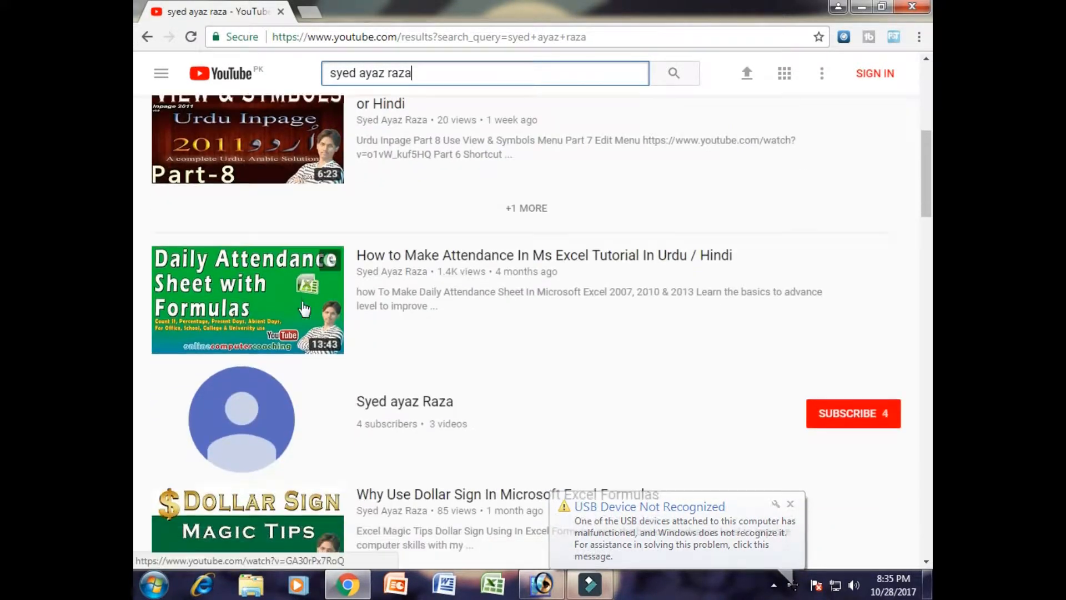
pyautogui.scroll(-8, 303, 376)
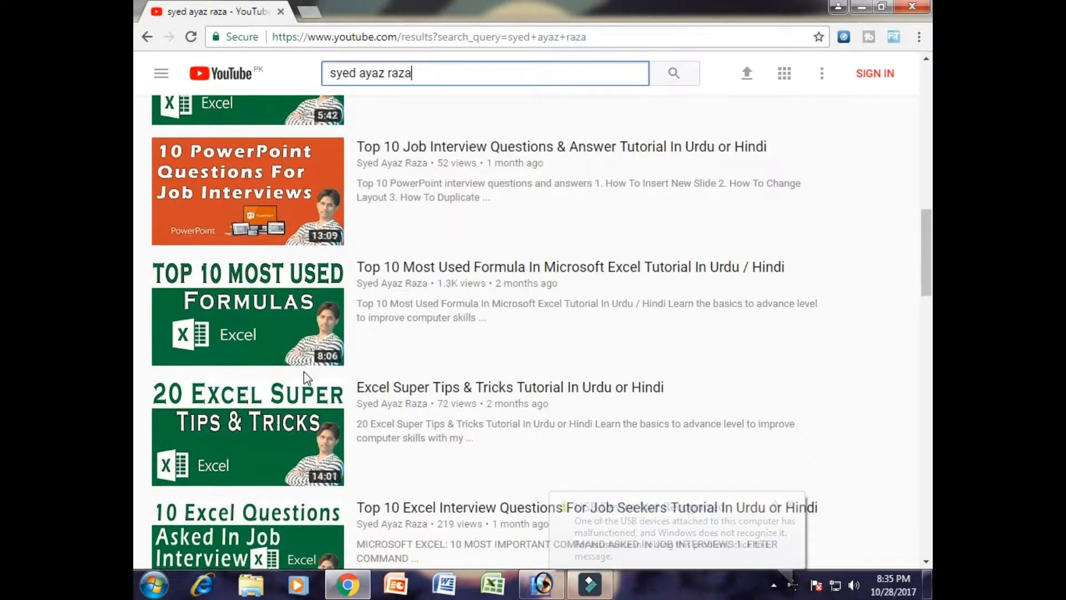
pyautogui.scroll(15, 303, 376)
pyautogui.click(244, 208)
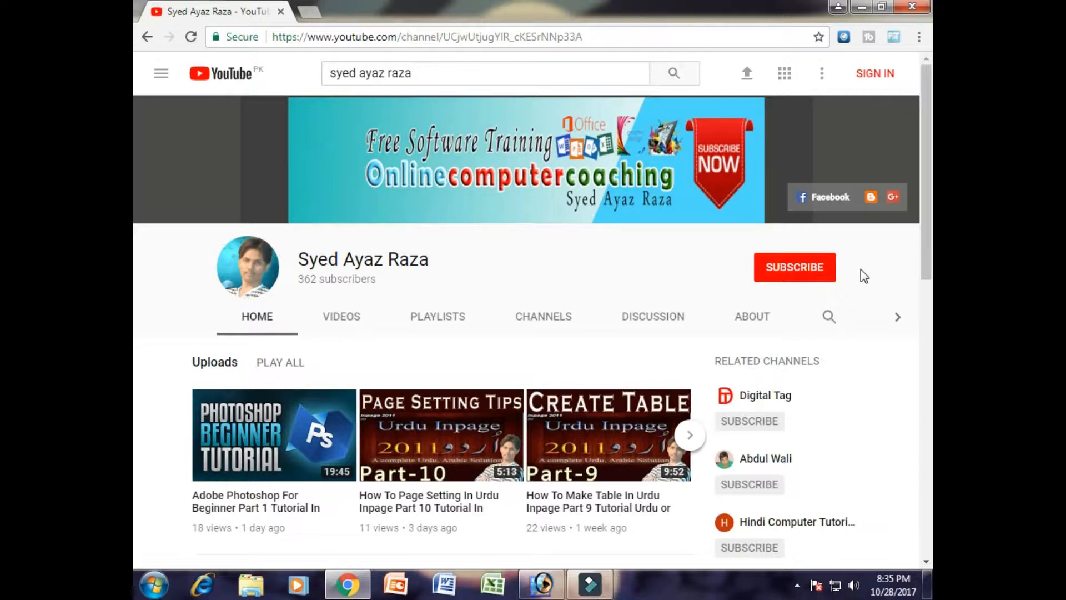
# - Look through the uploads, popular uploads and created playlists on the channel's home page
pyautogui.scroll(-3, 388, 361)
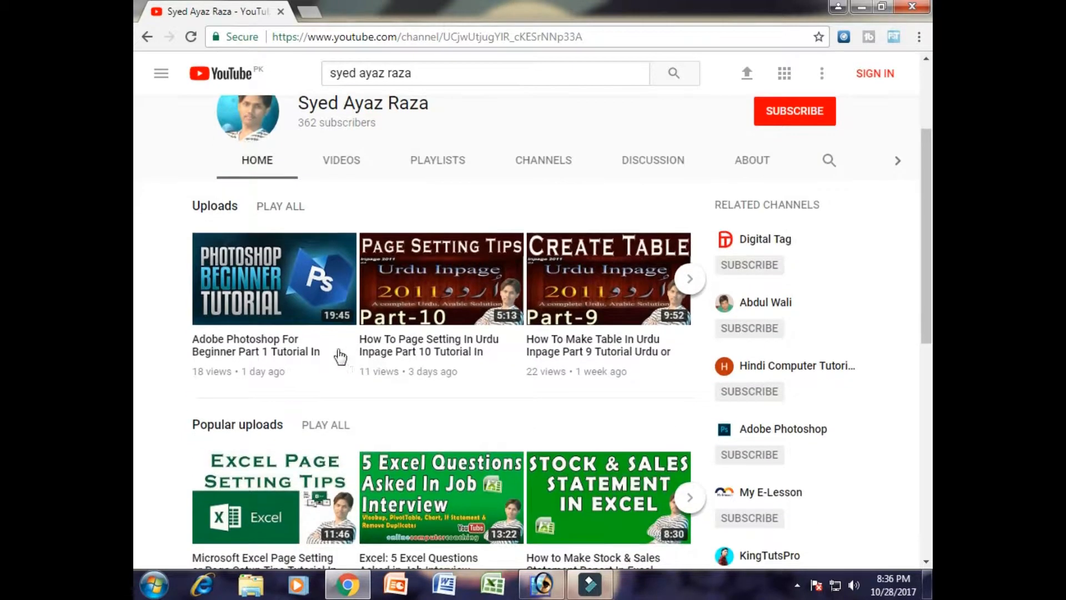
pyautogui.scroll(-3, 337, 292)
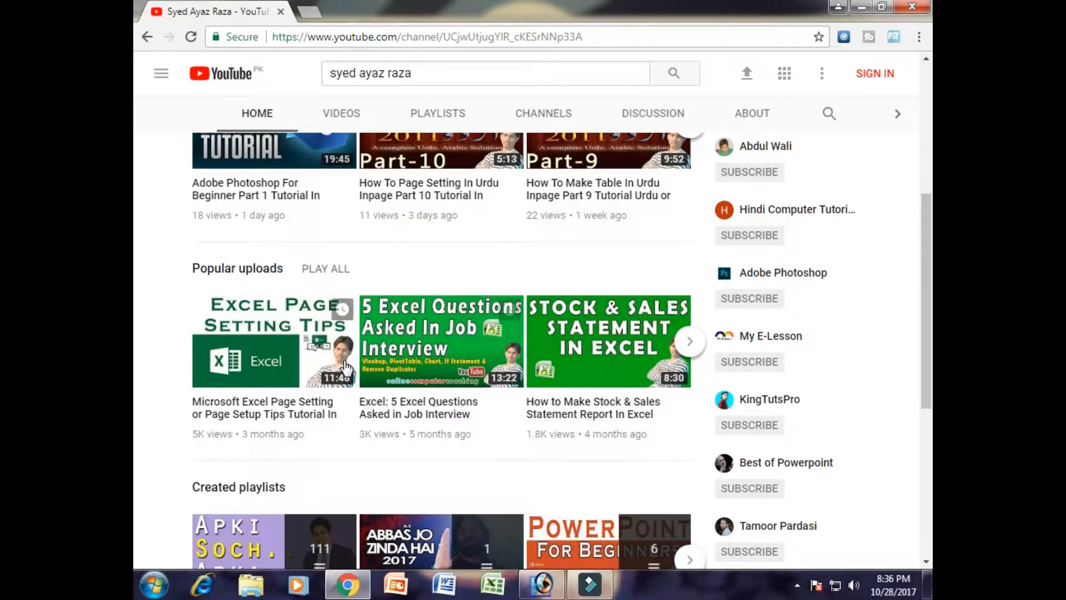
pyautogui.scroll(-2, 405, 377)
pyautogui.scroll(2, 404, 377)
pyautogui.scroll(4, 355, 322)
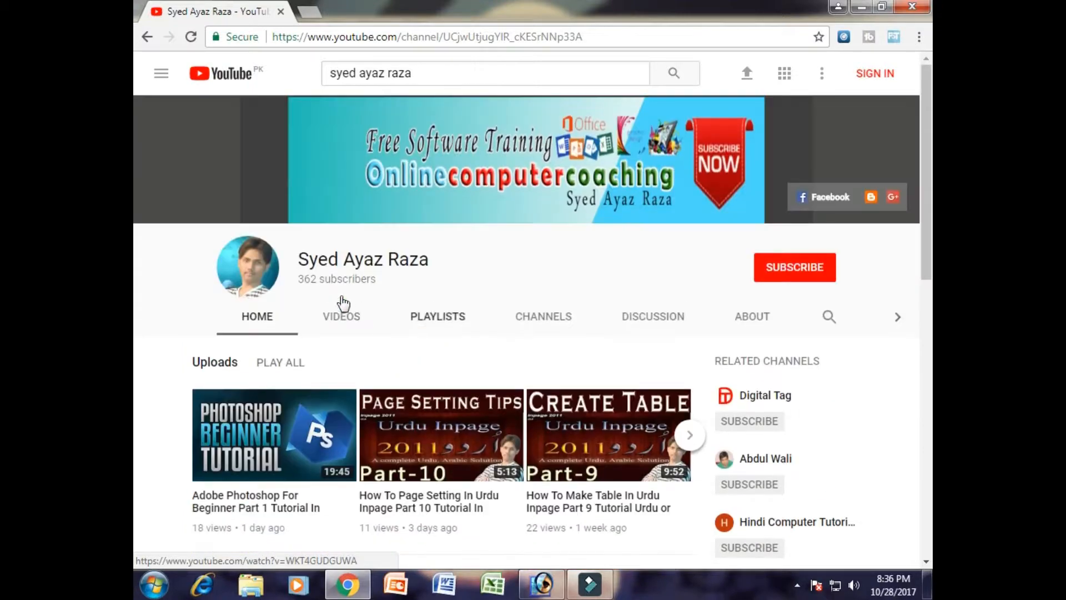
# - Show the channel's full list of videos and look through the uploaded tutorials
pyautogui.click(356, 317)
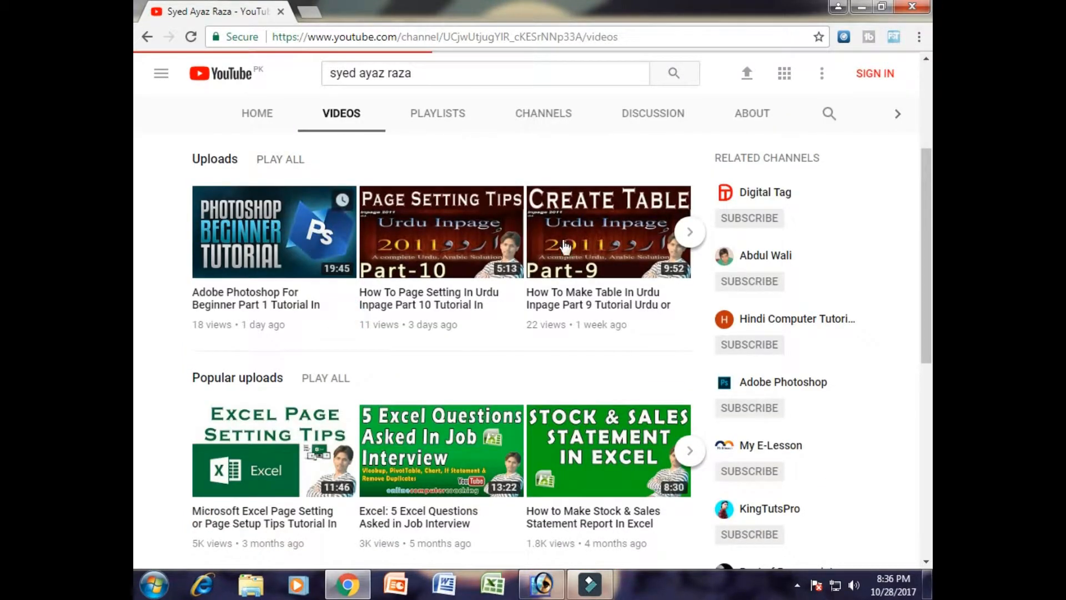
pyautogui.scroll(-3, 794, 309)
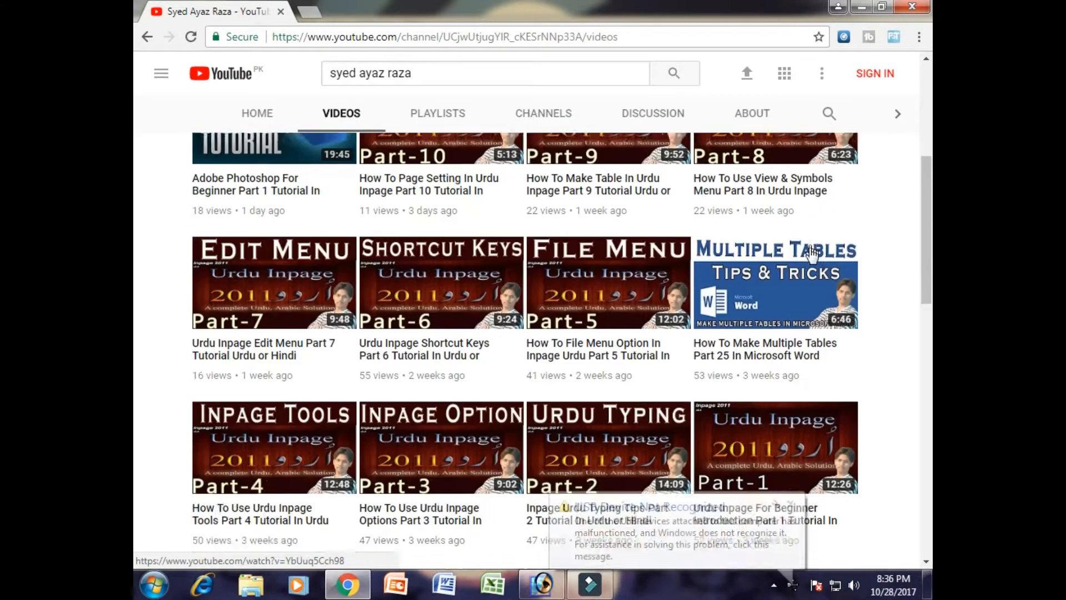
pyautogui.scroll(-12, 794, 310)
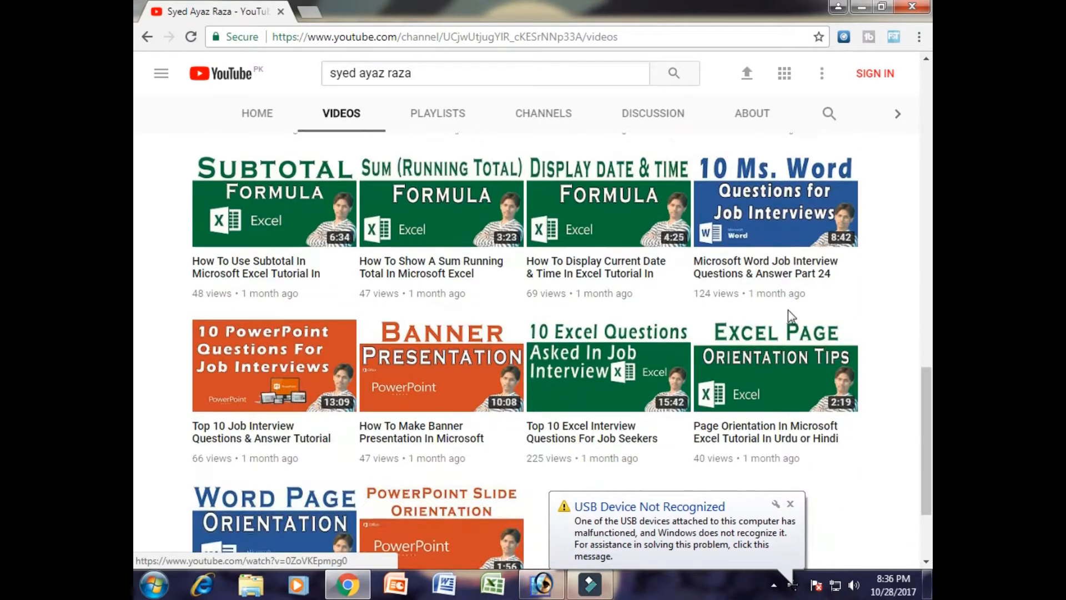
pyautogui.scroll(-6, 874, 383)
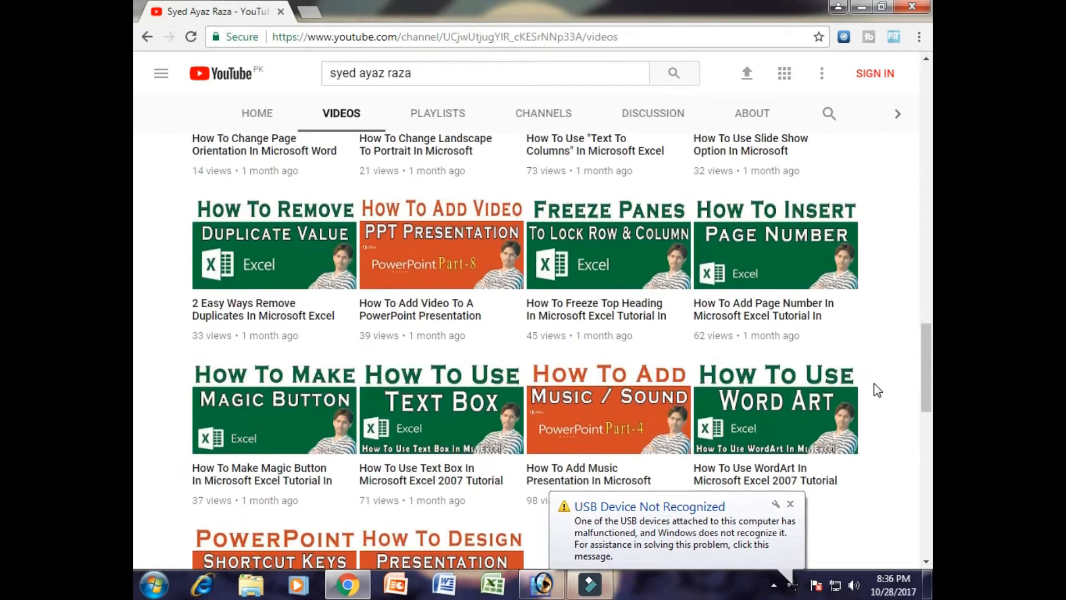
pyautogui.scroll(-6, 873, 383)
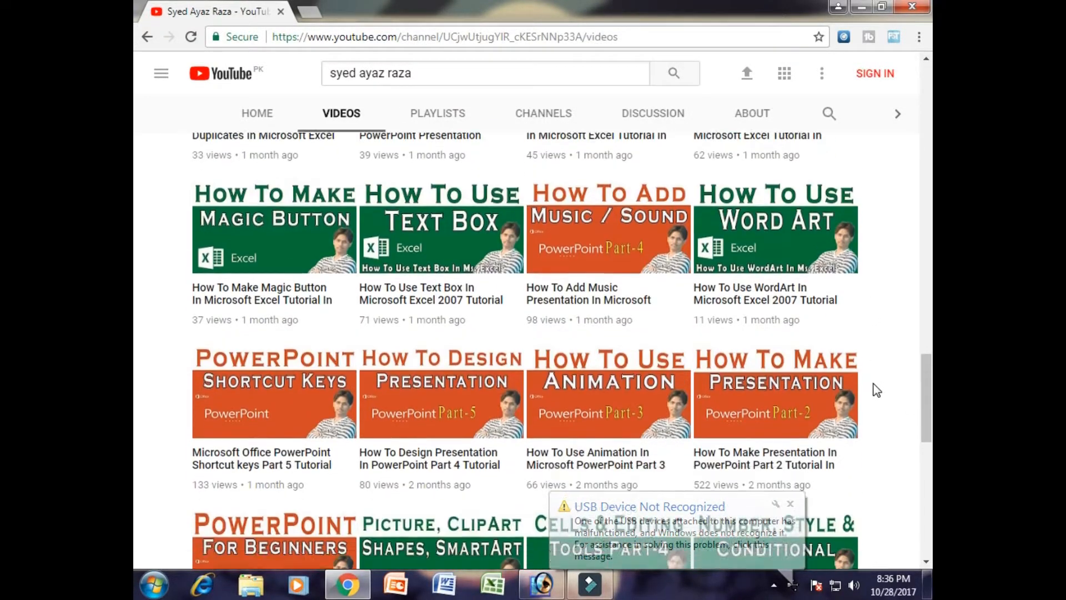
pyautogui.scroll(-3, 876, 390)
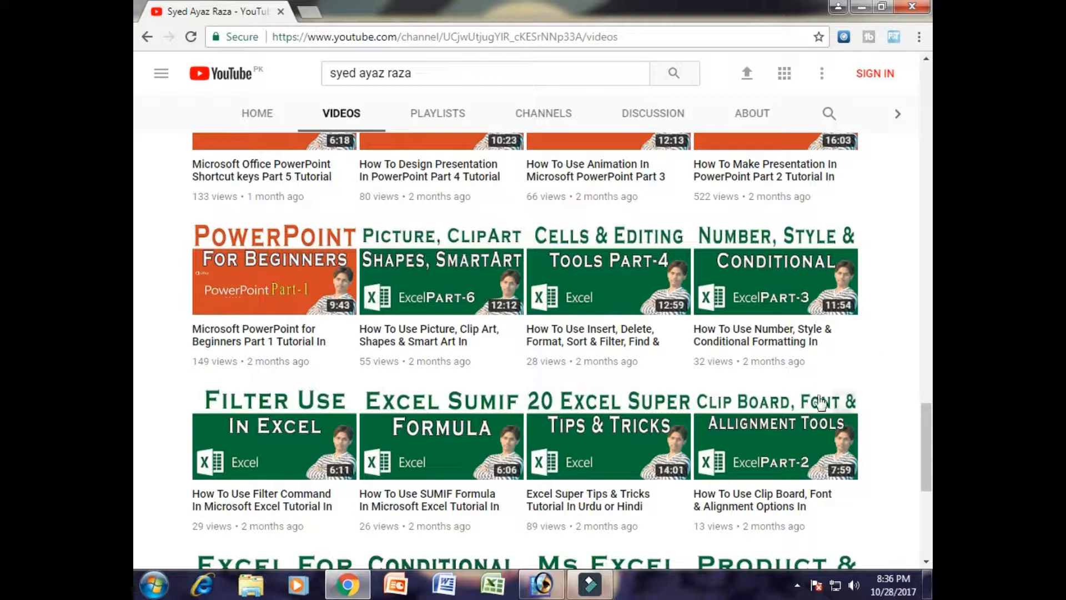
pyautogui.scroll(-8, 876, 390)
pyautogui.scroll(15, 846, 388)
pyautogui.scroll(20, 846, 388)
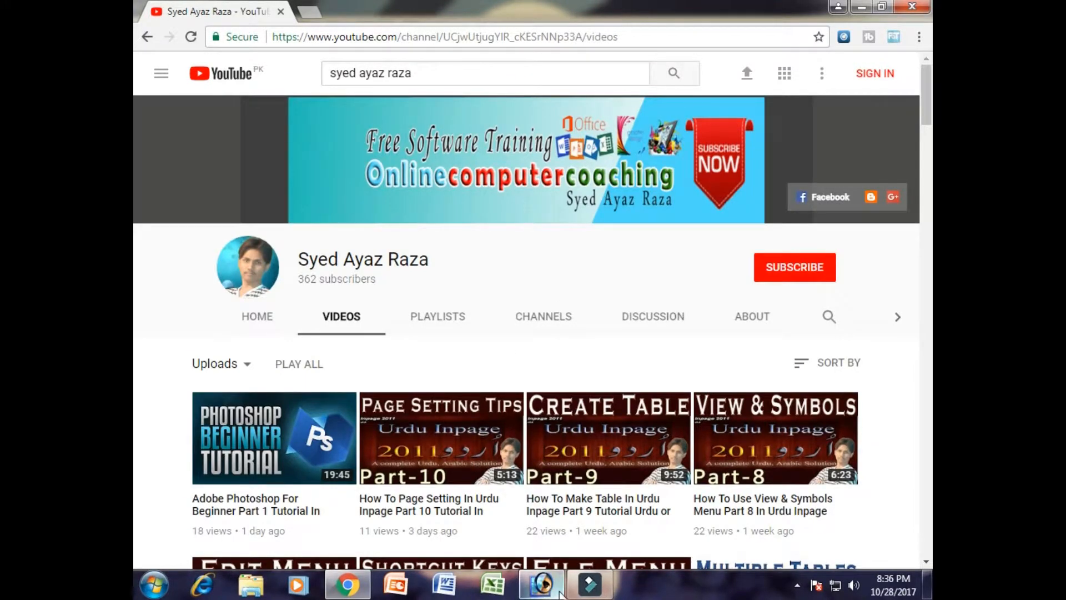
# - Switch back to Adobe Photoshop and bring up the Open dialog for choosing an image file
pyautogui.click(541, 584)
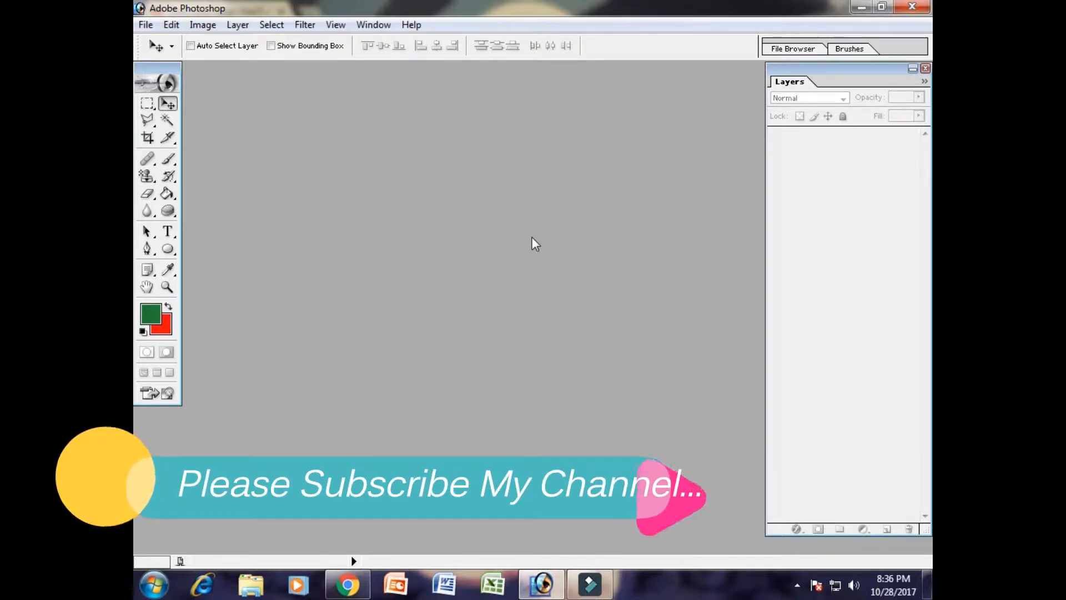
pyautogui.click(145, 25)
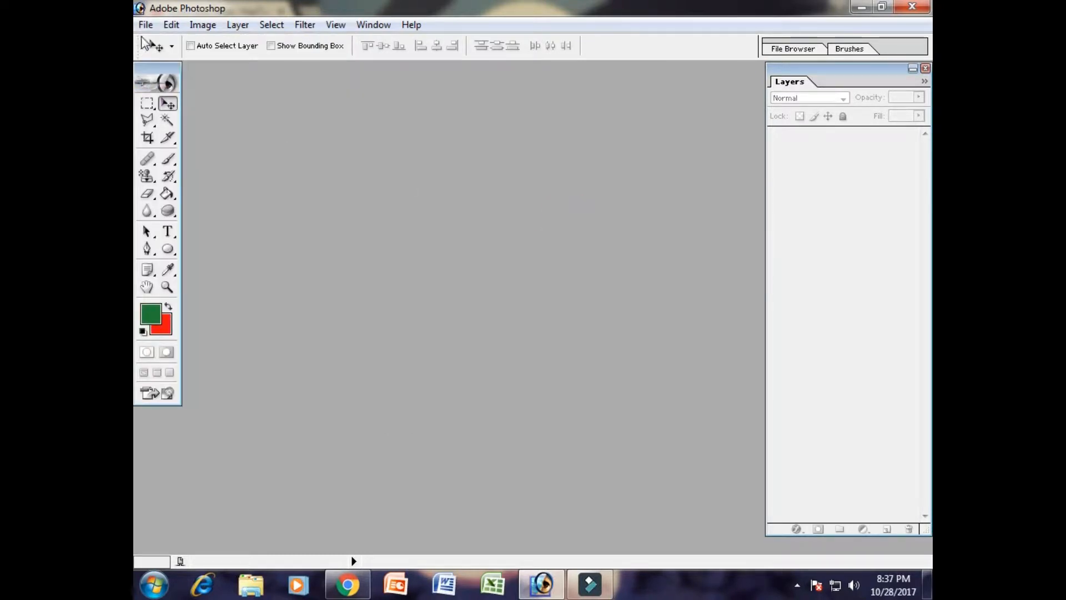
pyautogui.click(145, 25)
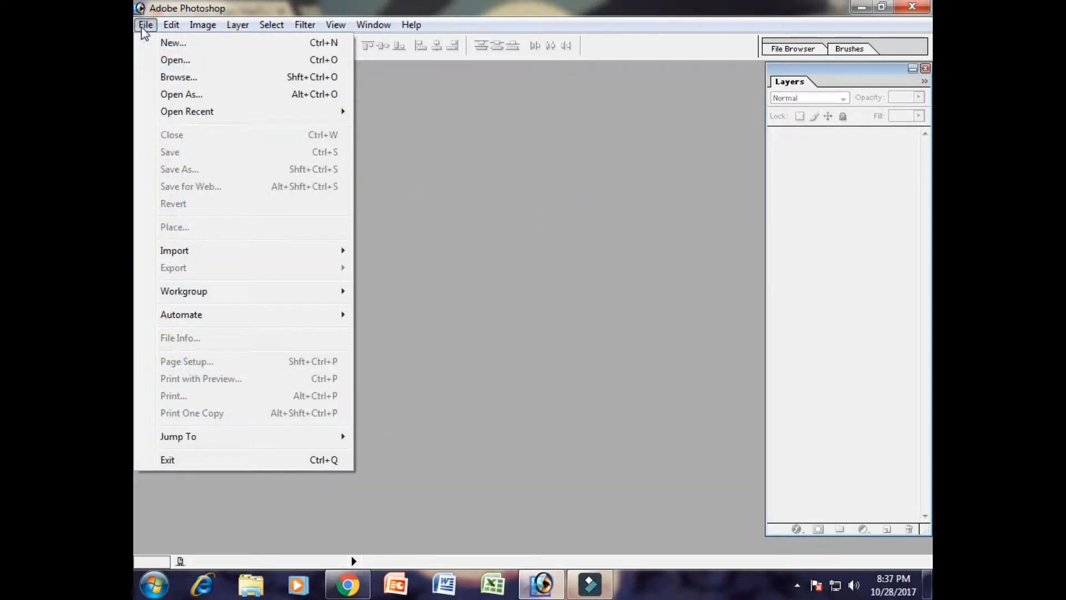
pyautogui.click(176, 60)
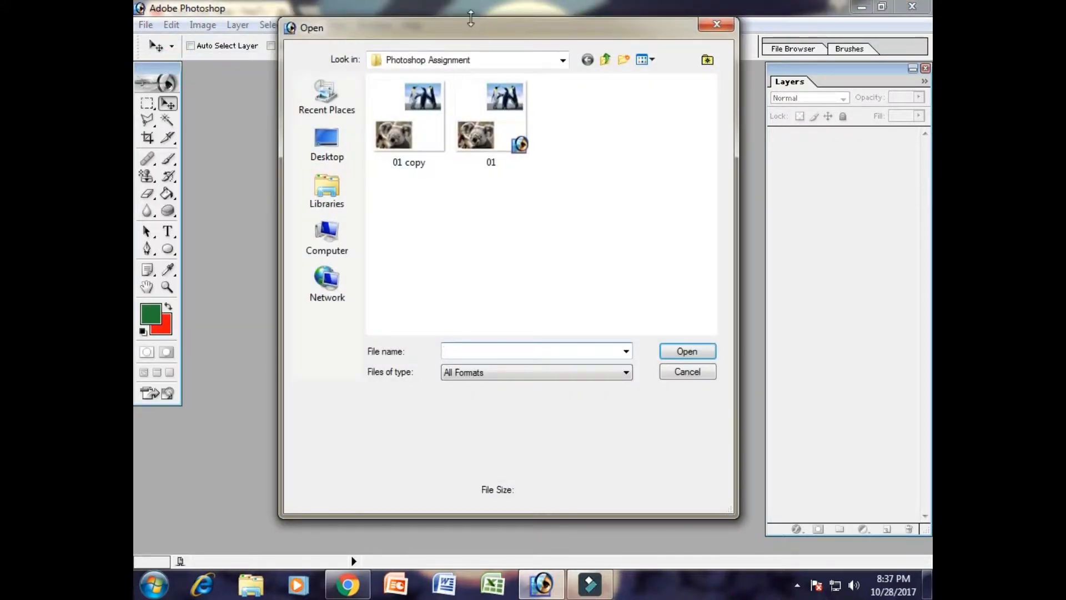
pyautogui.moveTo(469, 26); pyautogui.dragTo(494, 33)
# - Browse to the Samples folder inside Program Files (x86), Adobe, Photoshop 7.0 on Local Disk (C:)
pyautogui.click(353, 239)
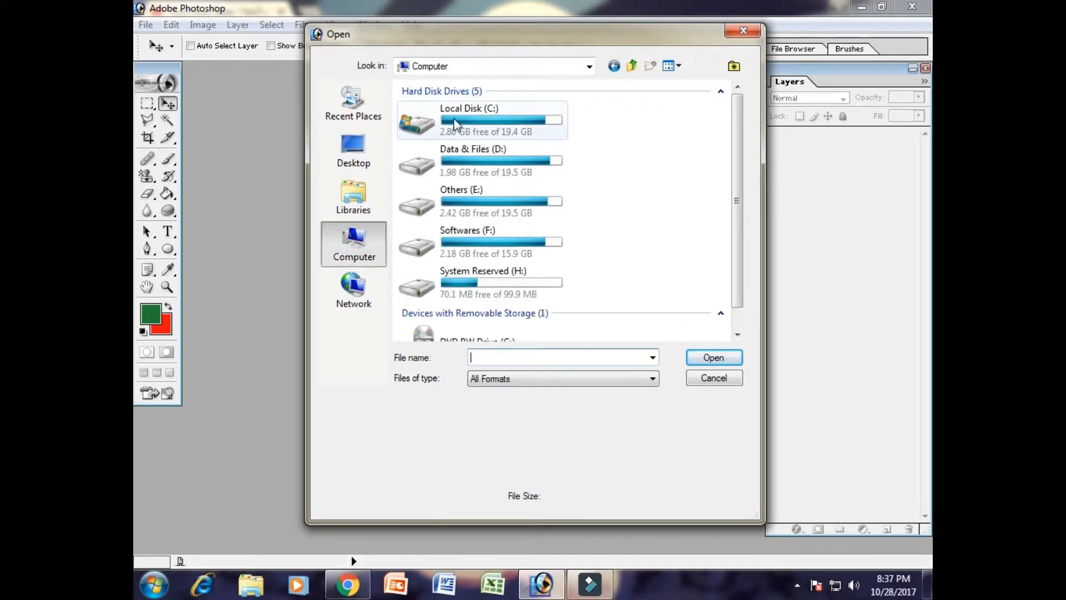
pyautogui.click(464, 121)
pyautogui.doubleClick(464, 119)
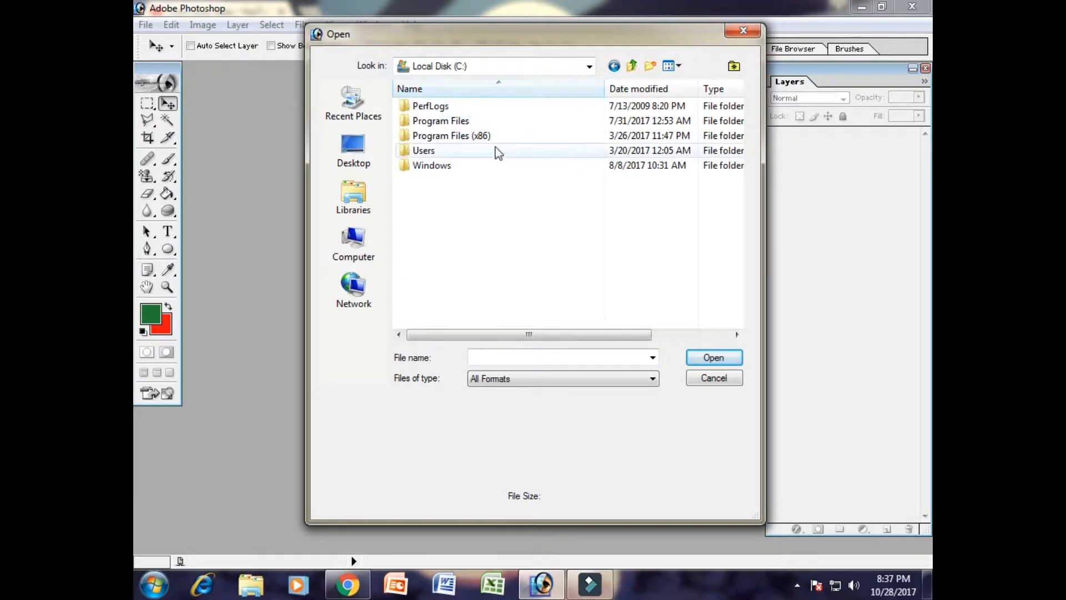
pyautogui.doubleClick(441, 138)
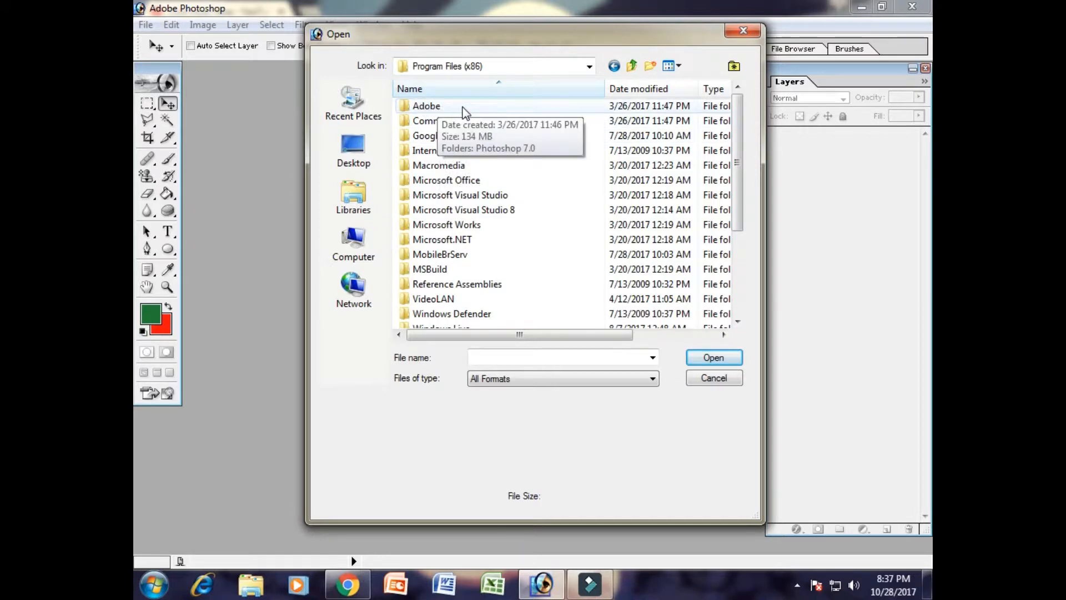
pyautogui.doubleClick(441, 105)
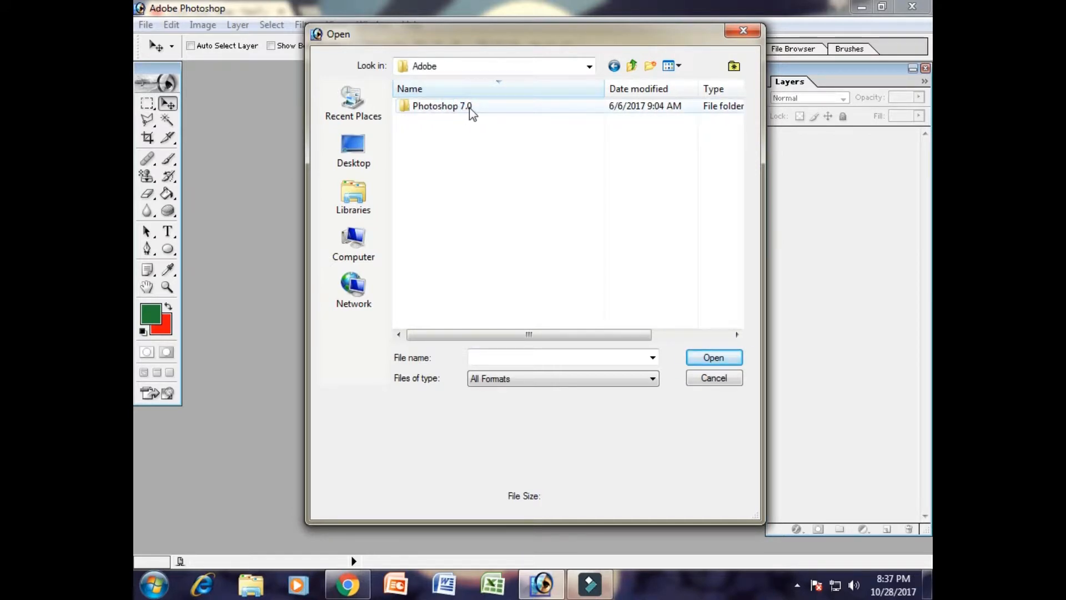
pyautogui.doubleClick(491, 105)
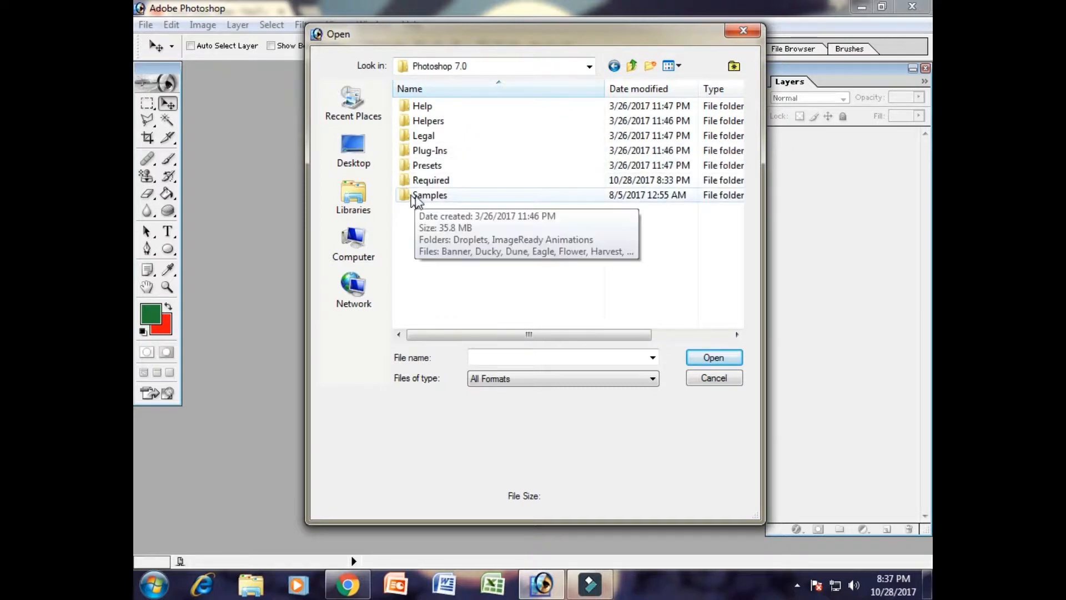
pyautogui.doubleClick(441, 197)
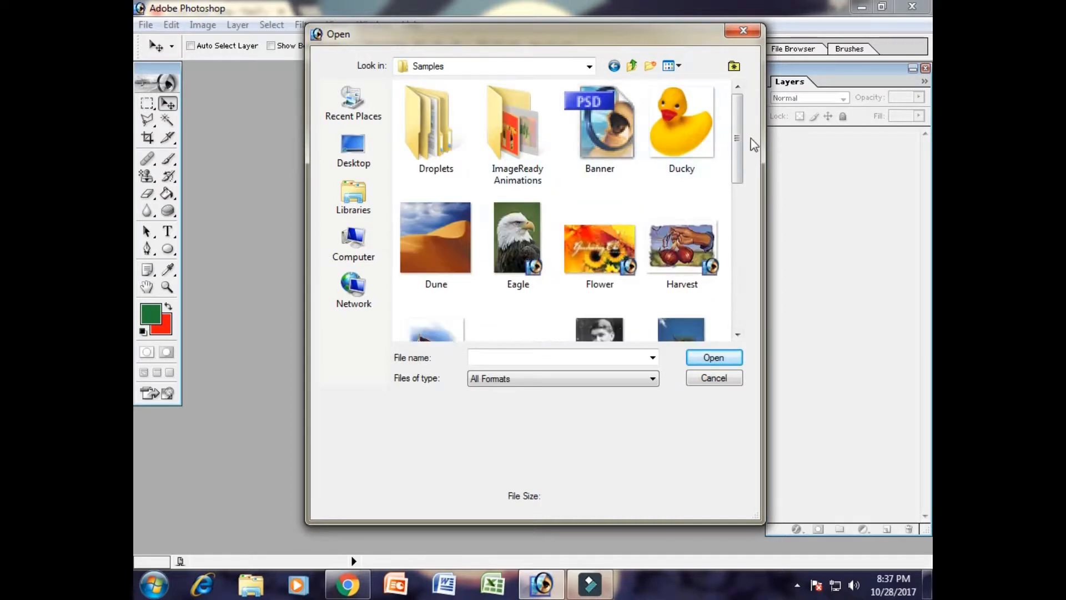
# - Open the Ducky image from the Samples folder
pyautogui.moveTo(738, 131)
pyautogui.mouseDown()
pyautogui.moveTo(738, 284)
pyautogui.moveTo(749, 132)
pyautogui.mouseUp()
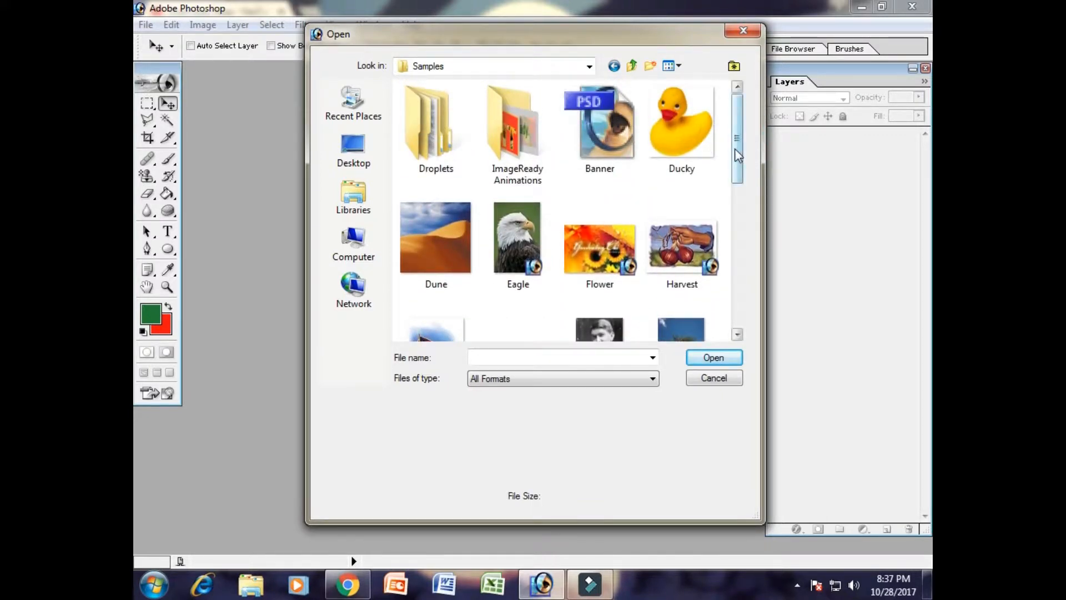
pyautogui.click(713, 145)
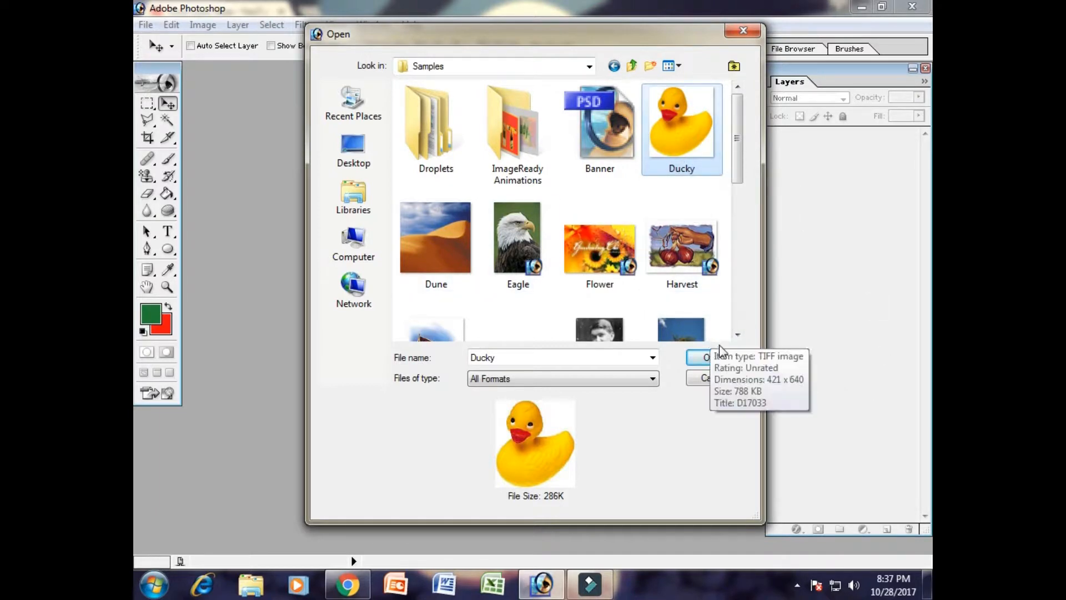
pyautogui.click(728, 357)
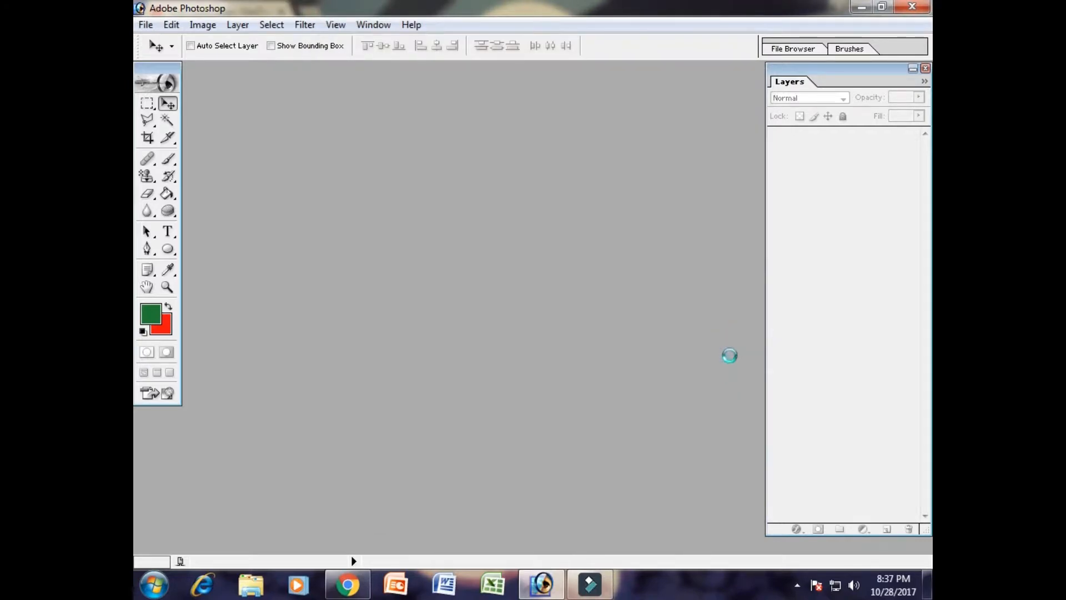
# - Open the Dune image from the Samples folder and bring the Ducky image window back in front of it
pyautogui.moveTo(357, 79); pyautogui.dragTo(511, 81)
pyautogui.click(146, 25)
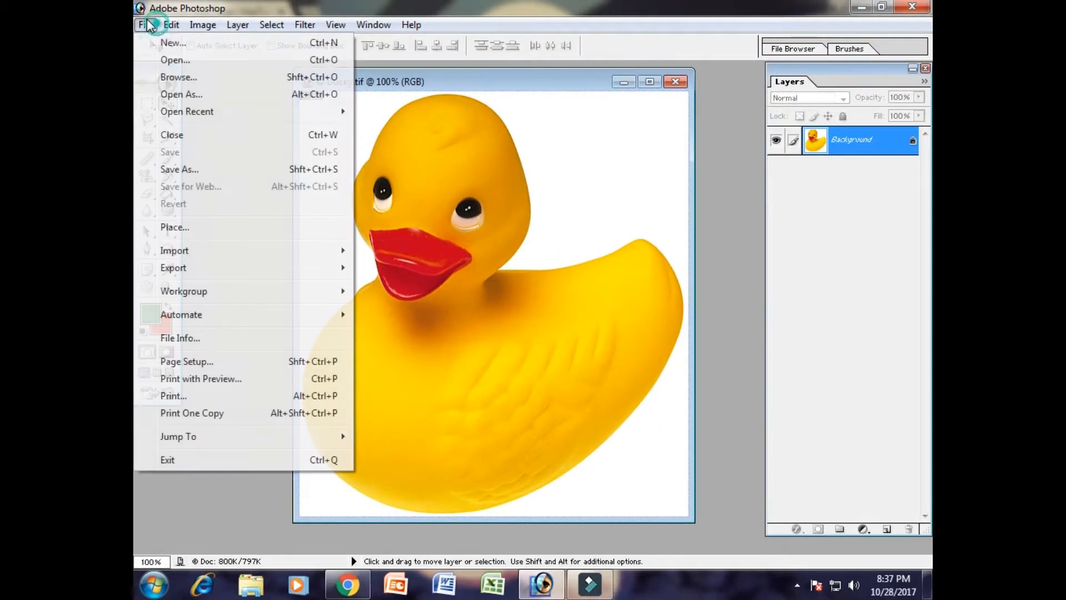
pyautogui.click(175, 62)
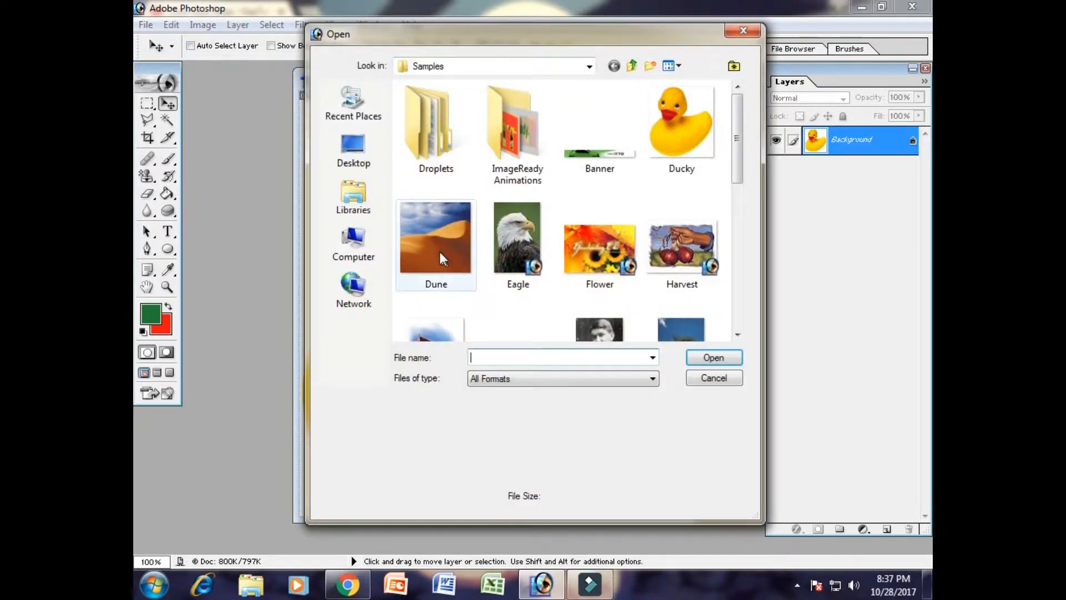
pyautogui.click(442, 257)
pyautogui.click(734, 357)
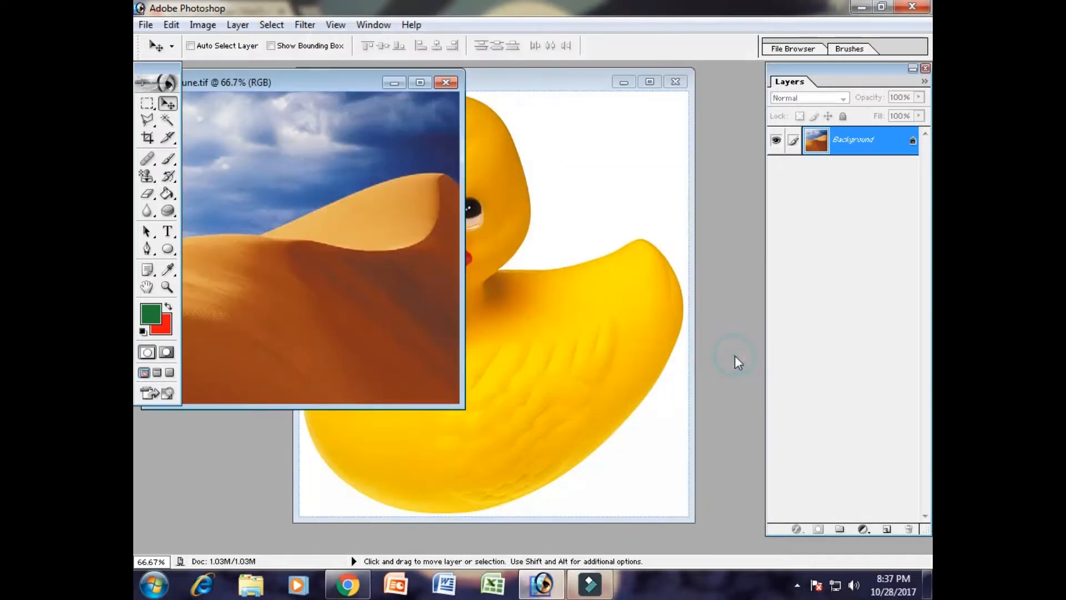
pyautogui.click(512, 92)
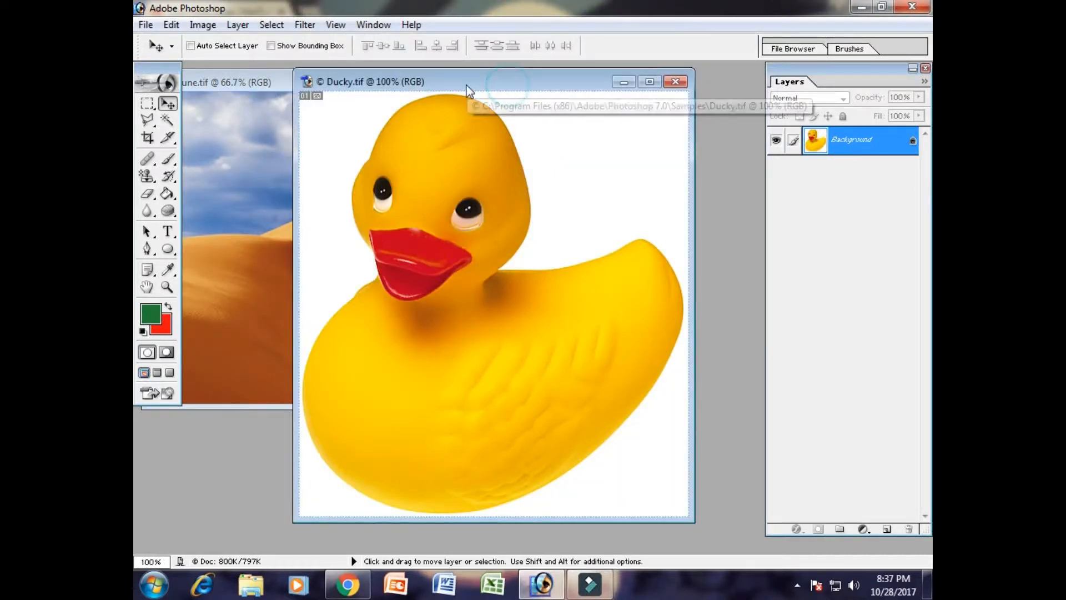
pyautogui.moveTo(467, 88); pyautogui.dragTo(389, 83)
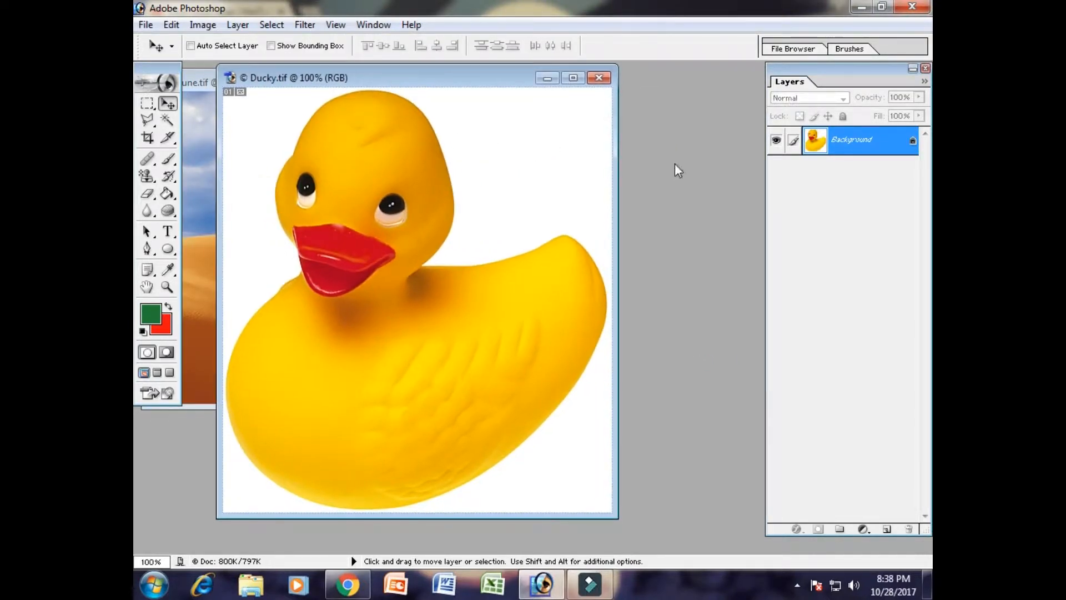
# - Browse for another image in the Animal Wallpapers folder, inside YouTube Channel and All Wallpapars on Others (E:)
pyautogui.doubleClick(674, 163)
pyautogui.click(356, 197)
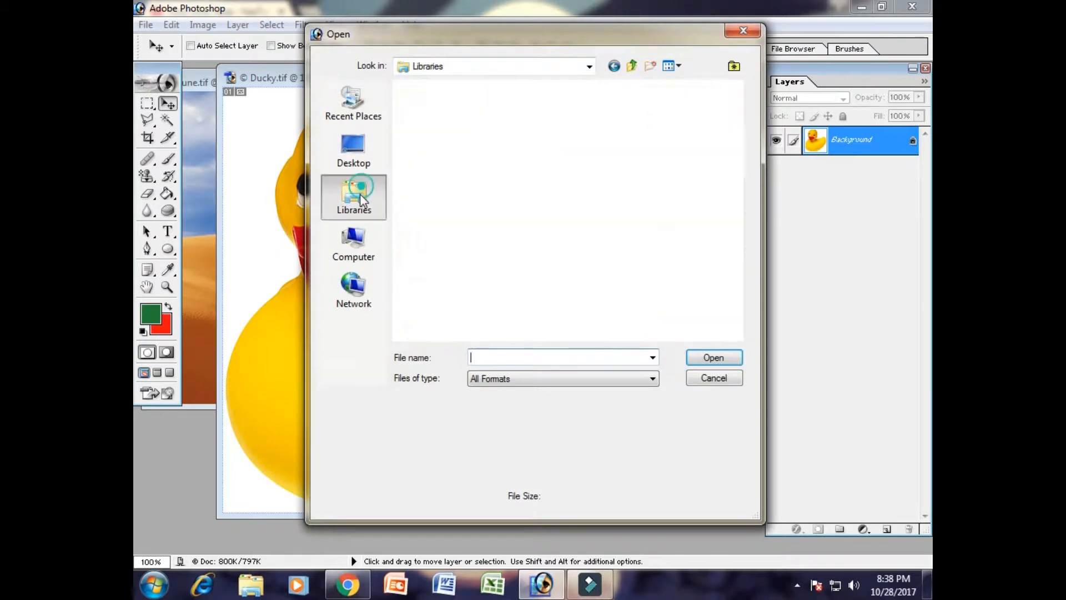
pyautogui.click(364, 254)
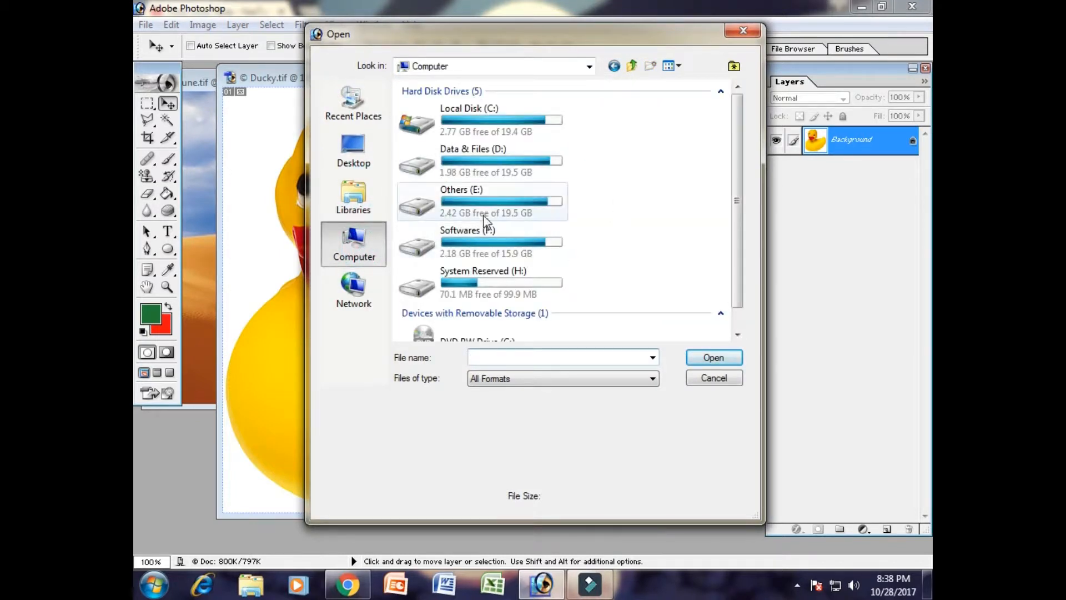
pyautogui.doubleClick(476, 209)
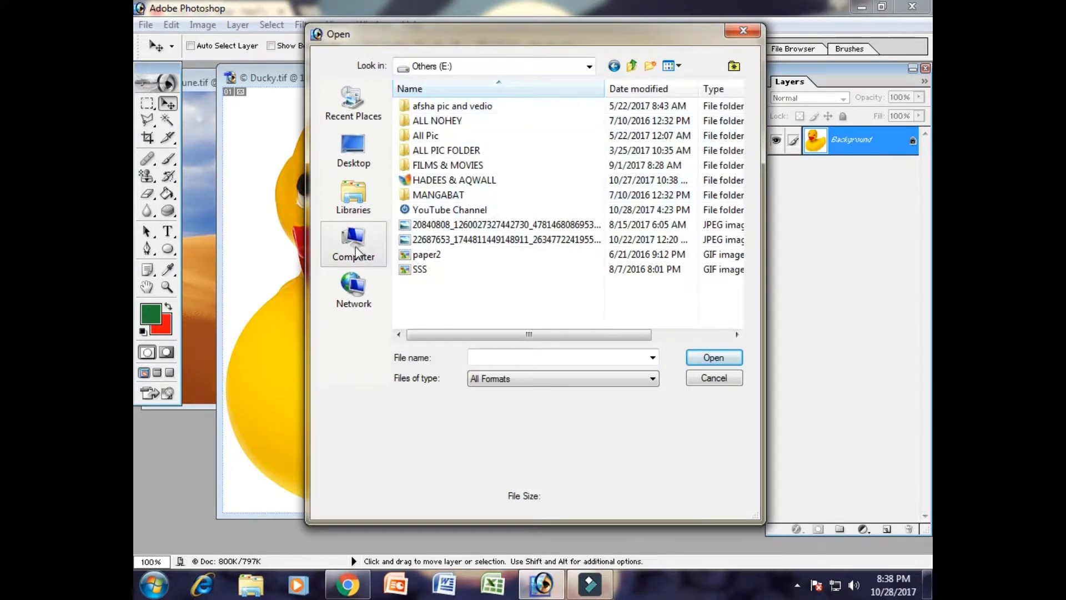
pyautogui.doubleClick(436, 209)
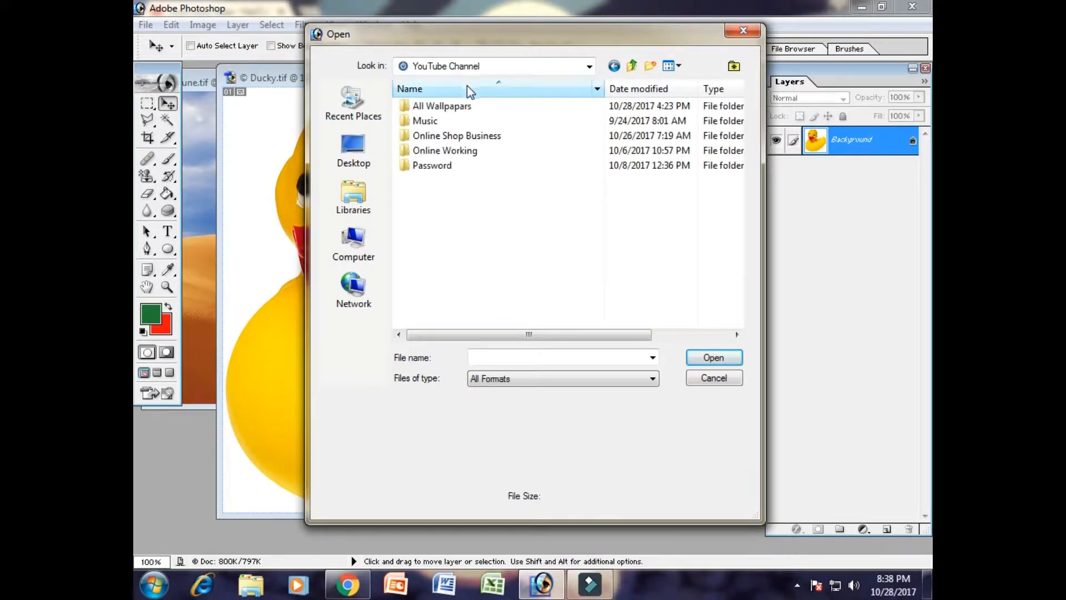
pyautogui.doubleClick(453, 106)
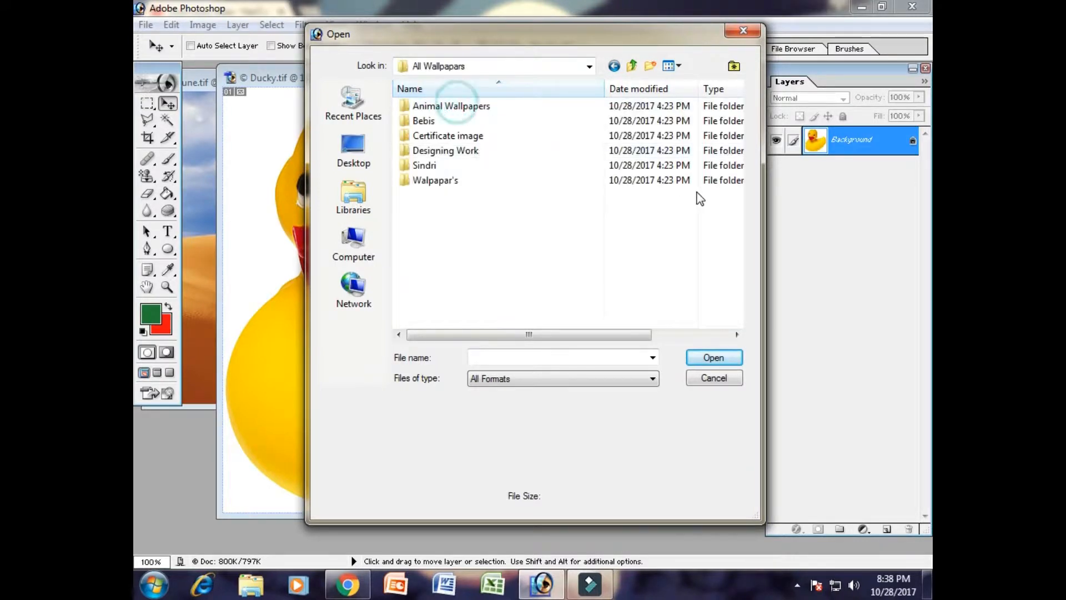
pyautogui.doubleClick(493, 109)
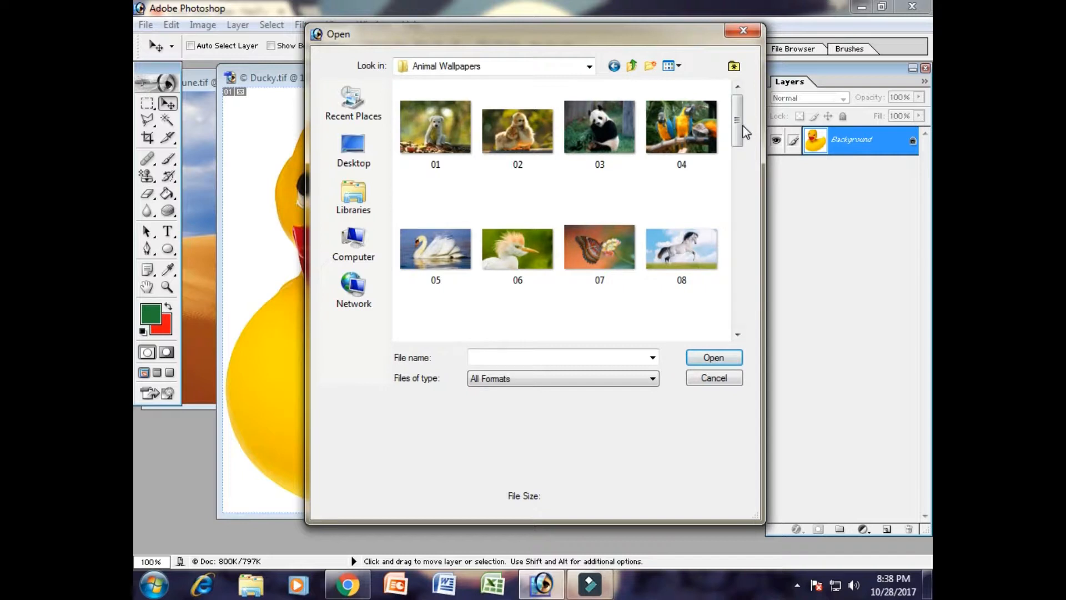
# - Open image 10, the bird perched on a post, from the Animal Wallpapers folder
pyautogui.moveTo(740, 127); pyautogui.dragTo(745, 181)
pyautogui.click(515, 126)
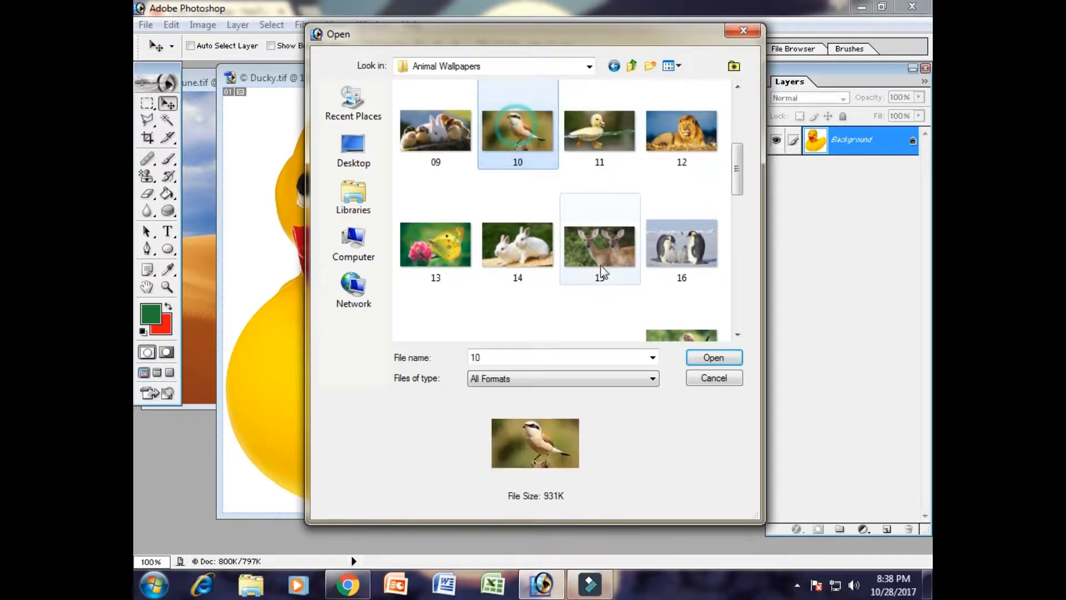
pyautogui.click(733, 358)
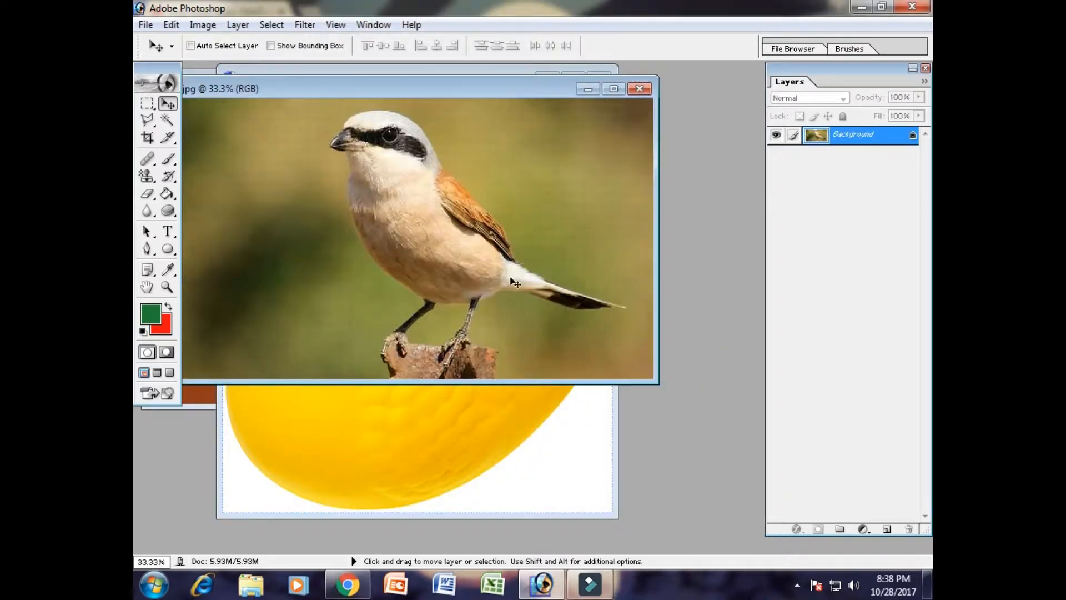
# - Arrange the image windows so that Dune and Ducky sit side by side with 10.jpg moved out of the way
pyautogui.moveTo(311, 87); pyautogui.dragTo(737, 122)
pyautogui.click(466, 82)
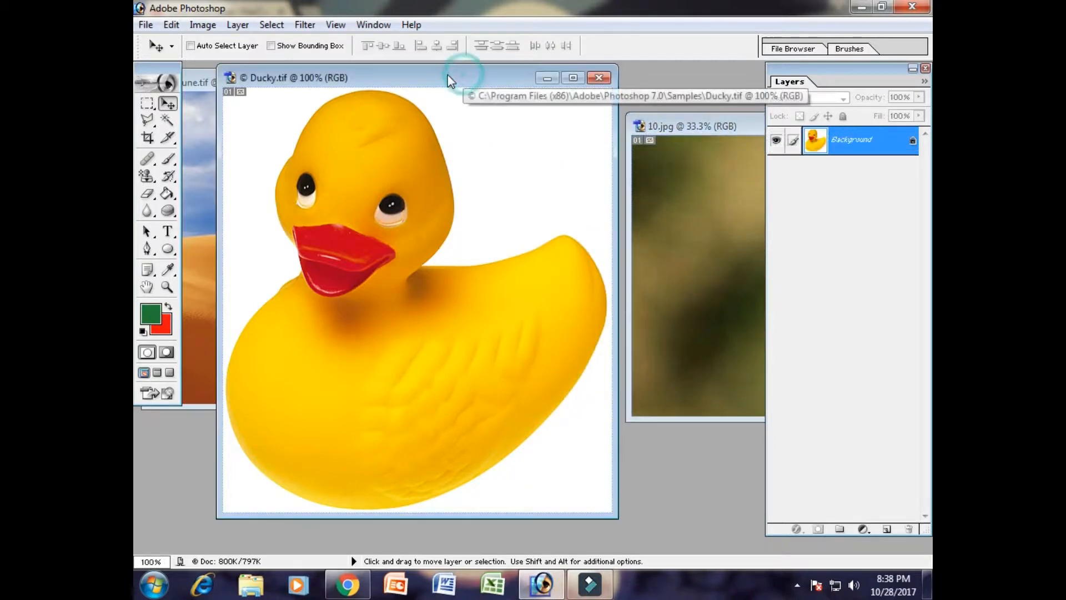
pyautogui.moveTo(447, 75); pyautogui.dragTo(438, 77)
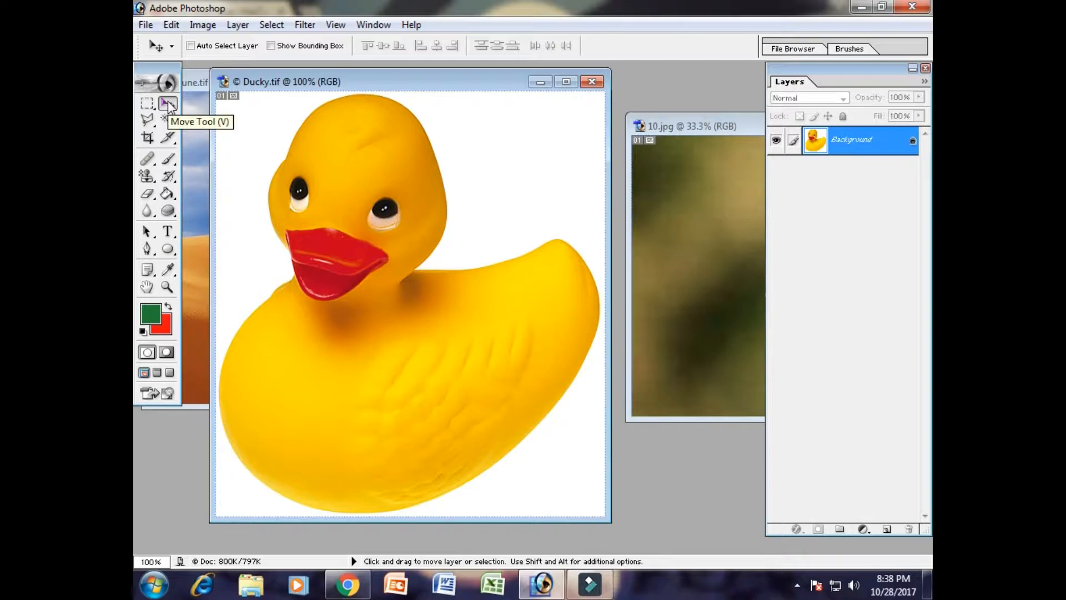
pyautogui.moveTo(284, 83); pyautogui.dragTo(562, 83)
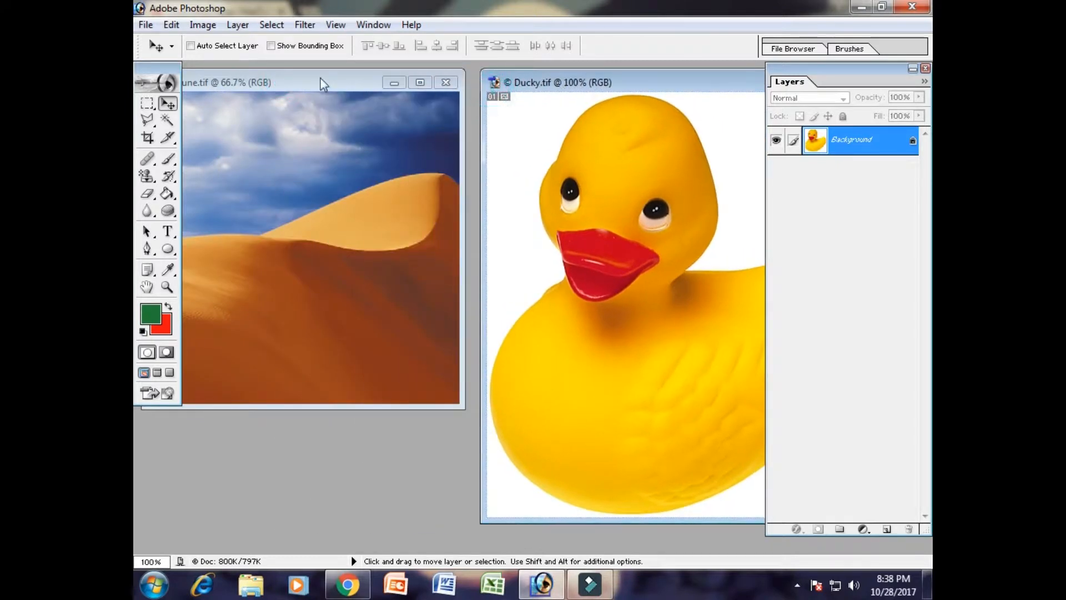
pyautogui.click(312, 77)
pyautogui.moveTo(299, 83); pyautogui.dragTo(333, 105)
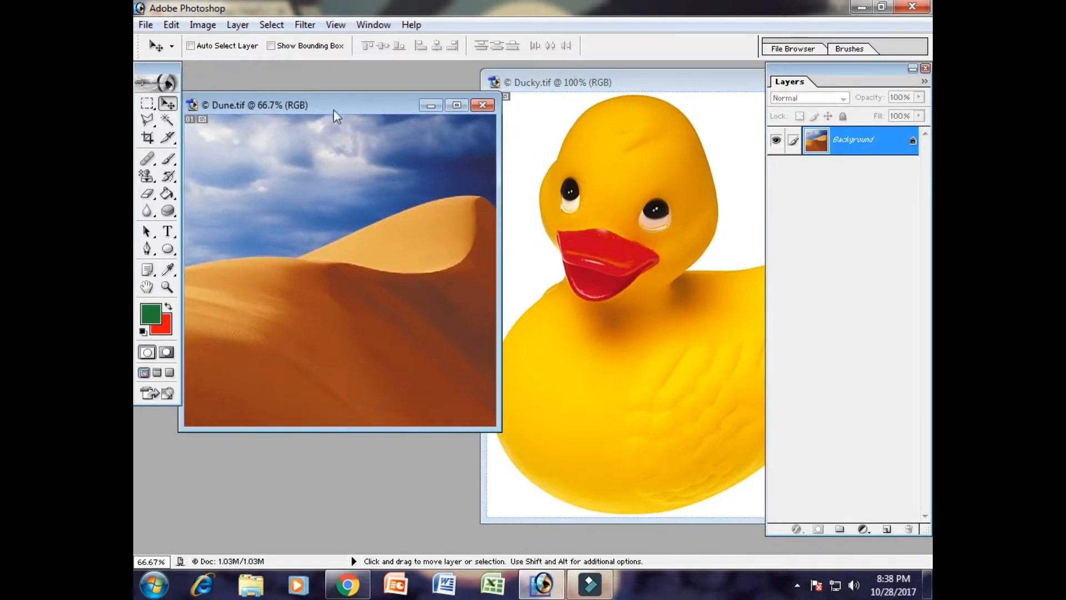
# - Reposition the Layers palette and switch between the Dune and Ducky images, leaving Ducky active
pyautogui.click(630, 221)
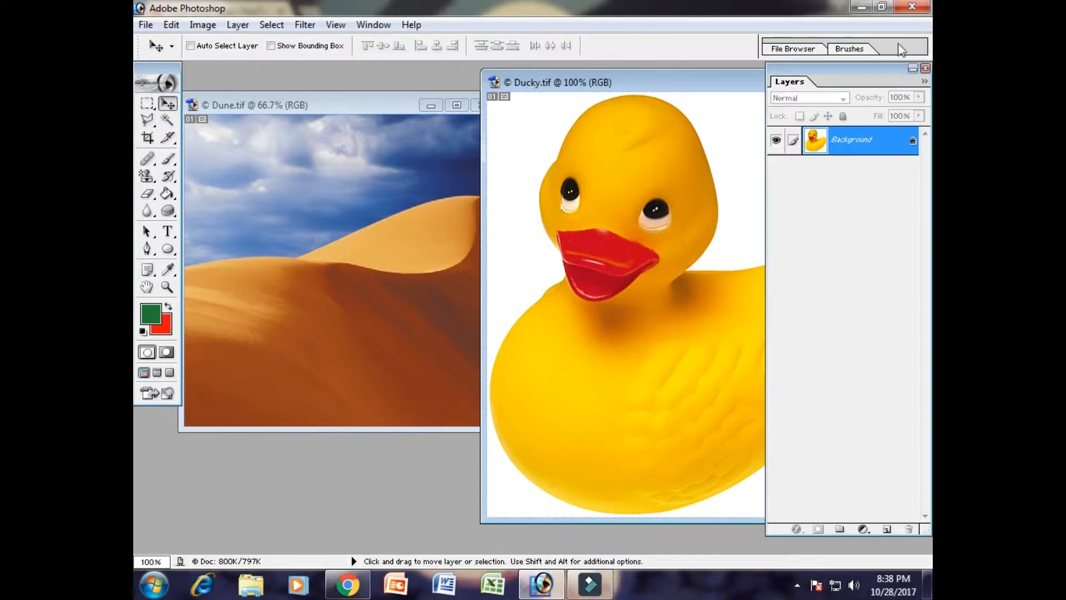
pyautogui.moveTo(788, 75); pyautogui.dragTo(827, 86)
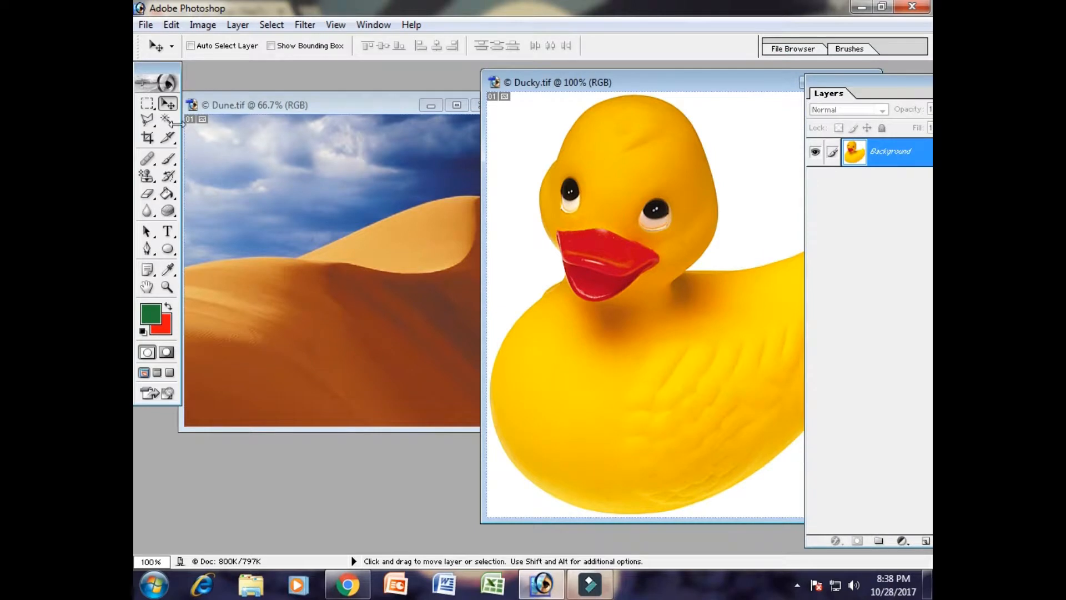
pyautogui.click(168, 104)
pyautogui.moveTo(870, 91); pyautogui.dragTo(811, 77)
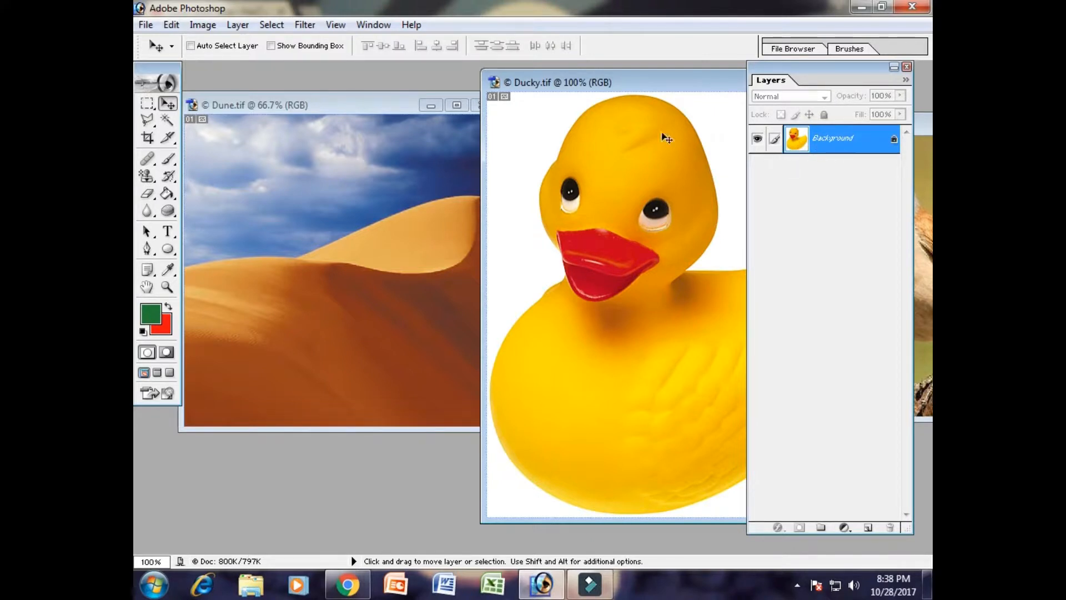
pyautogui.click(332, 168)
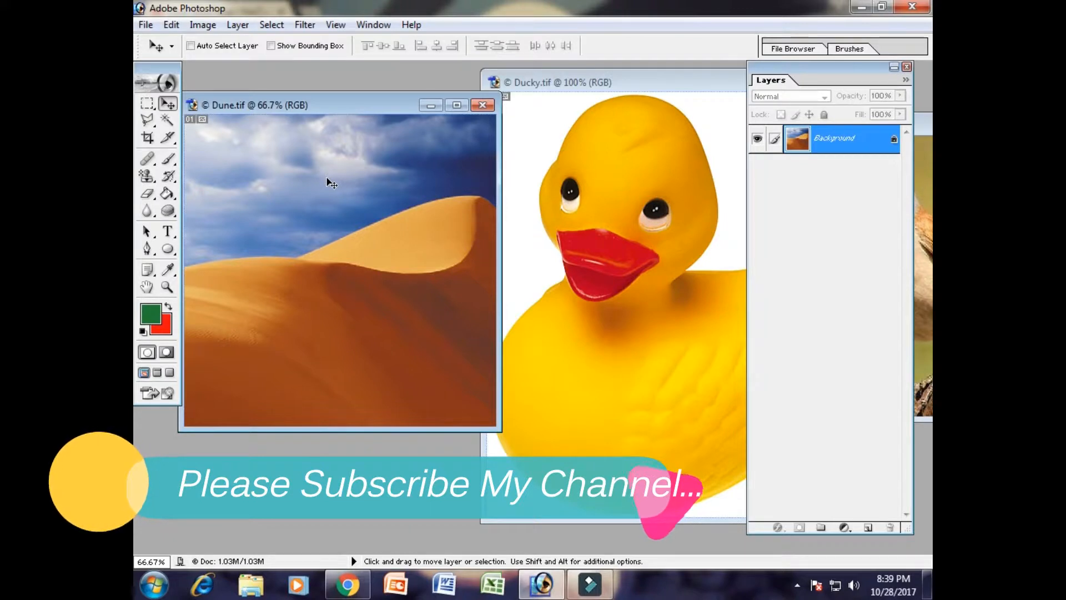
pyautogui.click(604, 246)
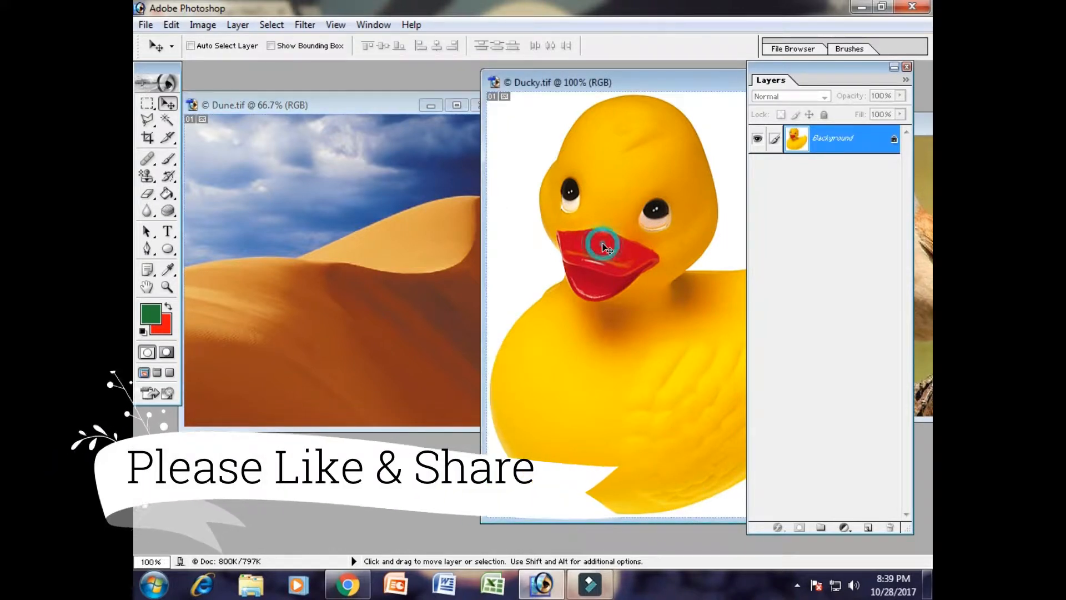
# - Try to move the locked Background layer within the Ducky image using the Move tool
pyautogui.click(161, 106)
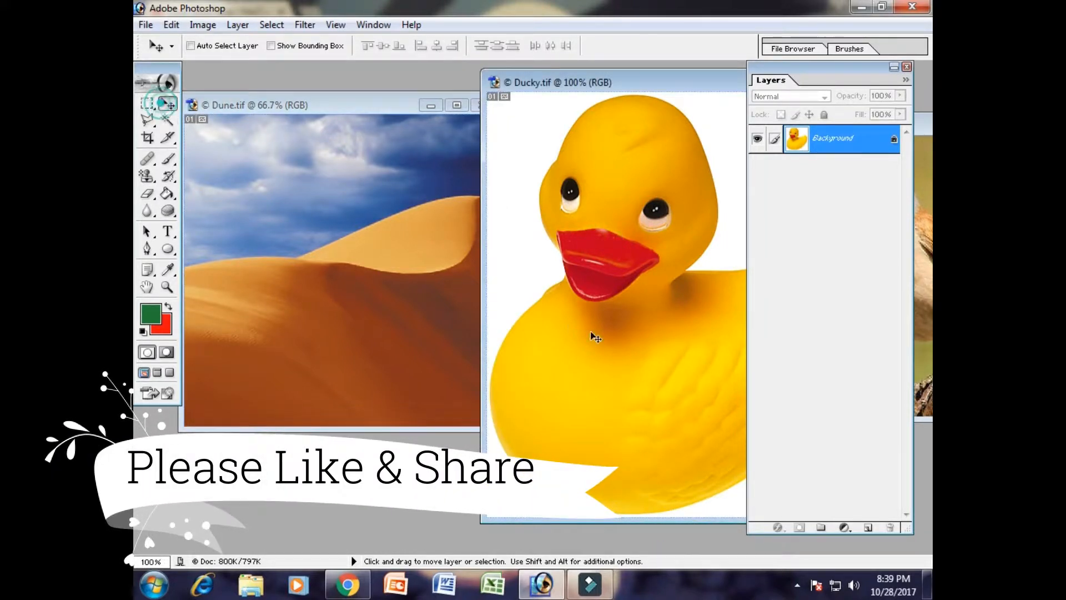
pyautogui.moveTo(644, 274); pyautogui.dragTo(610, 214)
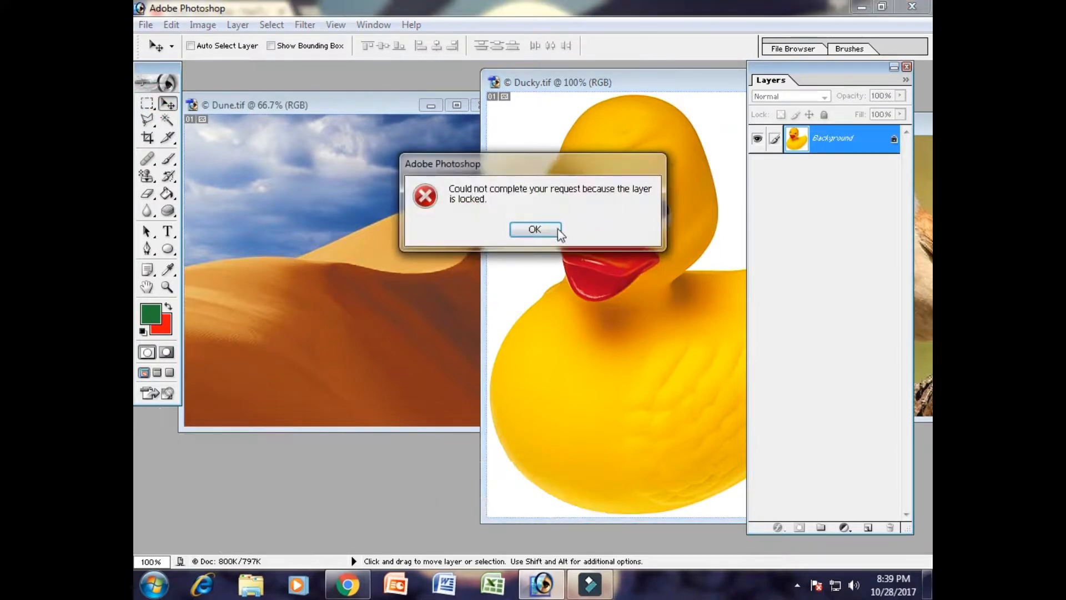
pyautogui.click(535, 226)
# - Copy the Ducky picture into the Dune image with the Move tool and reposition the copy there
pyautogui.moveTo(352, 215); pyautogui.dragTo(344, 210)
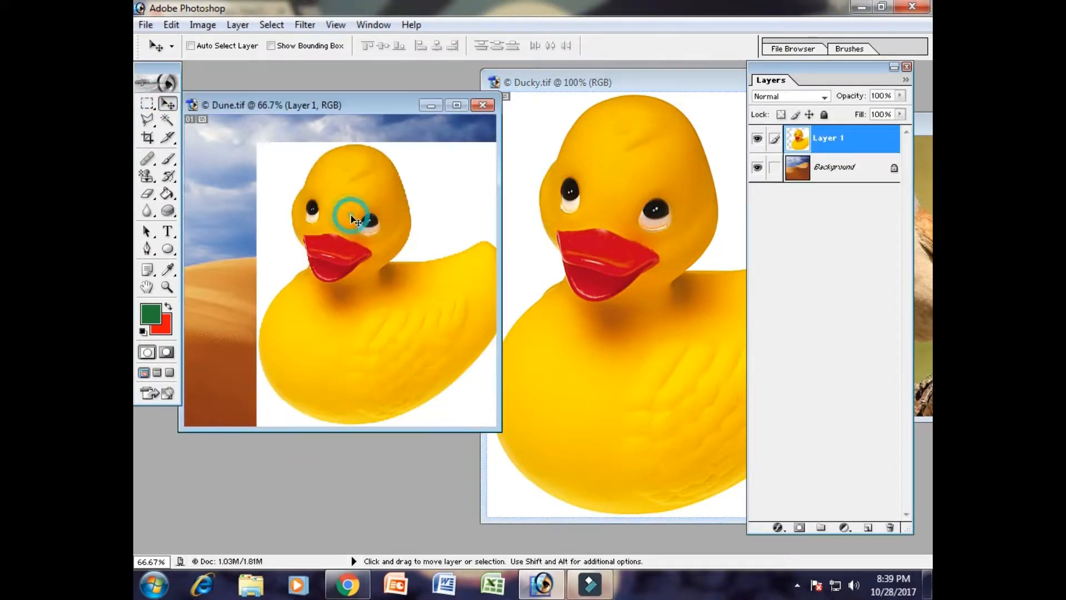
pyautogui.moveTo(409, 214); pyautogui.dragTo(400, 238)
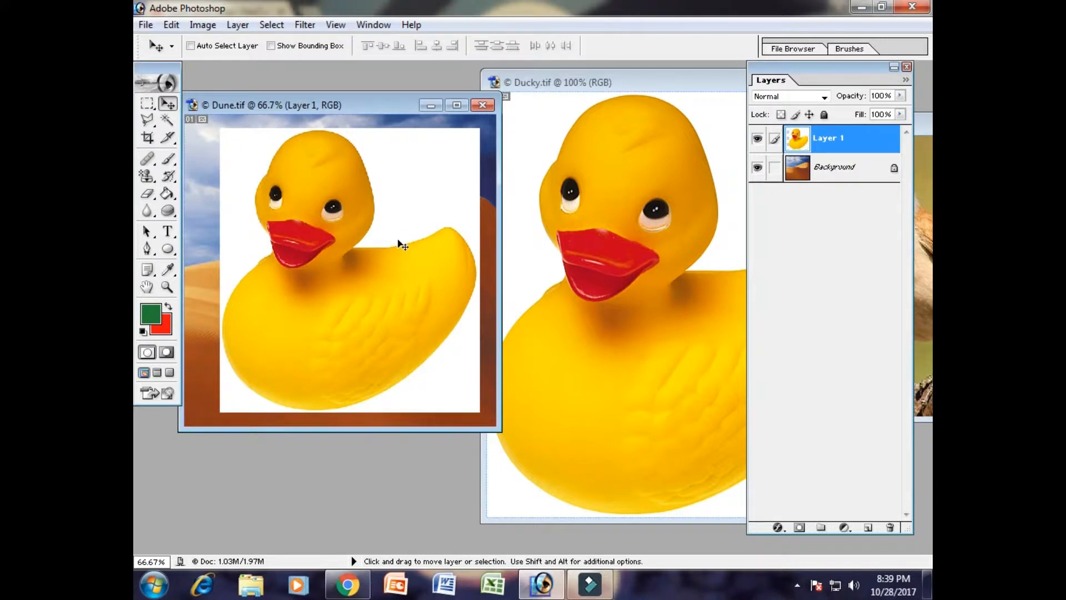
pyautogui.moveTo(361, 295); pyautogui.dragTo(347, 289)
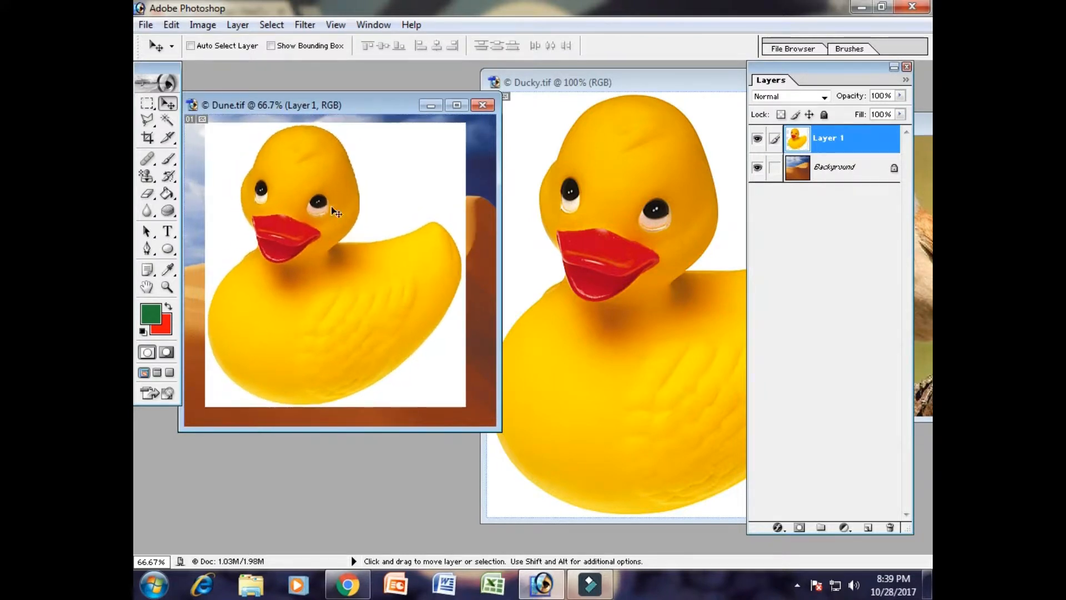
pyautogui.moveTo(316, 107); pyautogui.dragTo(388, 106)
pyautogui.moveTo(347, 265)
pyautogui.mouseDown()
pyautogui.moveTo(358, 268)
pyautogui.moveTo(351, 274)
pyautogui.mouseUp()
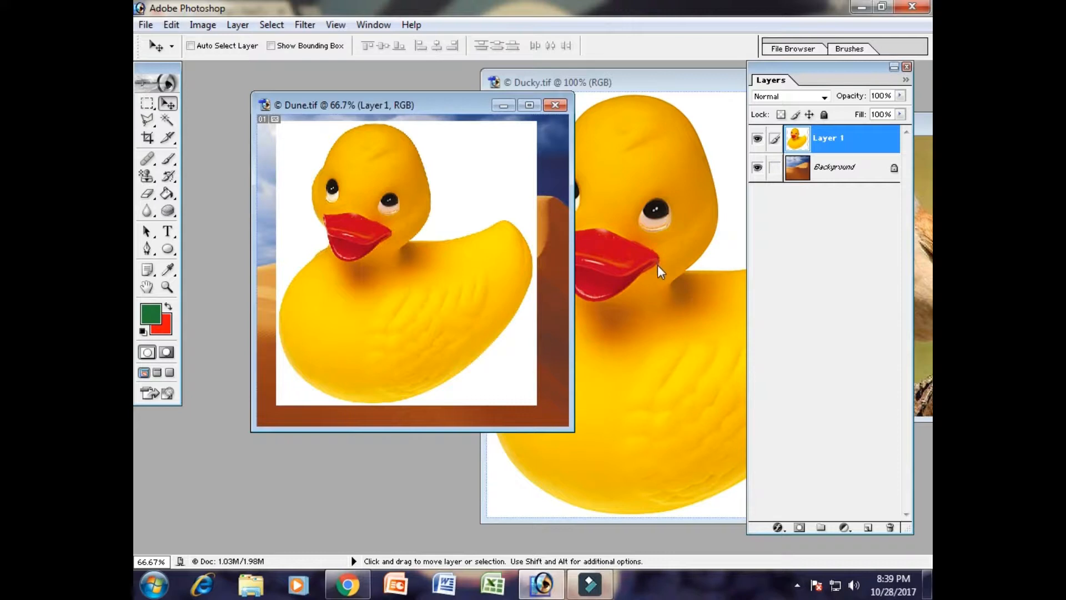
# - Step back through the edits in the Dune image until the copied duck layer is removed
pyautogui.hotkey('ctrl', 'z')
pyautogui.hotkey('ctrl', 'z')
pyautogui.hotkey('ctrl', 'z')
pyautogui.hotkey('ctrl', 'z')
pyautogui.click(171, 24)
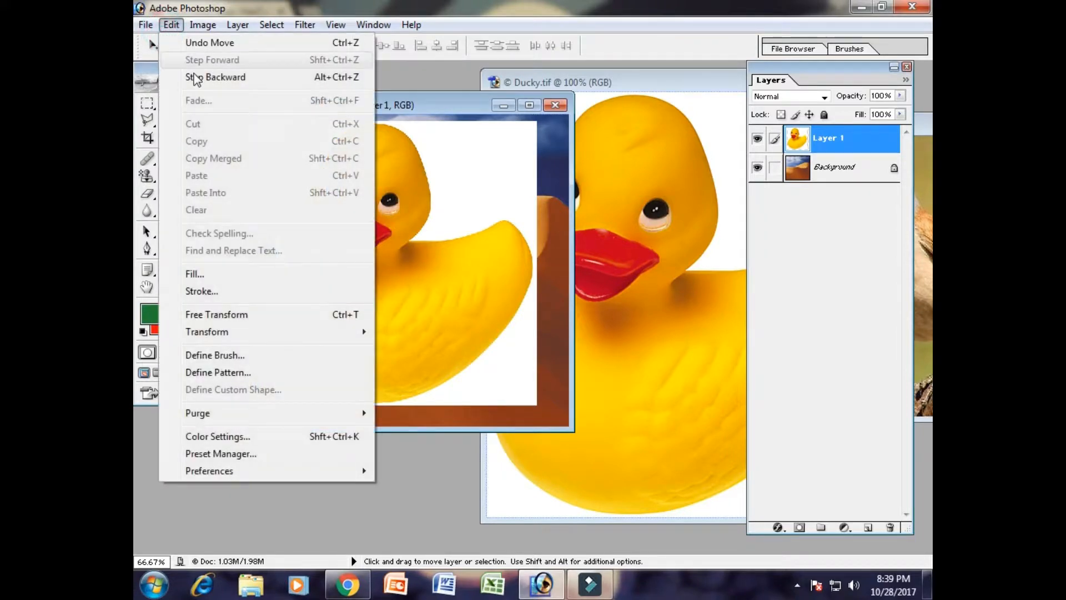
pyautogui.click(241, 80)
pyautogui.click(176, 26)
pyautogui.click(214, 79)
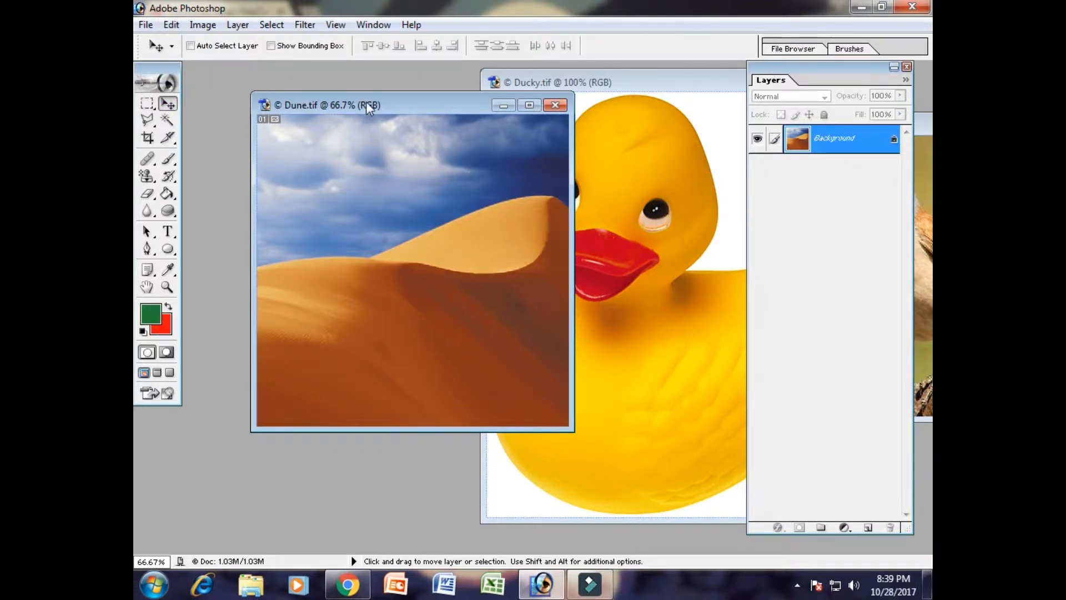
# - Place the Ducky image window in front of Dune and choose the Rectangular Marquee Tool
pyautogui.moveTo(626, 81); pyautogui.dragTo(423, 82)
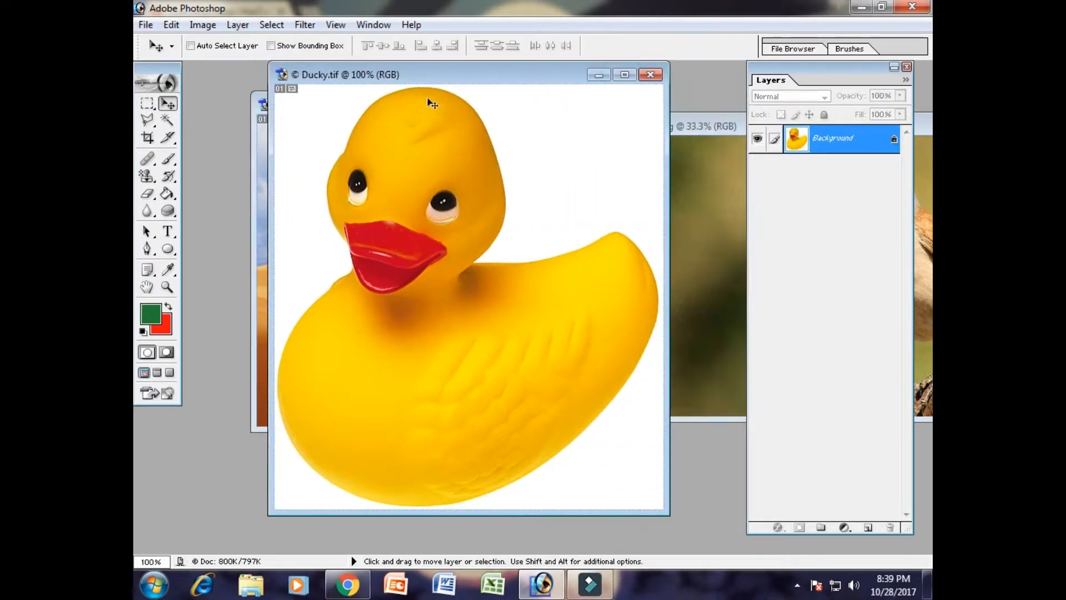
pyautogui.click(146, 104)
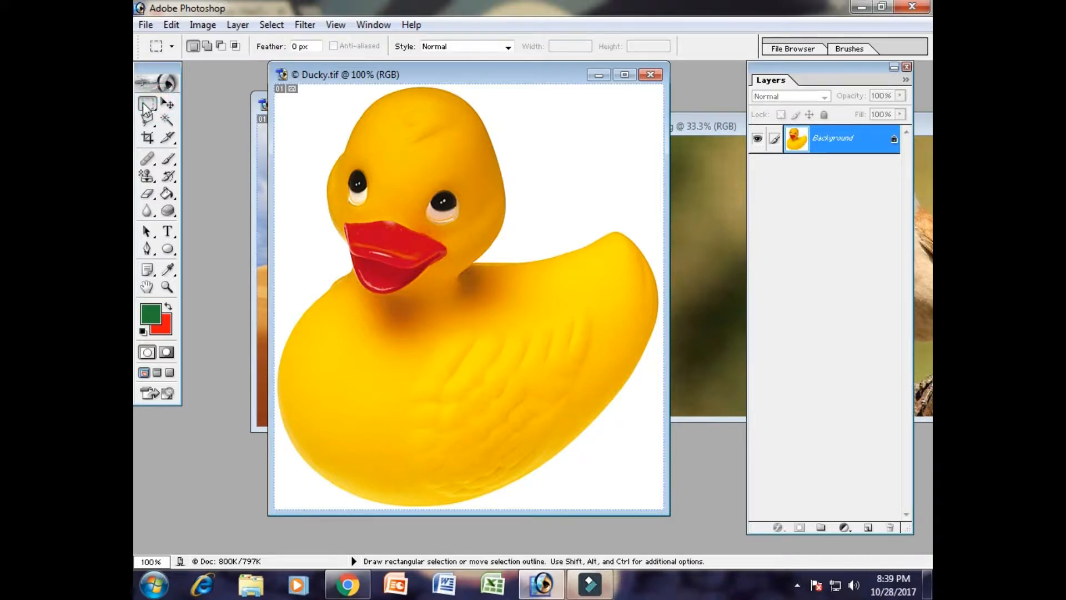
pyautogui.rightClick(146, 106)
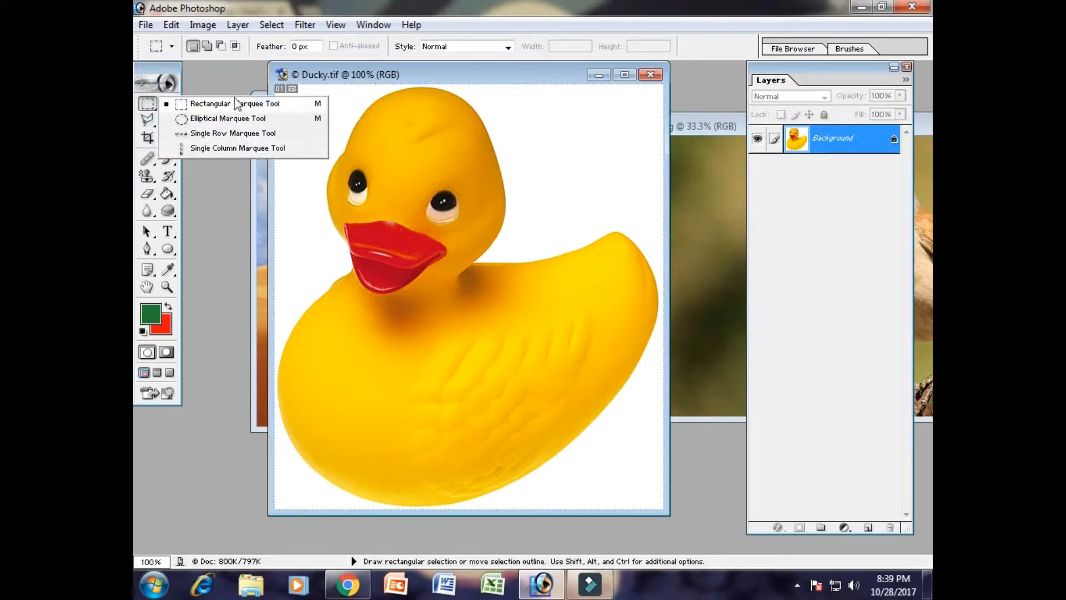
pyautogui.click(326, 78)
pyautogui.rightClick(148, 105)
pyautogui.click(228, 104)
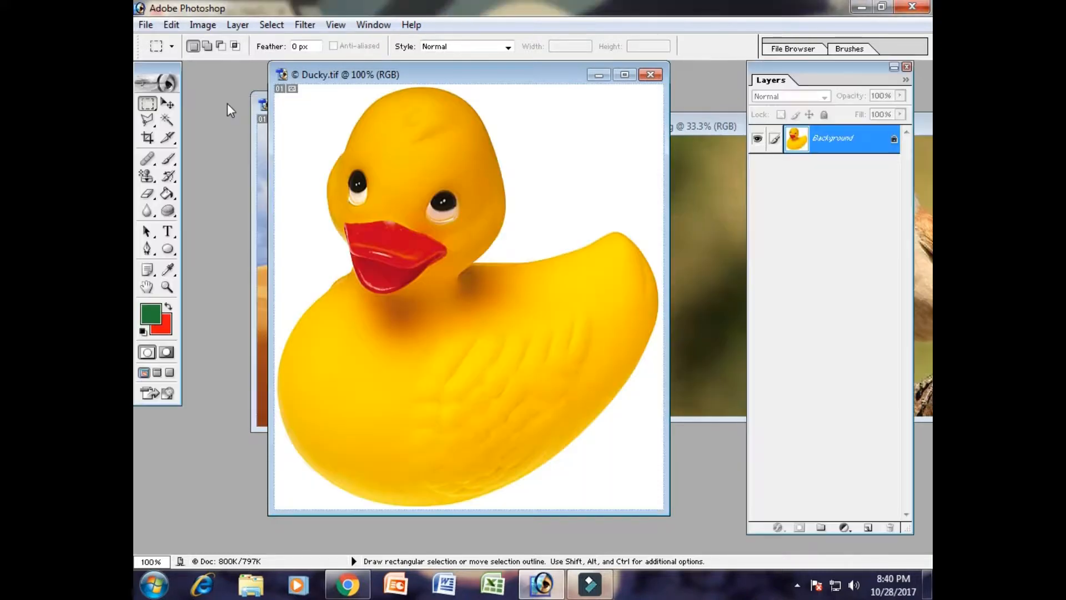
pyautogui.moveTo(392, 80); pyautogui.dragTo(421, 94)
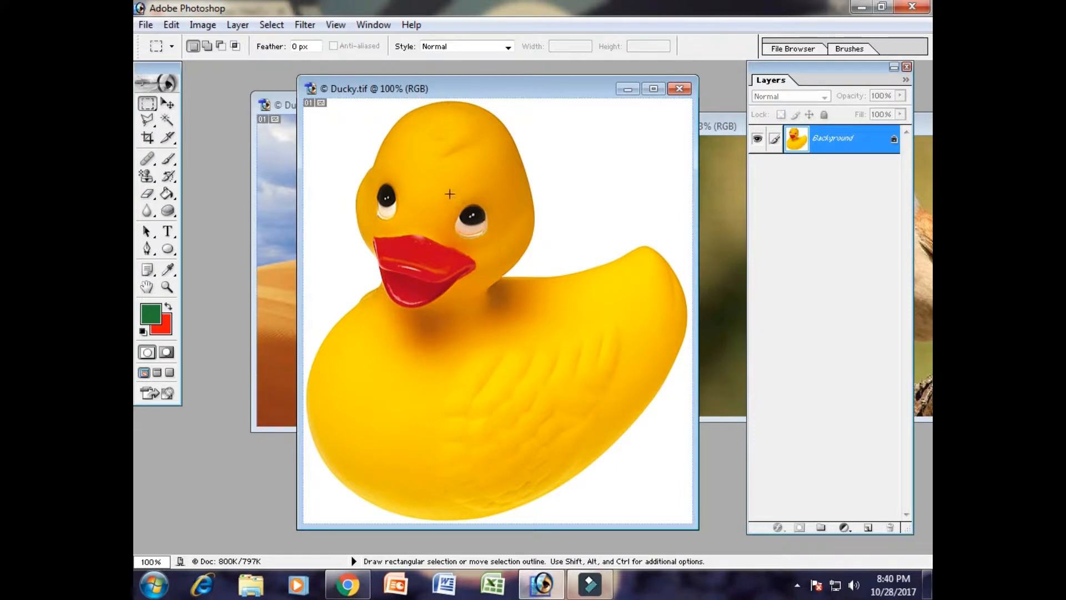
# - Try shifting a rectangular selection covering most of the duck with the Move tool, and undo the move
pyautogui.moveTo(439, 192); pyautogui.dragTo(501, 243)
pyautogui.moveTo(328, 125); pyautogui.dragTo(664, 489)
pyautogui.click(167, 104)
pyautogui.moveTo(439, 281); pyautogui.dragTo(500, 320)
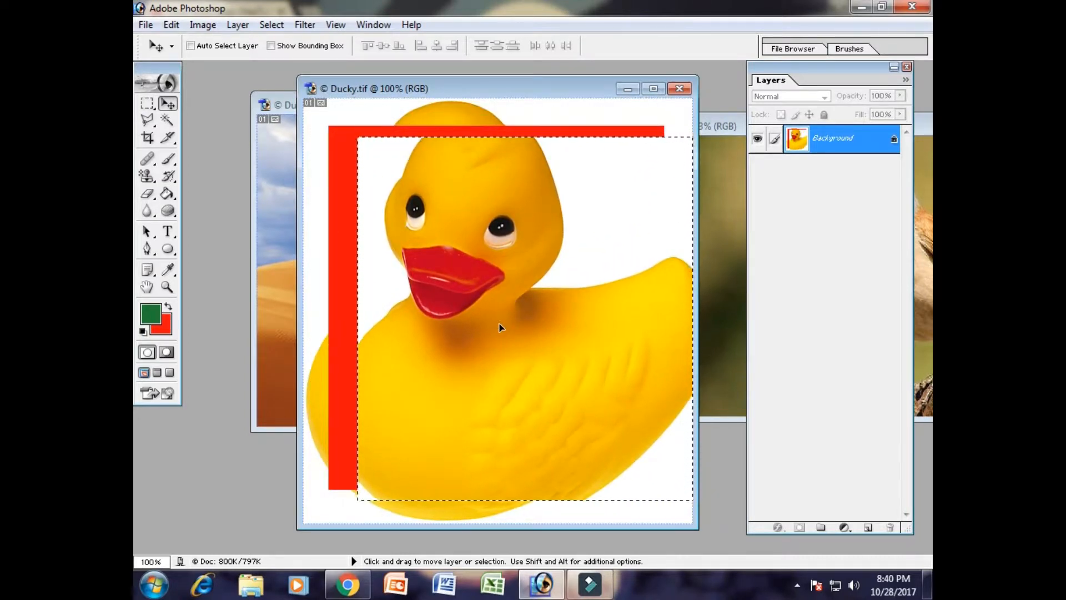
pyautogui.hotkey('ctrl', 'z')
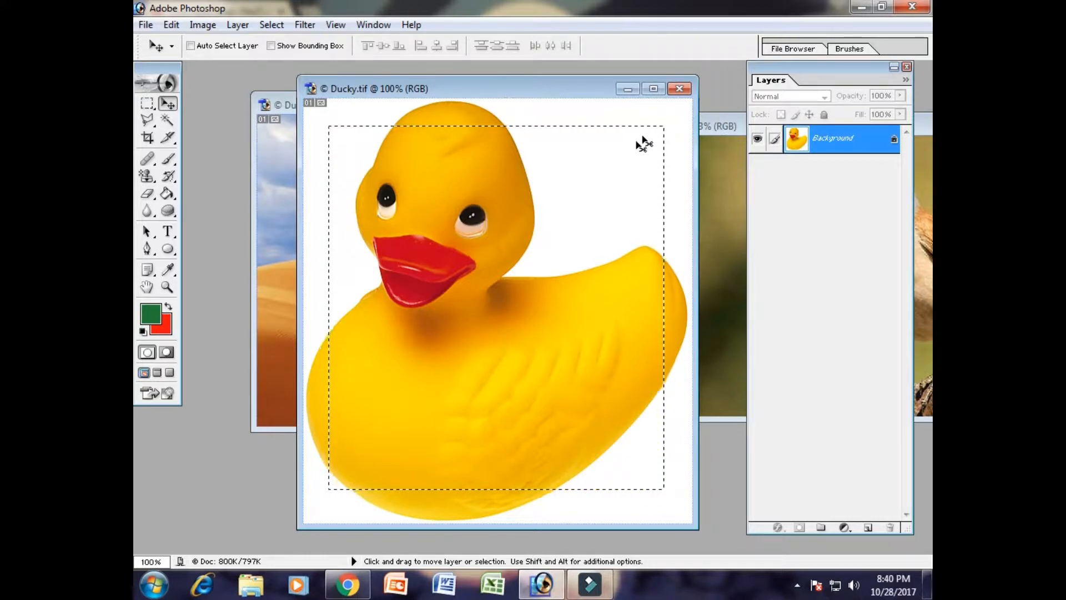
# - Practise drawing rectangular selections over the duck's head and back with the Rectangular Marquee Tool, and clear the last one
pyautogui.click(500, 201)
pyautogui.click(510, 192)
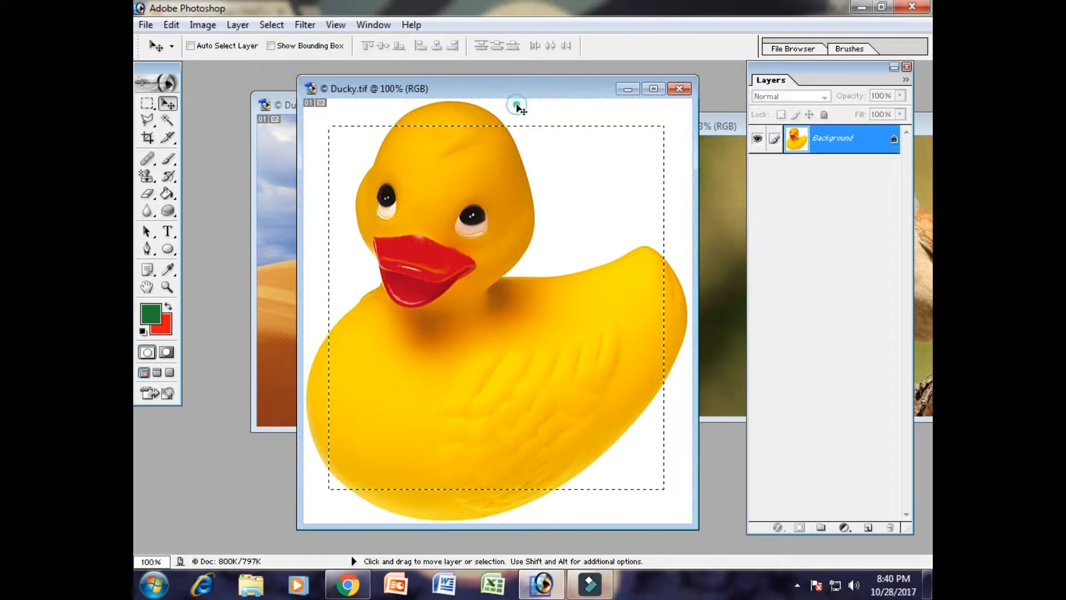
pyautogui.click(147, 104)
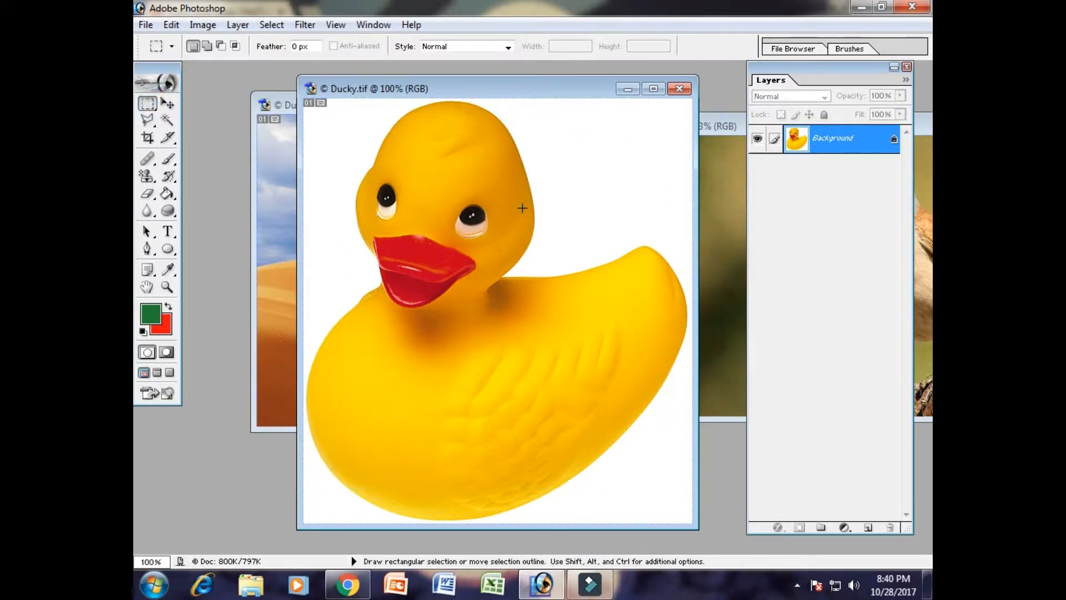
pyautogui.moveTo(422, 153); pyautogui.dragTo(641, 351)
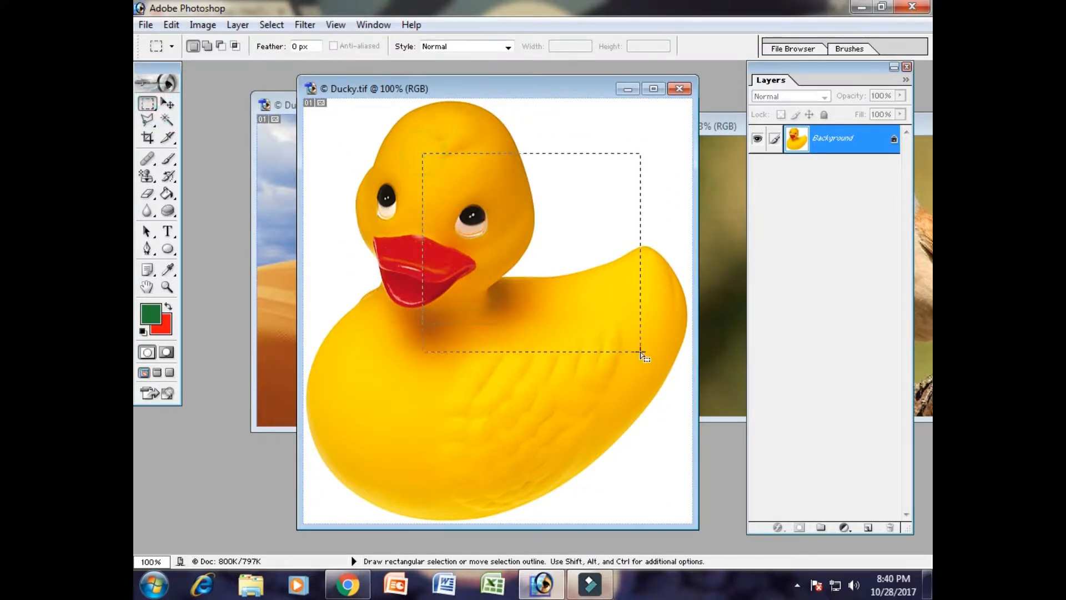
pyautogui.click(485, 197)
pyautogui.click(146, 105)
pyautogui.moveTo(522, 253); pyautogui.dragTo(538, 282)
pyautogui.press('ctrl')
# - Select the duck's head and upper body with a rectangular marquee and copy that area into the Dune image using the Move tool
pyautogui.moveTo(147, 105); pyautogui.dragTo(204, 106)
pyautogui.moveTo(342, 123); pyautogui.dragTo(633, 401)
pyautogui.moveTo(446, 84); pyautogui.dragTo(676, 112)
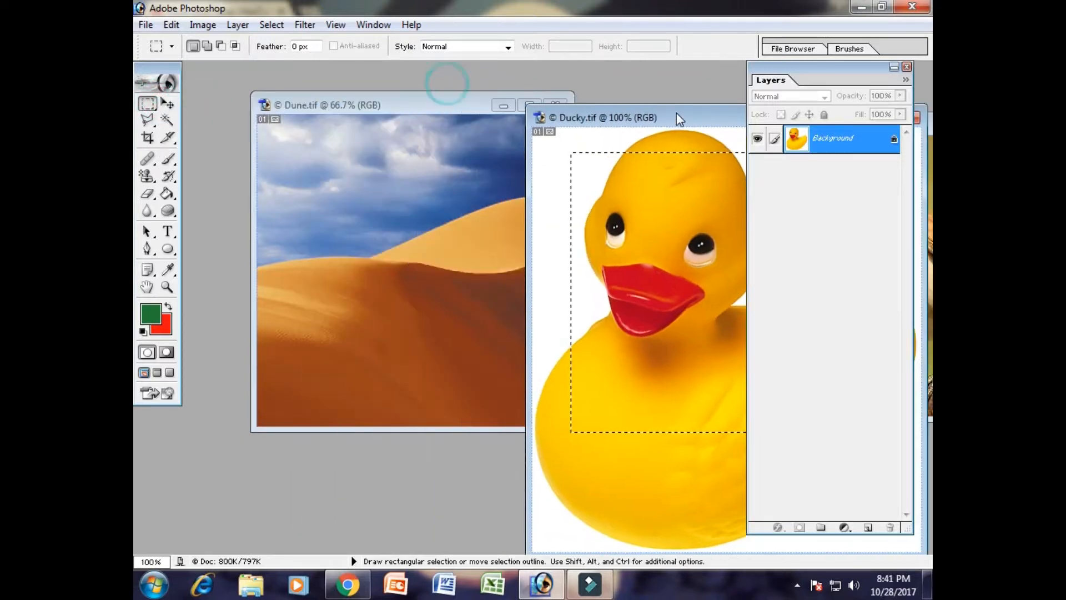
pyautogui.click(168, 104)
pyautogui.moveTo(666, 336); pyautogui.dragTo(371, 272)
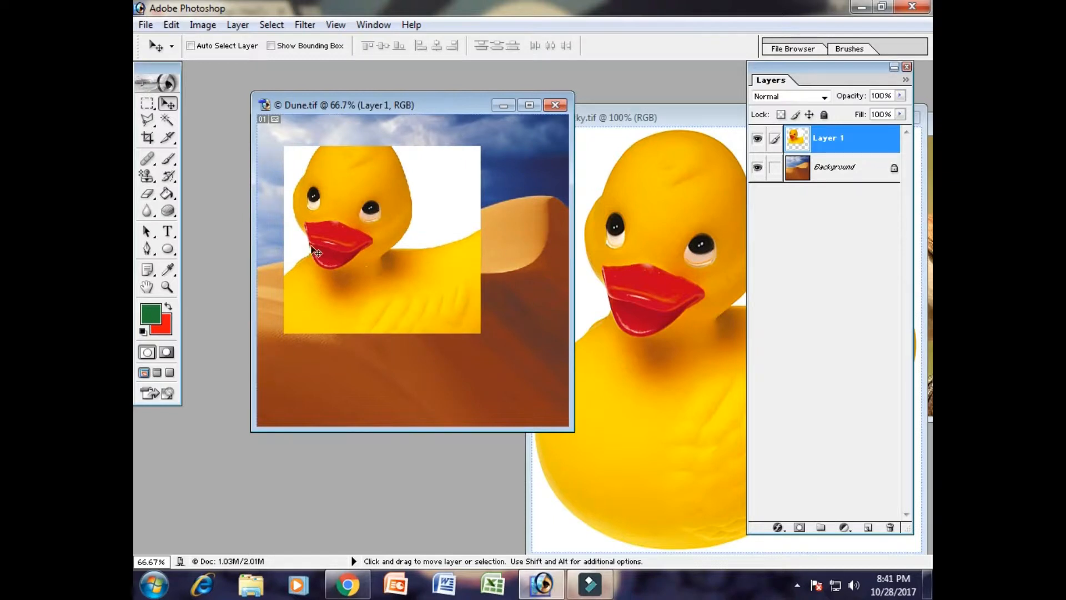
# - Step back through the Dune edits until the copied rectangular piece is removed, and deselect the area in the Ducky image
pyautogui.click(171, 26)
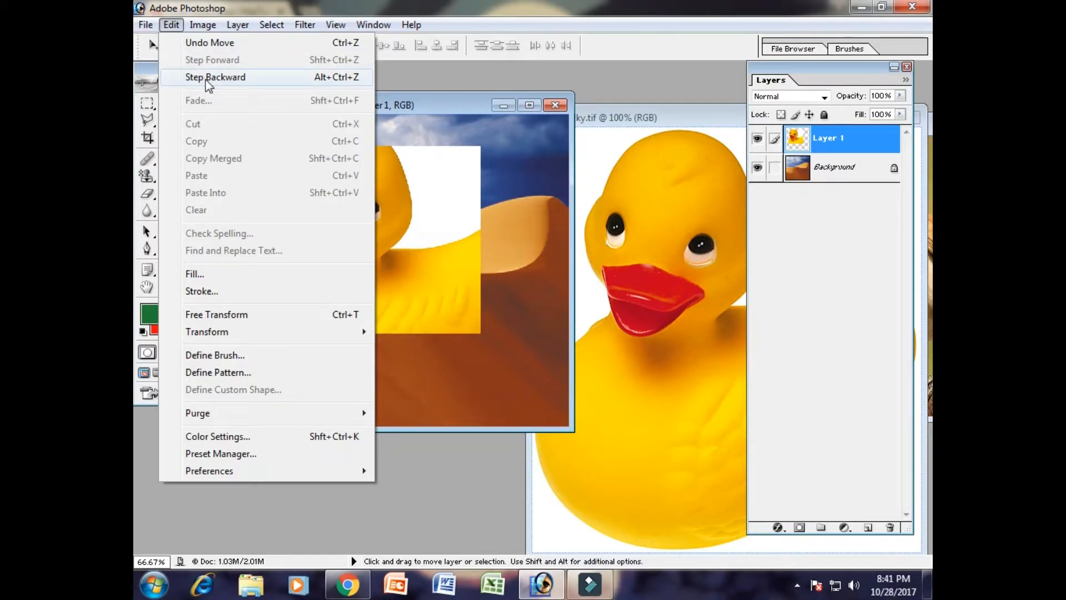
pyautogui.click(207, 80)
pyautogui.click(171, 24)
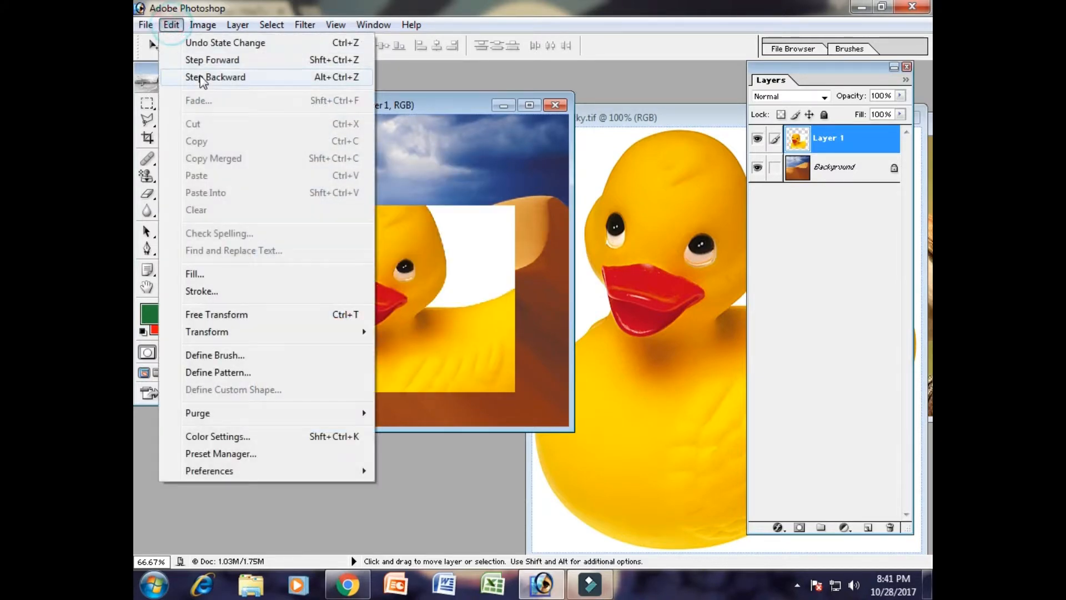
pyautogui.click(204, 77)
pyautogui.moveTo(677, 117); pyautogui.dragTo(467, 76)
pyautogui.hotkey('ctrl', 'd')
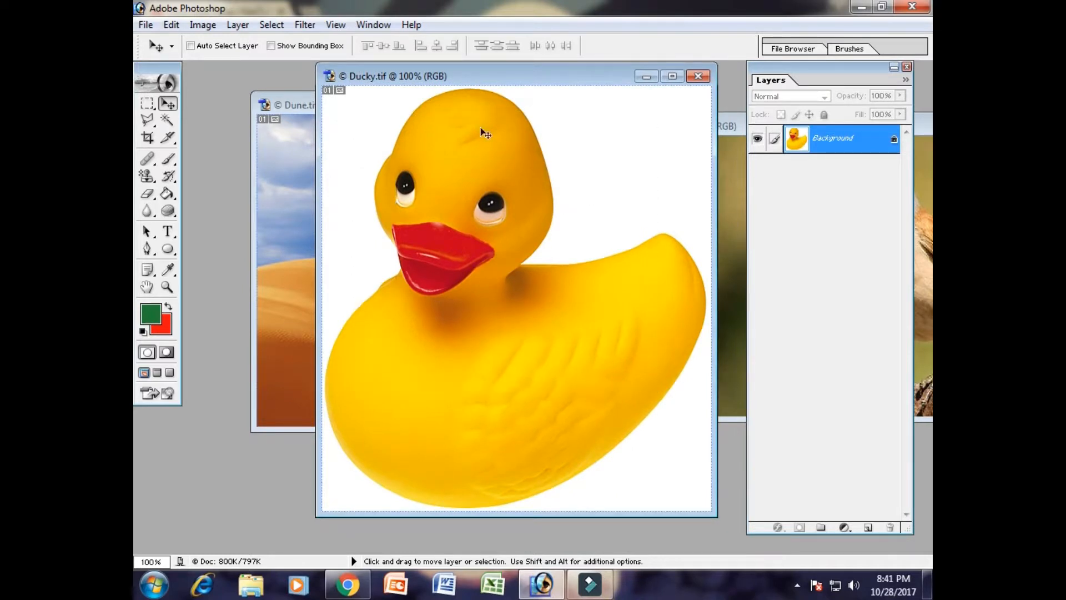
# - Practise drawing elliptical selections of different sizes over the duck with the Elliptical Marquee Tool
pyautogui.moveTo(146, 103); pyautogui.dragTo(166, 122)
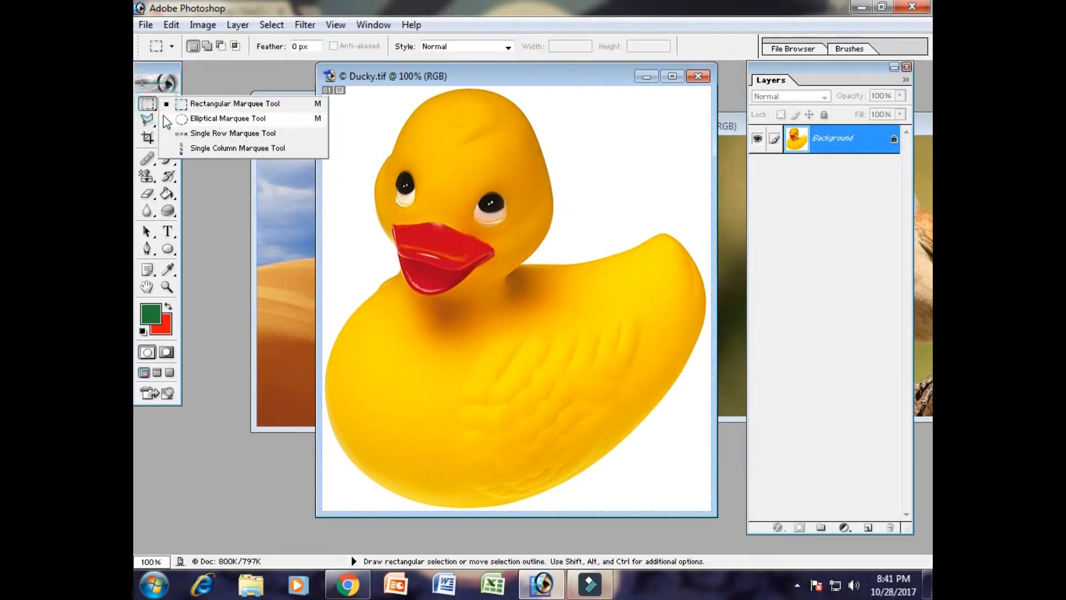
pyautogui.click(233, 119)
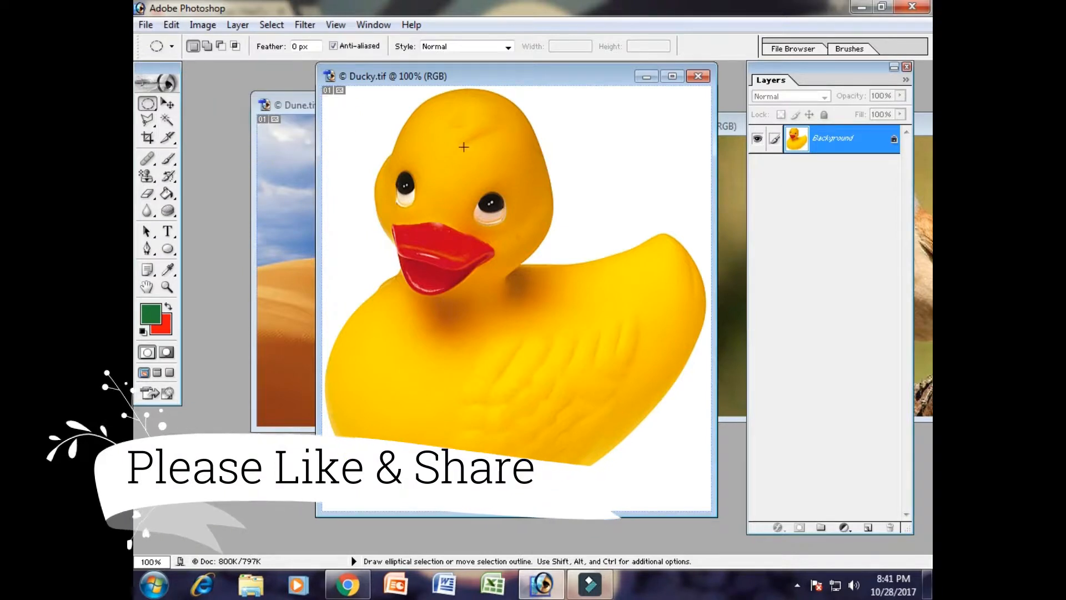
pyautogui.moveTo(464, 161); pyautogui.dragTo(586, 297)
pyautogui.click(379, 112)
pyautogui.moveTo(379, 112); pyautogui.dragTo(632, 394)
pyautogui.moveTo(654, 437); pyautogui.dragTo(654, 438)
pyautogui.moveTo(346, 188); pyautogui.dragTo(657, 486)
pyautogui.click(538, 315)
pyautogui.moveTo(407, 214); pyautogui.dragTo(634, 416)
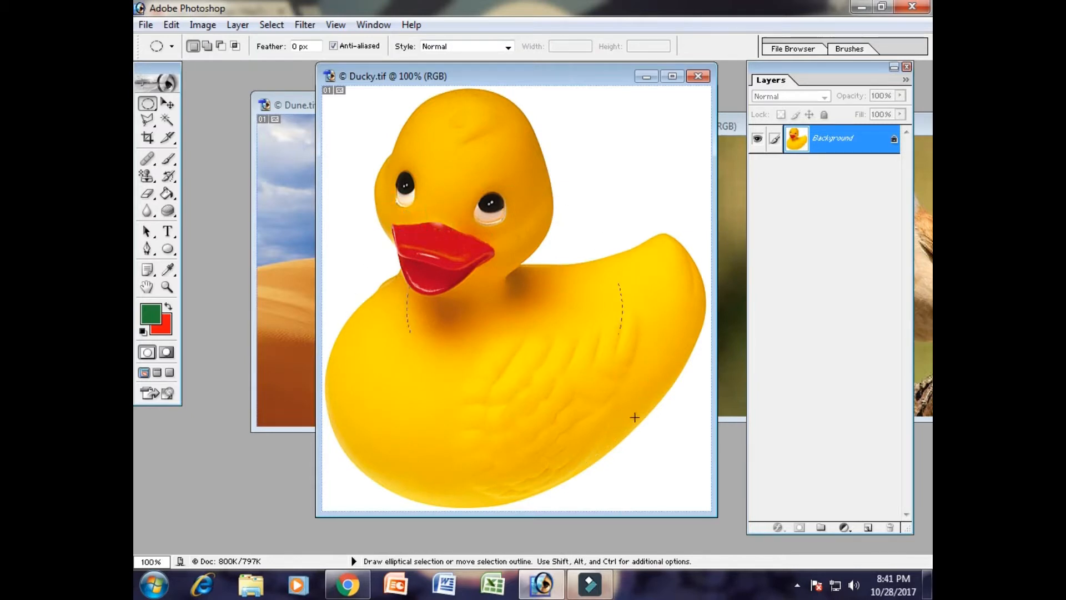
pyautogui.moveTo(667, 468); pyautogui.dragTo(674, 475)
# - Draw a circular selection around the duck's head and copy the selected area into the Dune image with the Move tool
pyautogui.moveTo(373, 106); pyautogui.dragTo(623, 368)
pyautogui.moveTo(347, 93); pyautogui.dragTo(622, 373)
pyautogui.click(167, 103)
pyautogui.moveTo(507, 212); pyautogui.dragTo(483, 263)
pyautogui.moveTo(431, 83); pyautogui.dragTo(562, 106)
pyautogui.moveTo(594, 297); pyautogui.dragTo(371, 288)
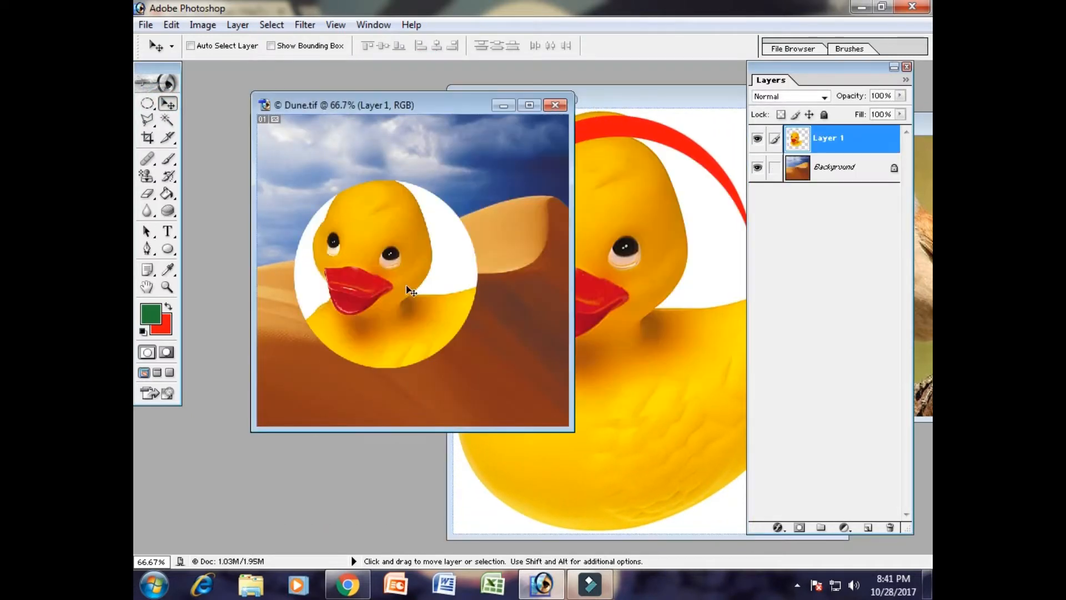
# - Undo the circular copy in Dune, and step back the pixel move in the Ducky image before deselecting
pyautogui.hotkey('ctrl', 'z')
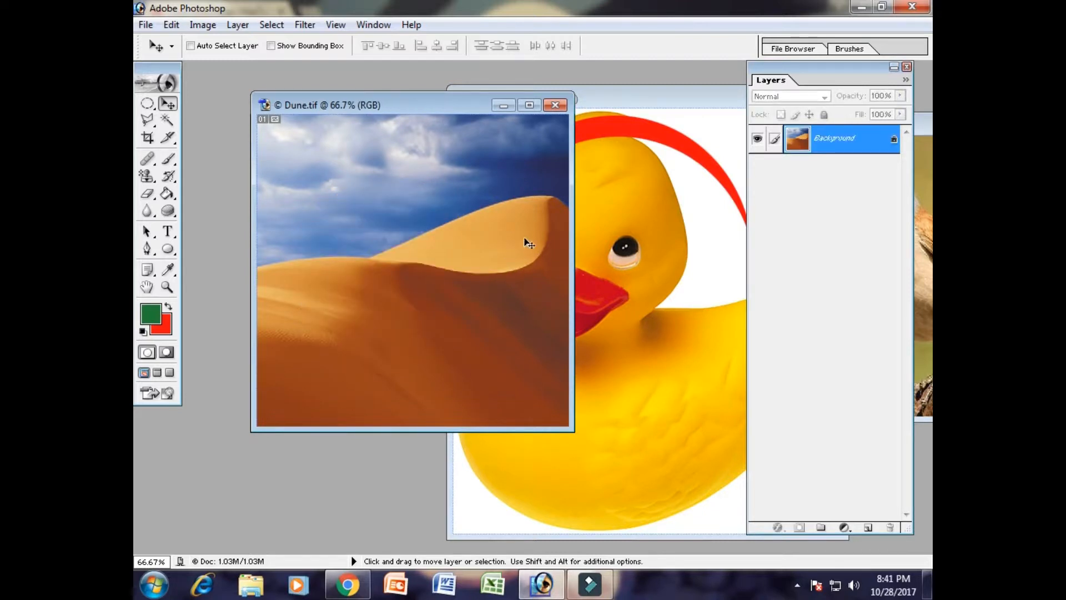
pyautogui.click(598, 222)
pyautogui.moveTo(612, 95); pyautogui.dragTo(422, 80)
pyautogui.click(171, 24)
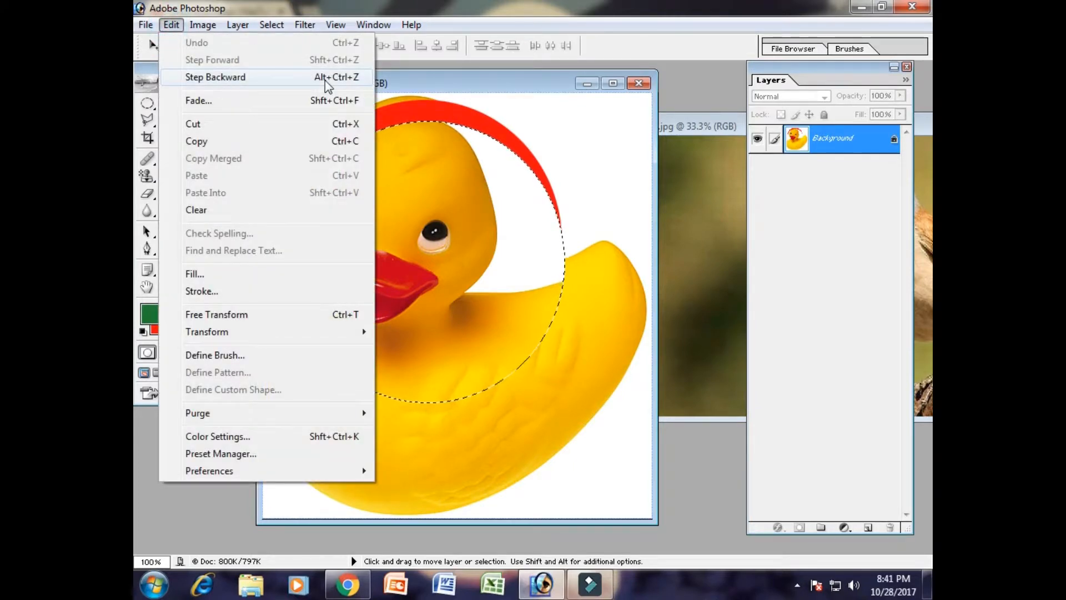
pyautogui.click(327, 78)
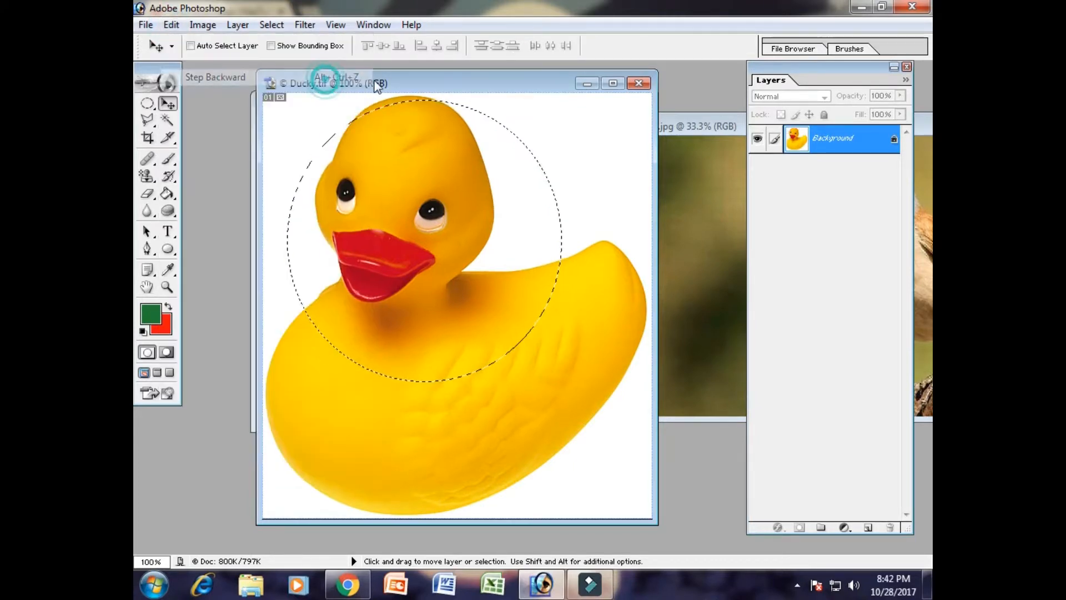
pyautogui.hotkey('ctrl', 'd')
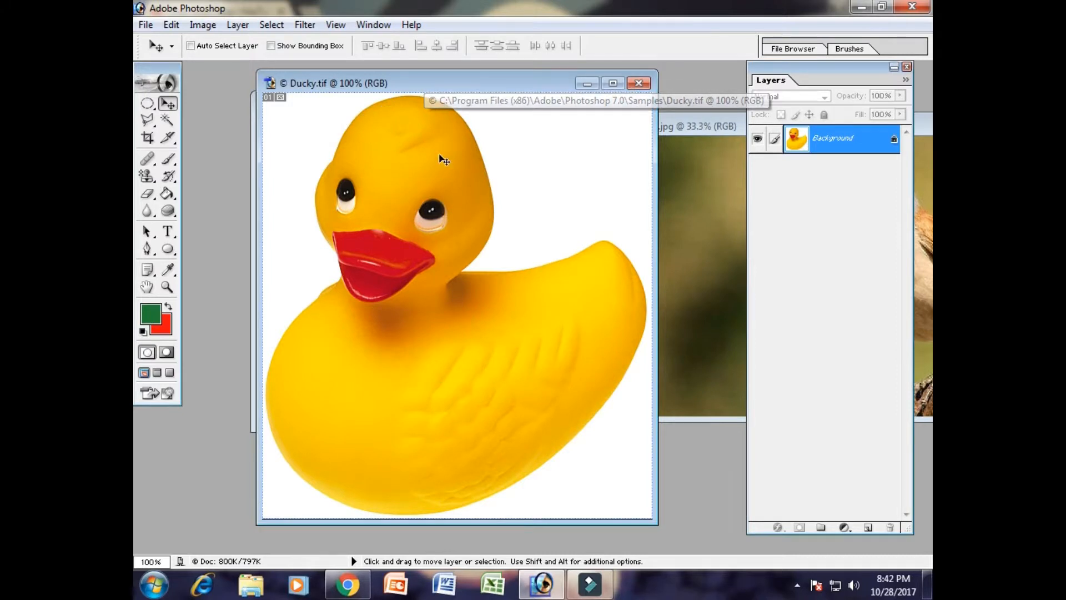
# - Clear two single-pixel rows across the duck's body to the red background color with the Single Row Marquee Tool
pyautogui.click(146, 105)
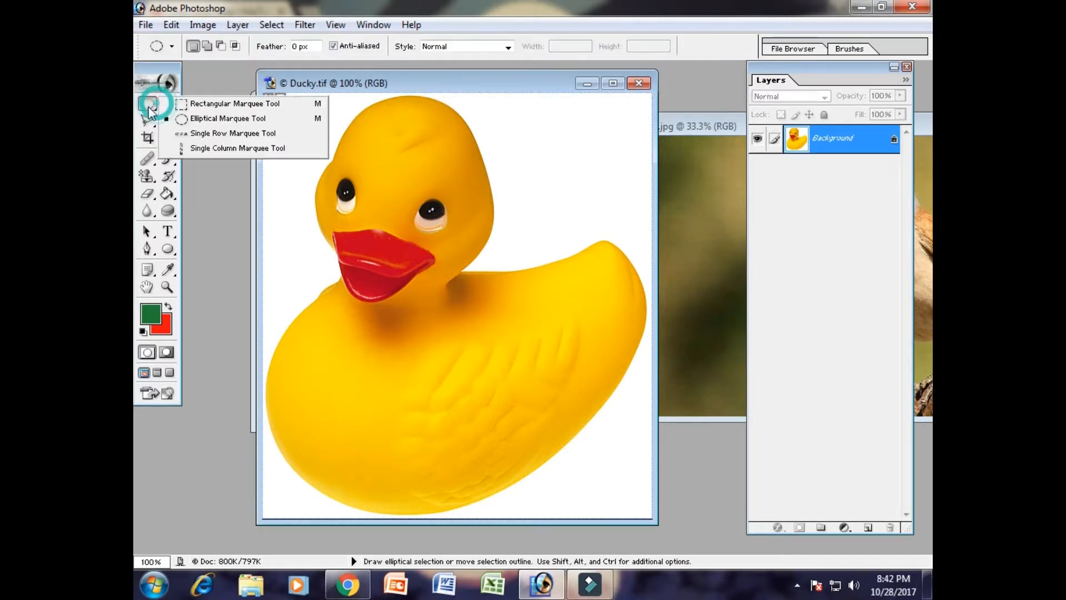
pyautogui.click(255, 134)
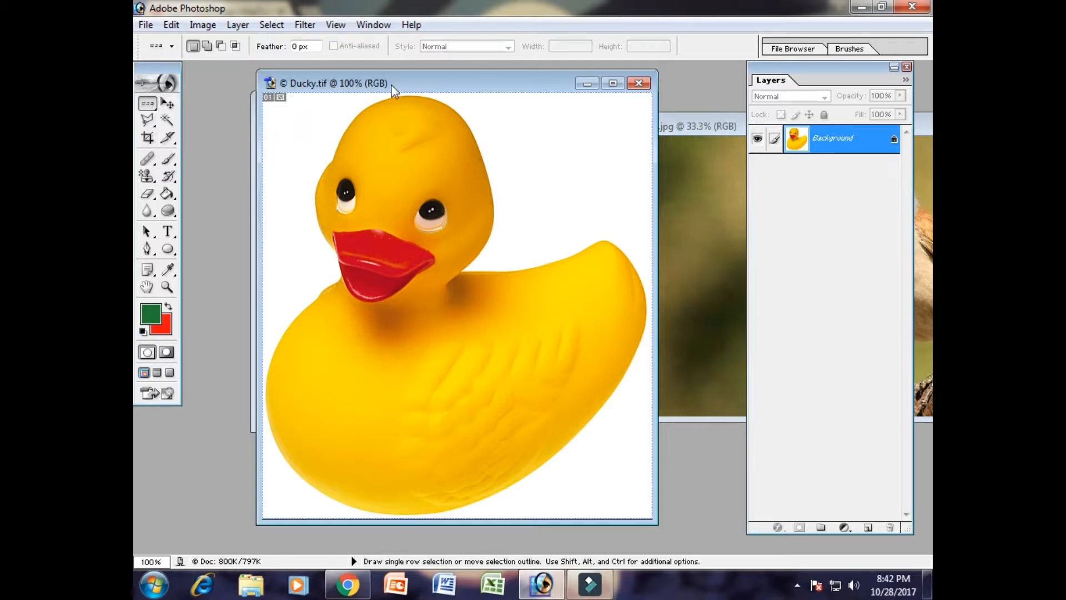
pyautogui.click(266, 383)
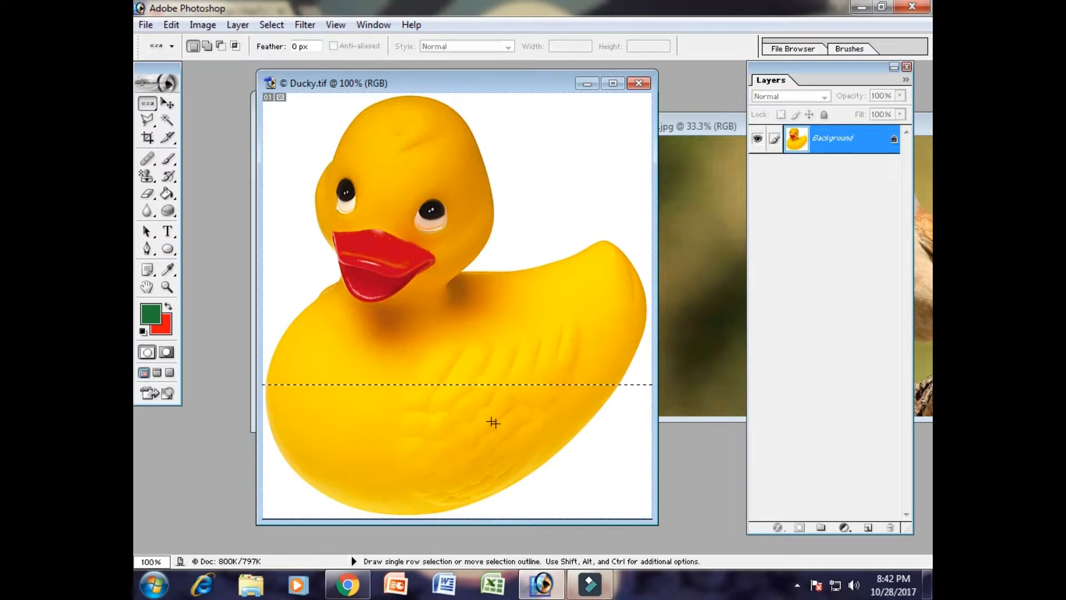
pyautogui.press('Delete')
pyautogui.moveTo(277, 418); pyautogui.dragTo(471, 427)
pyautogui.press('Delete')
# - Maximize the Ducky image and examine the two red rows at up to 300% zoom before returning to 100%
pyautogui.click(613, 83)
pyautogui.hotkey('ctrl', '+')
pyautogui.hotkey('ctrl', '+')
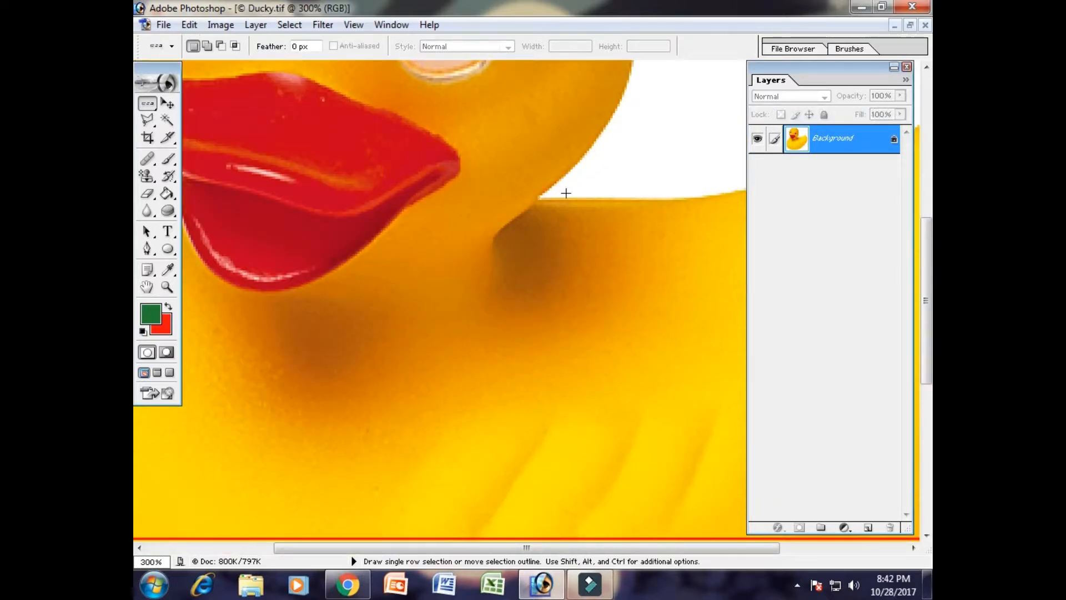
pyautogui.moveTo(469, 365); pyautogui.dragTo(505, 84)
pyautogui.moveTo(417, 231); pyautogui.dragTo(541, 292)
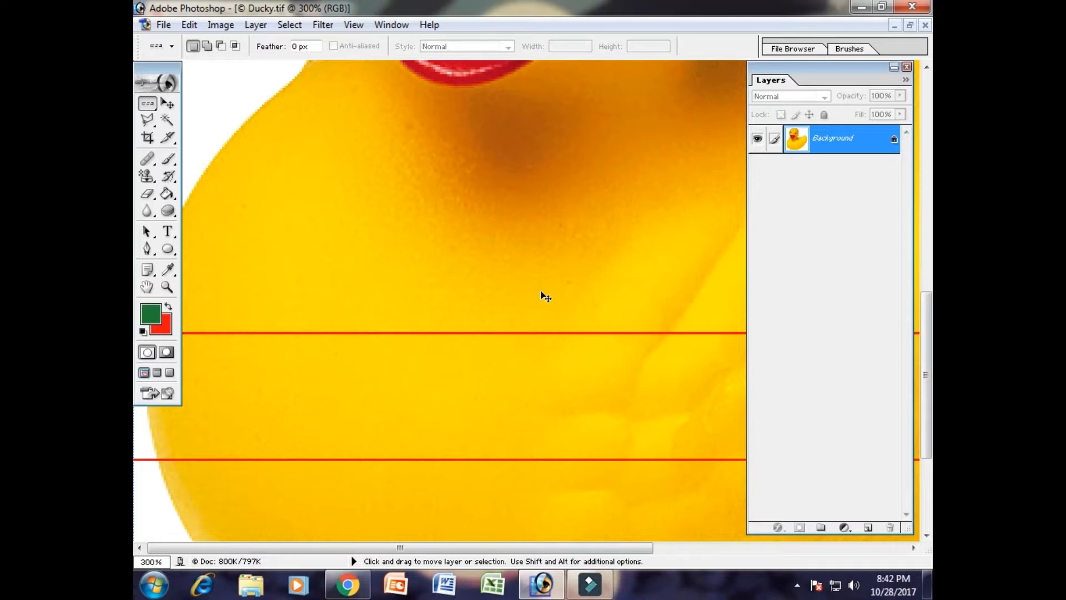
pyautogui.hotkey('ctrl', '-')
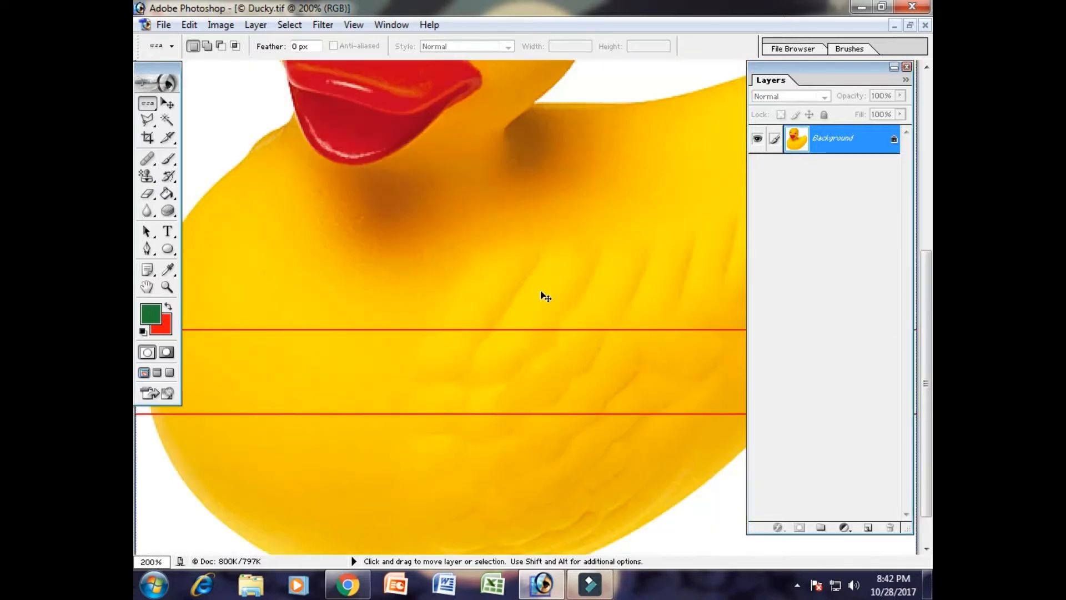
pyautogui.hotkey('ctrl', '-')
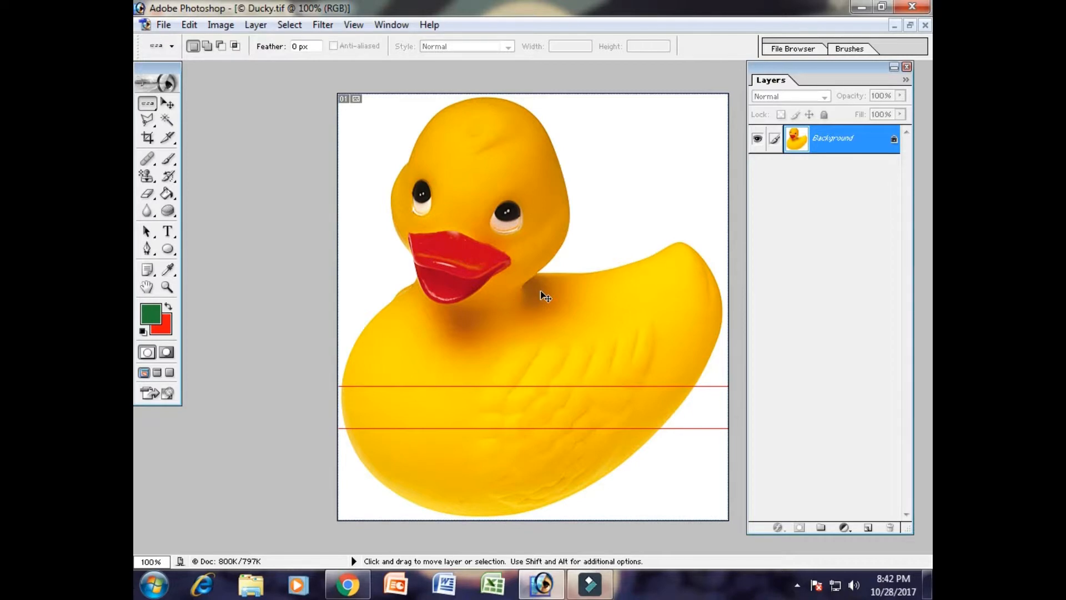
pyautogui.hotkey('ctrl', '-')
pyautogui.hotkey('ctrl', '+')
pyautogui.hotkey('ctrl', '+')
pyautogui.hotkey('ctrl', '+')
pyautogui.hotkey('ctrl', '-')
pyautogui.hotkey('ctrl', '-')
pyautogui.hotkey('ctrl', '+')
pyautogui.hotkey('ctrl', '-')
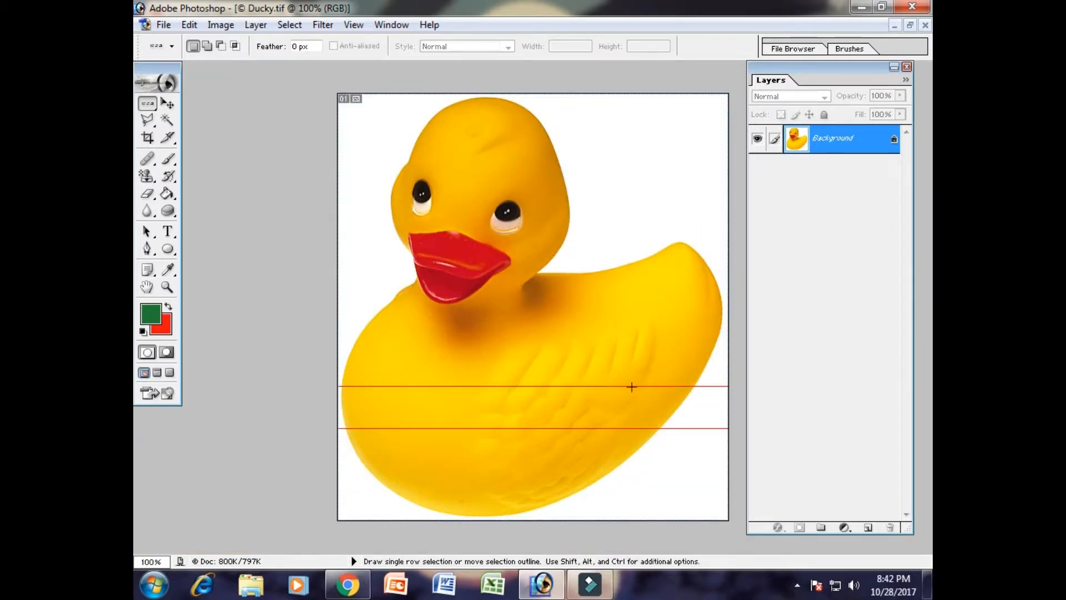
# - Clear four single-pixel columns across the Ducky image to the red background color with the Single Column Marquee Tool
pyautogui.click(149, 105)
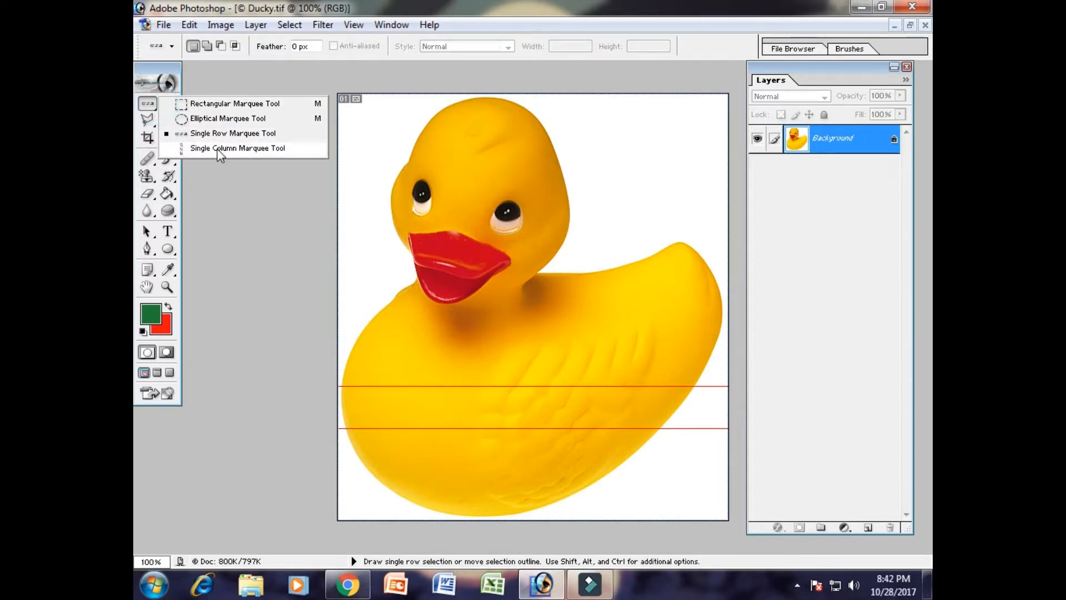
pyautogui.click(234, 148)
pyautogui.click(405, 99)
pyautogui.press('Delete')
pyautogui.click(529, 100)
pyautogui.press('Delete')
pyautogui.click(631, 105)
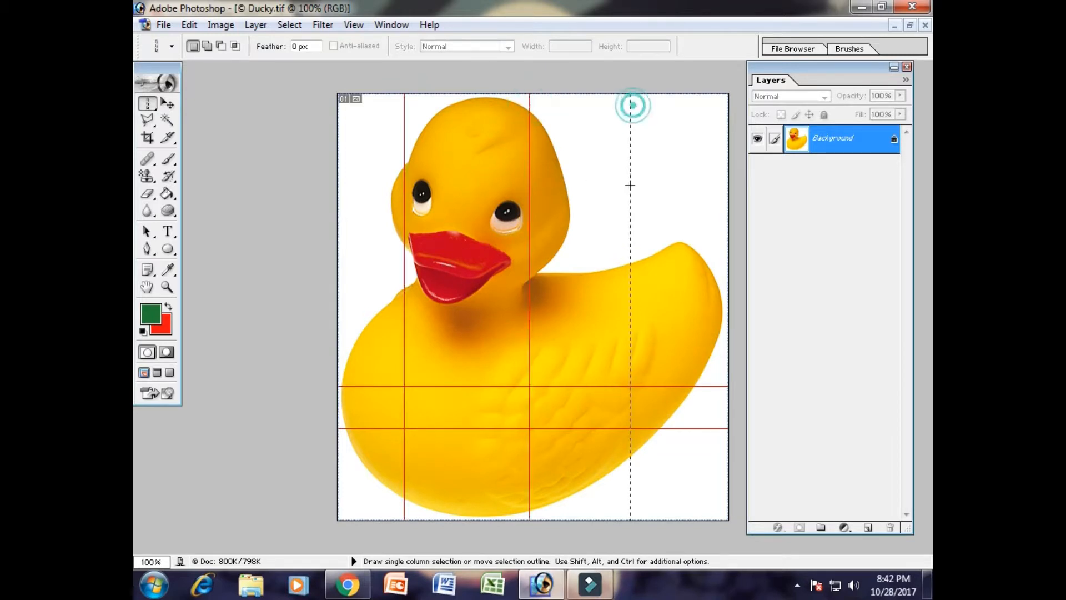
pyautogui.press('Delete')
pyautogui.click(469, 100)
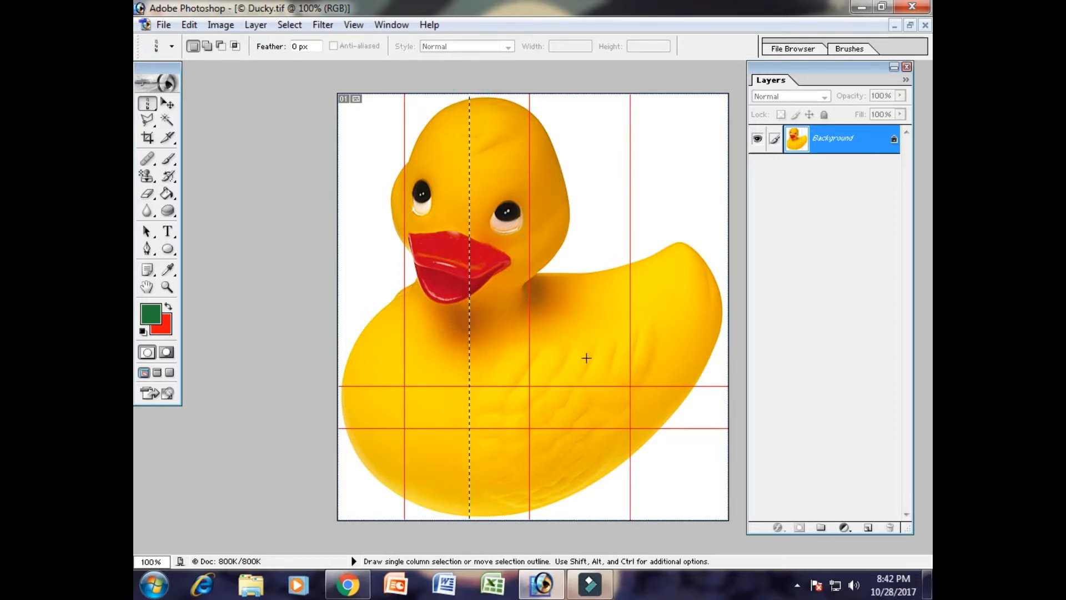
pyautogui.press('Delete')
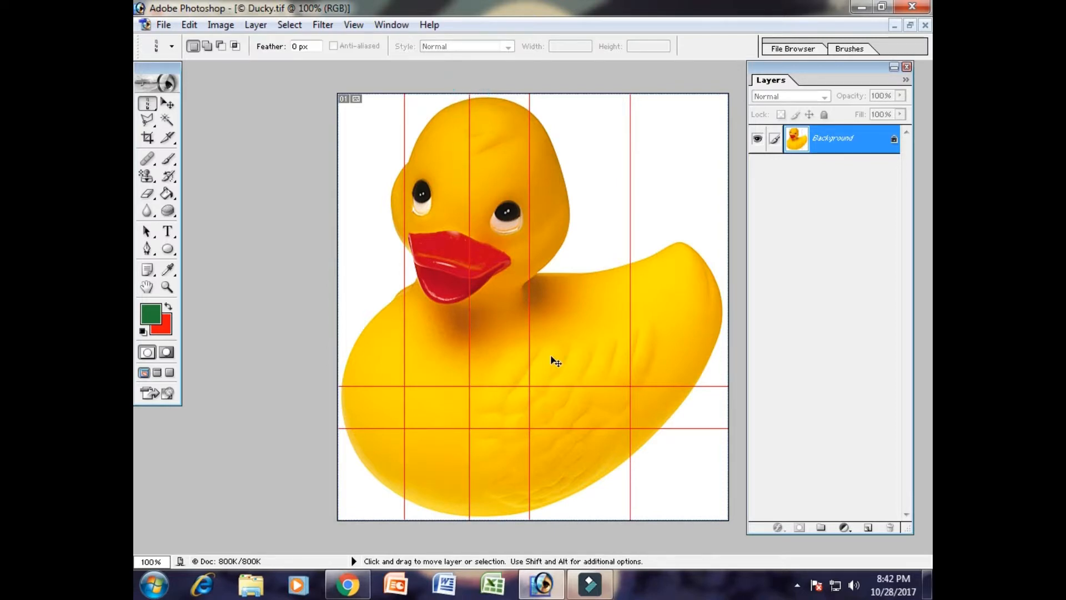
# - Set the background color to blue, hex 0F24F7
pyautogui.click(163, 326)
pyautogui.click(737, 316)
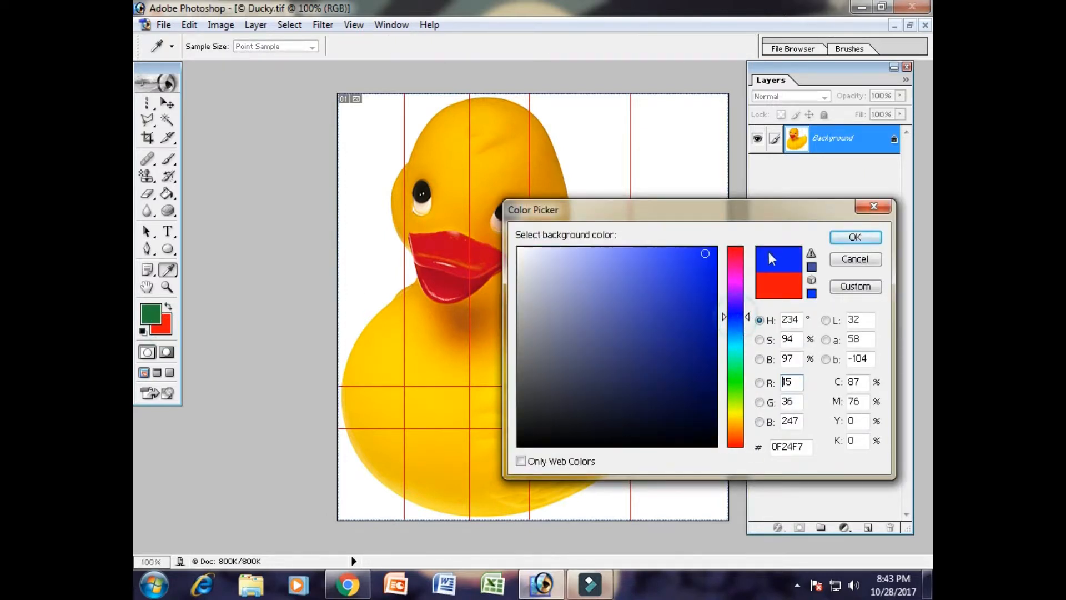
pyautogui.click(843, 244)
# - Clear three more single-pixel columns to the blue background color, one near each side and one between the red columns, and deselect
pyautogui.press('Delete')
pyautogui.click(367, 111)
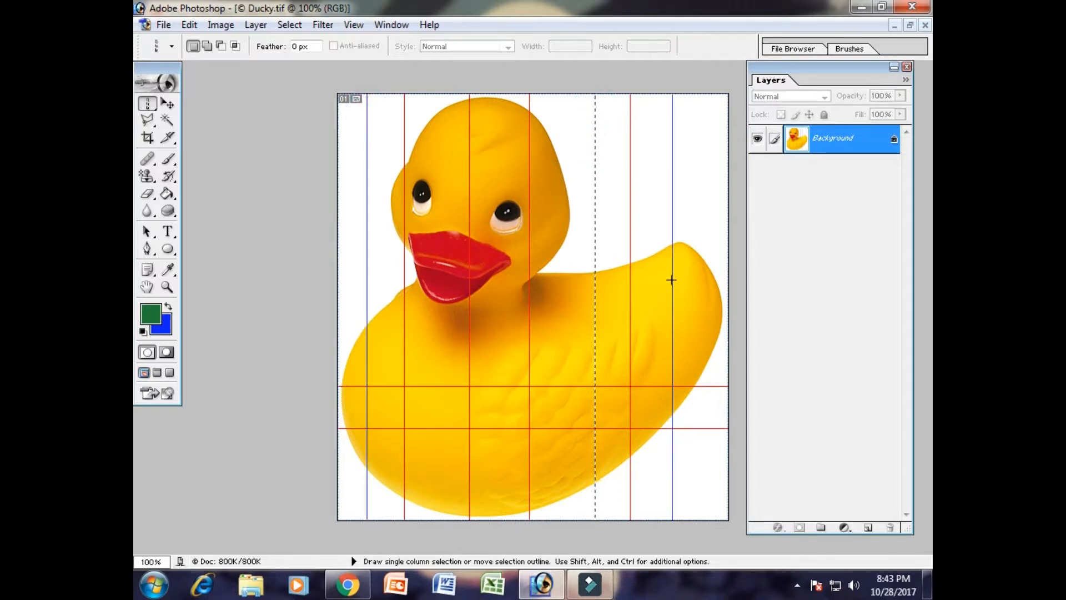
pyautogui.press('ctrl')
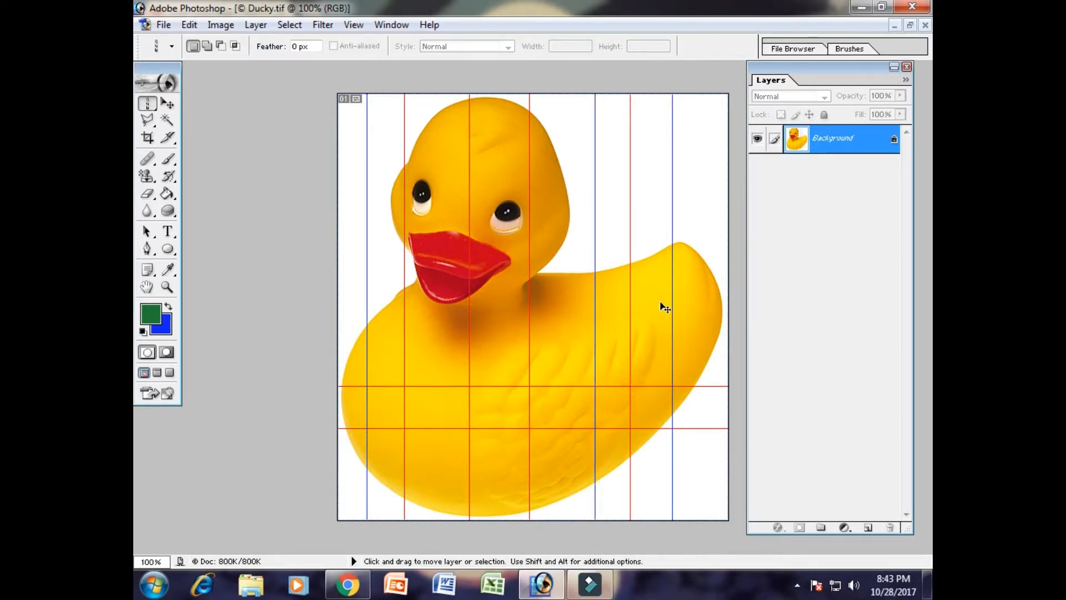
# - Examine the red and blue single-pixel columns of the Ducky image at 300% zoom and return to 100%
pyautogui.hotkey('ctrl', '+')
pyautogui.hotkey('ctrl', '+')
pyautogui.press('space')
pyautogui.moveTo(683, 189); pyautogui.dragTo(524, 414)
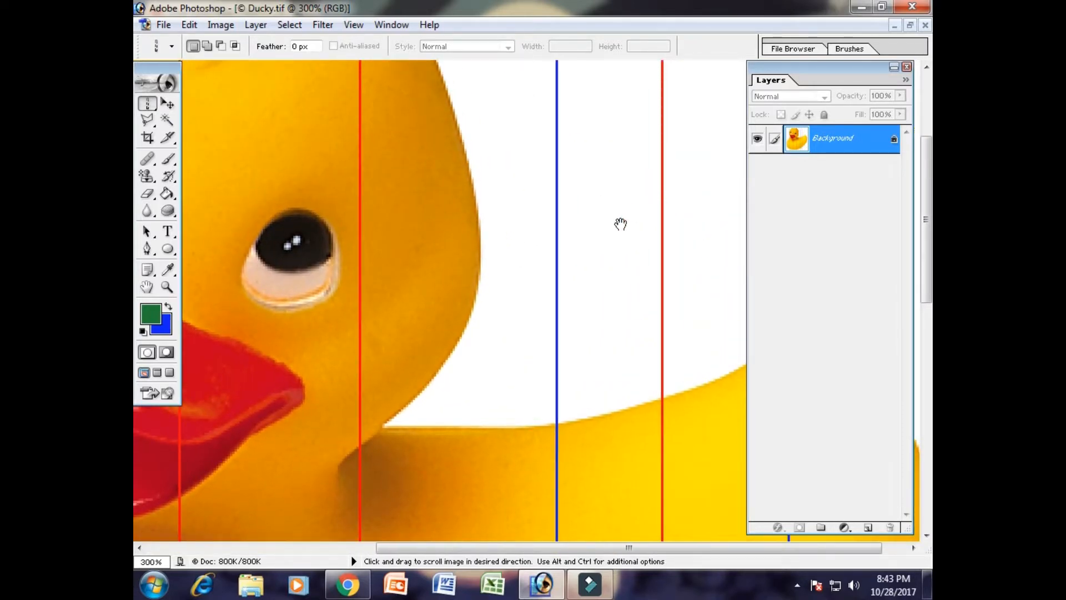
pyautogui.hotkey('ctrl', '-')
pyautogui.hotkey('ctrl', '-')
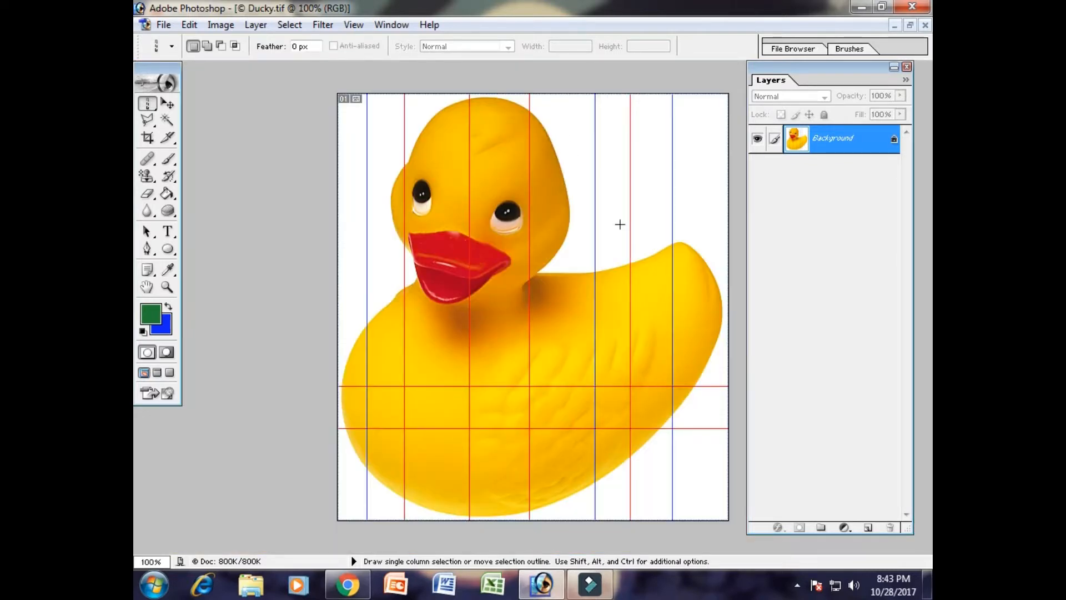
# - Restore the Ducky image to a floating window and revert it to its last saved version
pyautogui.click(910, 25)
pyautogui.moveTo(464, 88); pyautogui.dragTo(441, 84)
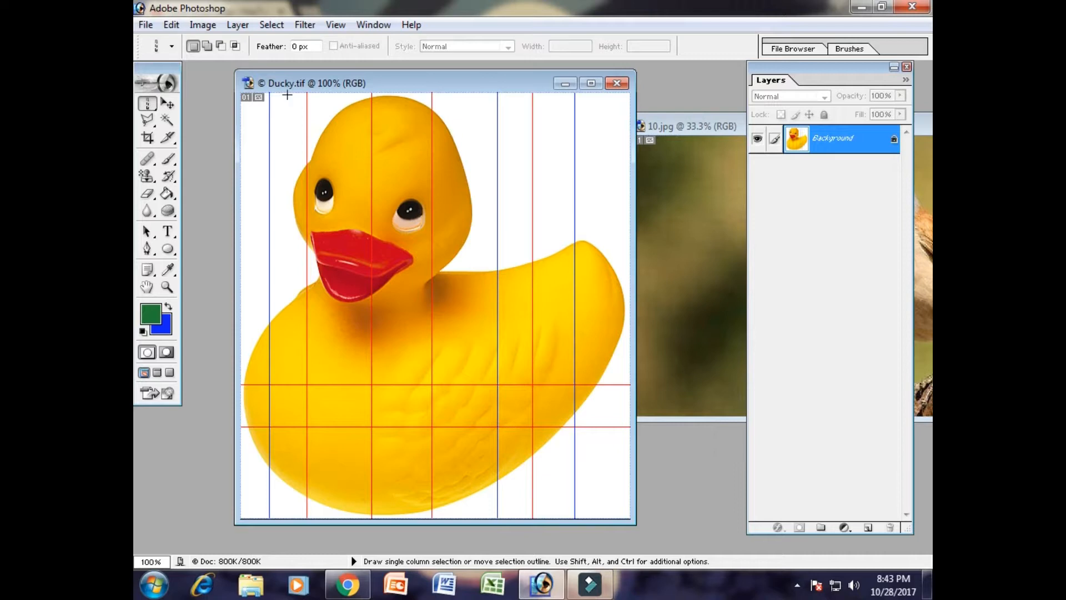
pyautogui.click(145, 26)
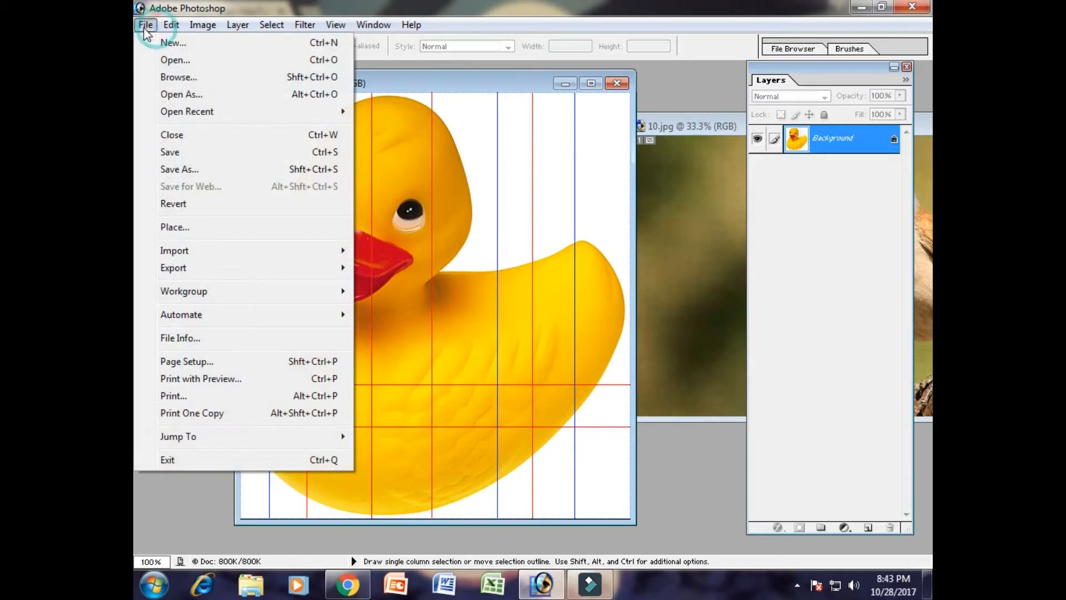
pyautogui.click(193, 204)
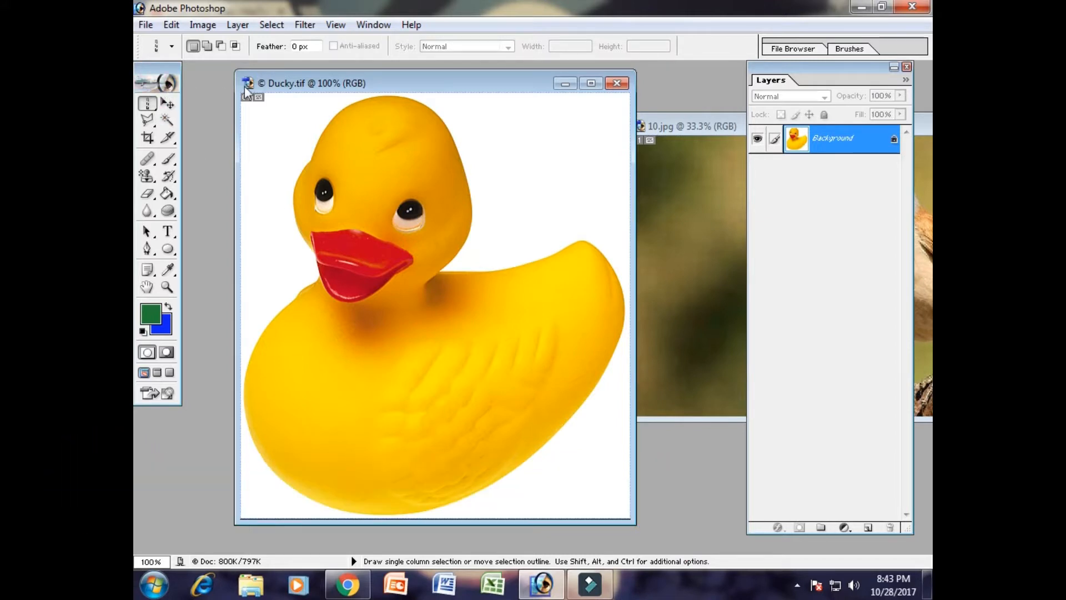
# - Select the whole duck in the Ducky image by tracing a closed freehand outline around it with the Lasso Tool
pyautogui.click(167, 103)
pyautogui.click(149, 105)
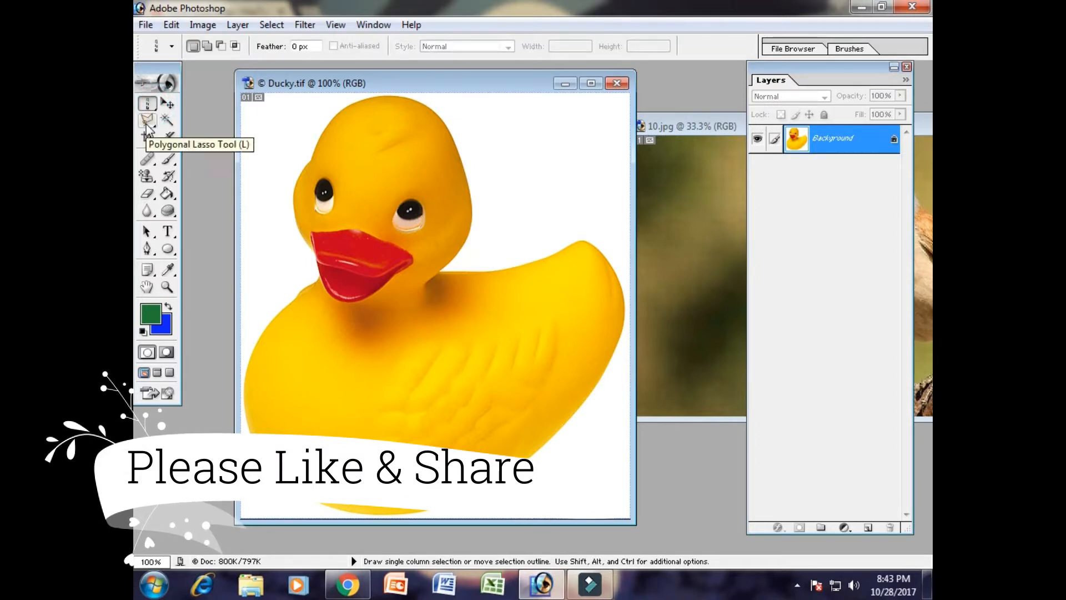
pyautogui.click(148, 120)
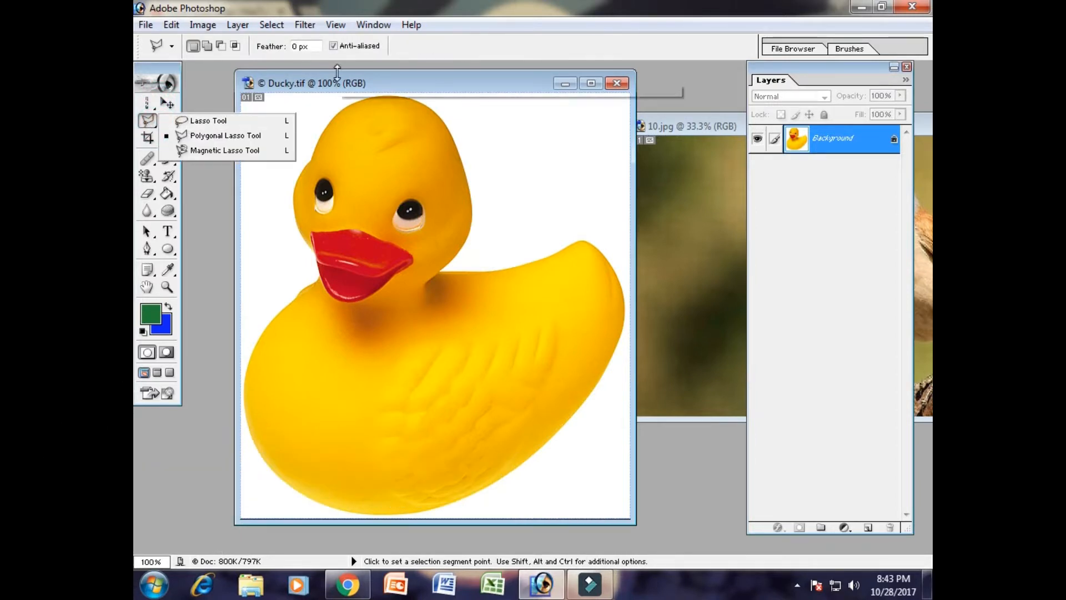
pyautogui.click(147, 122)
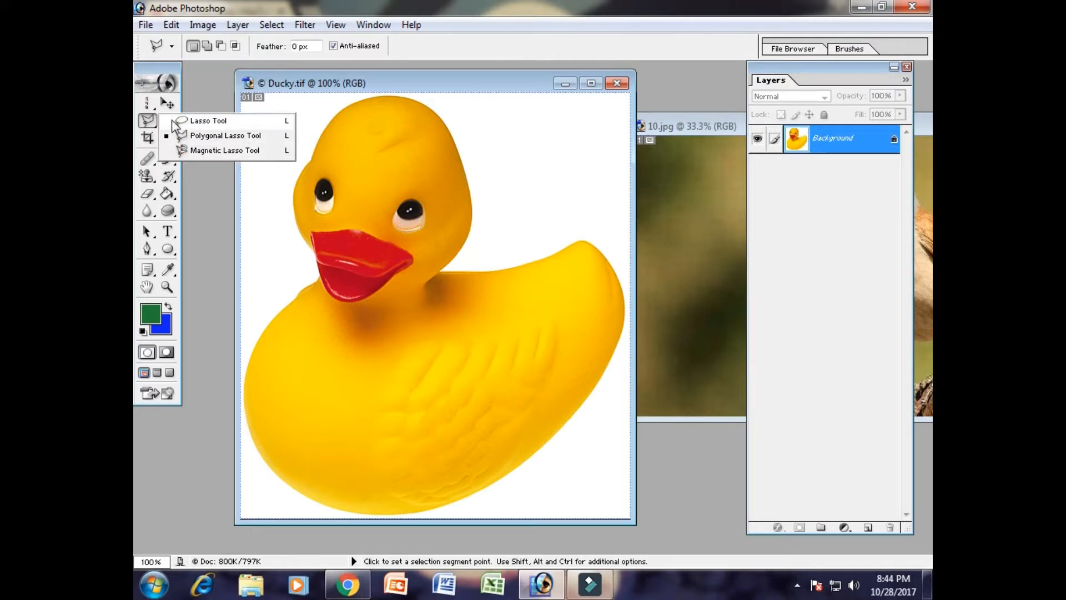
pyautogui.click(217, 122)
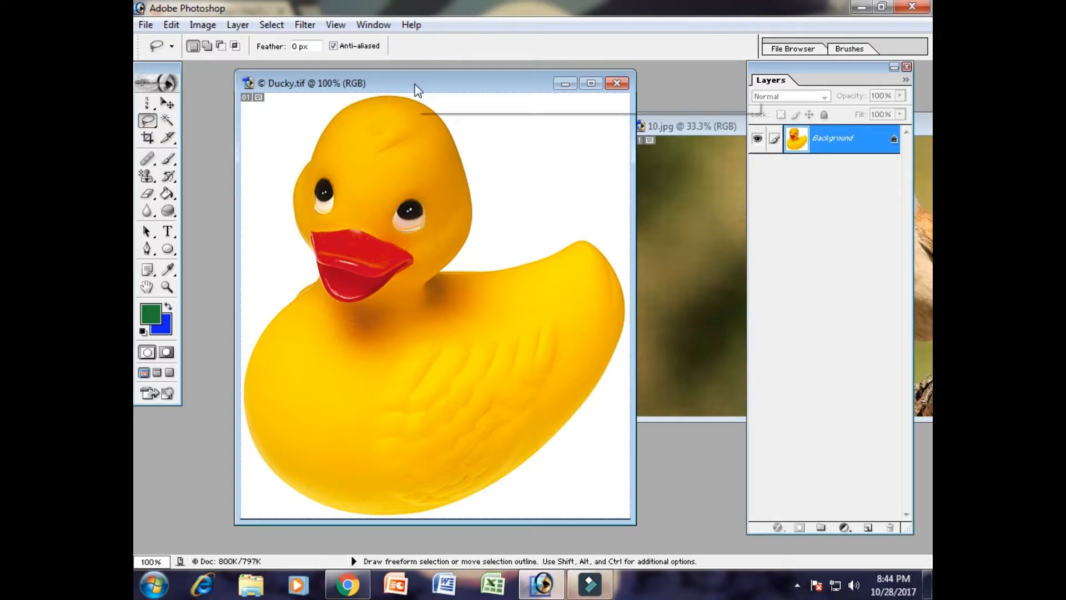
pyautogui.moveTo(305, 497); pyautogui.dragTo(256, 445)
pyautogui.hotkey('ctrl', 'd')
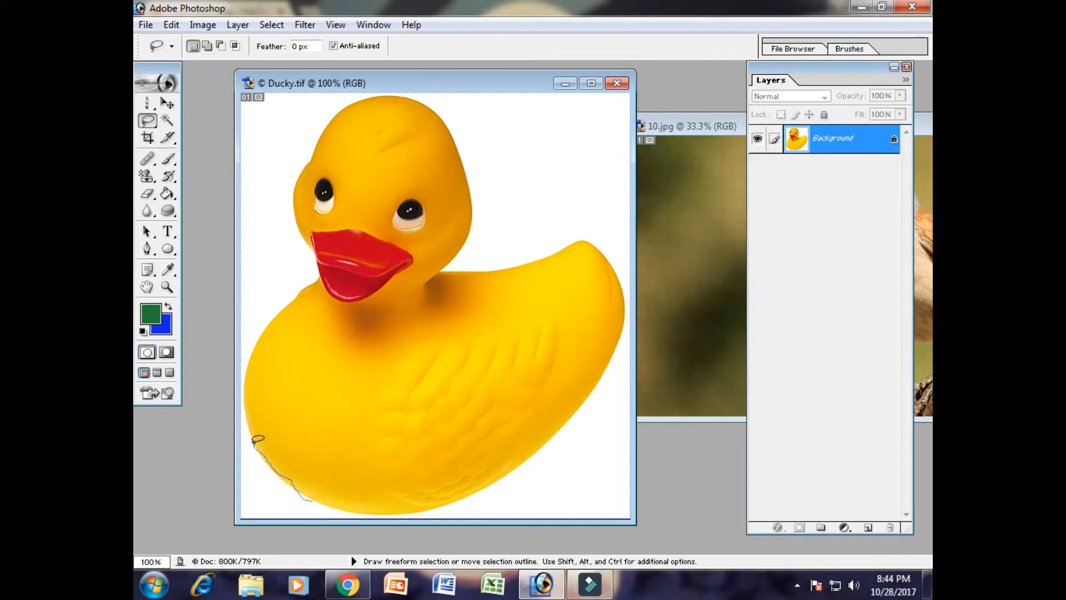
pyautogui.moveTo(246, 397); pyautogui.dragTo(247, 371)
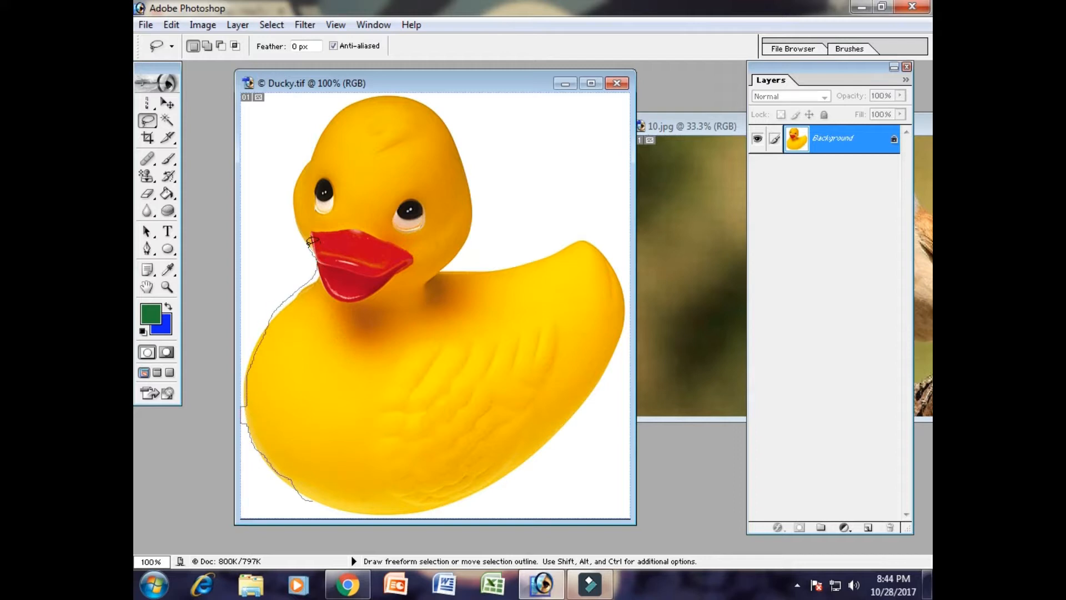
pyautogui.moveTo(372, 88)
pyautogui.mouseDown()
pyautogui.moveTo(414, 92)
pyautogui.moveTo(458, 127)
pyautogui.moveTo(475, 183)
pyautogui.moveTo(472, 229)
pyautogui.mouseUp()
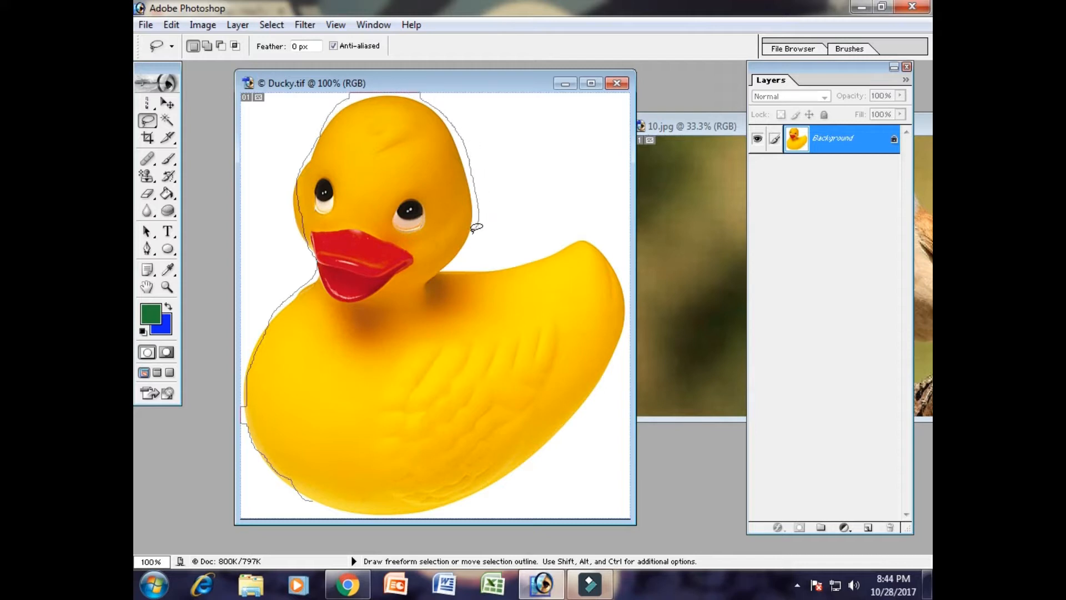
pyautogui.moveTo(455, 272)
pyautogui.mouseDown()
pyautogui.moveTo(493, 273)
pyautogui.moveTo(568, 244)
pyautogui.mouseUp()
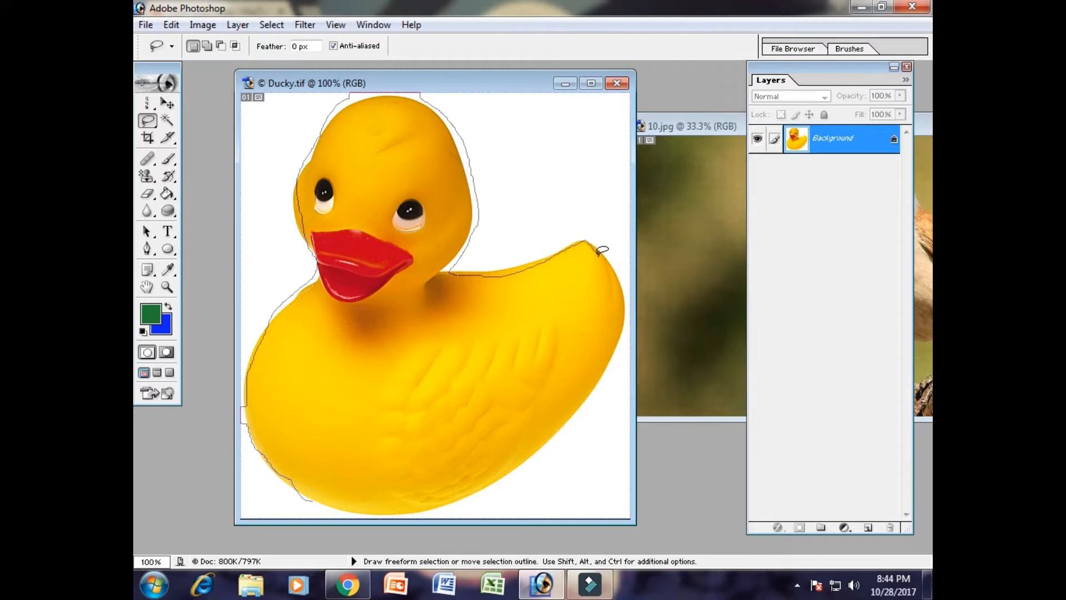
pyautogui.moveTo(627, 328); pyautogui.dragTo(594, 400)
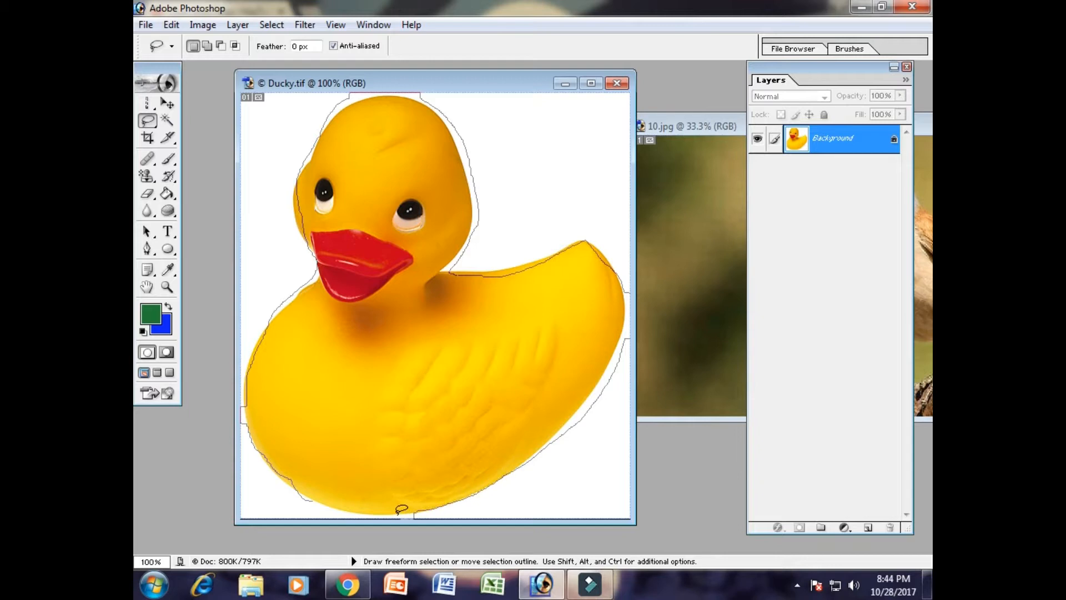
pyautogui.moveTo(374, 513); pyautogui.dragTo(346, 511)
pyautogui.moveTo(317, 495); pyautogui.dragTo(309, 493)
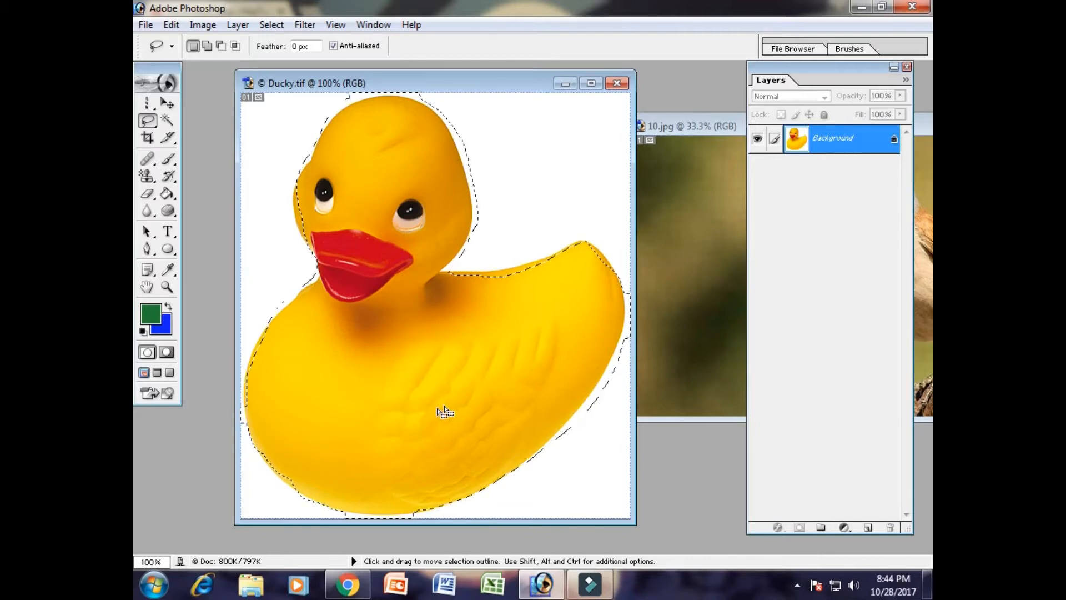
# - Copy the selected duck into the Dune image with the Move tool and adjust its position there
pyautogui.moveTo(371, 83); pyautogui.dragTo(619, 91)
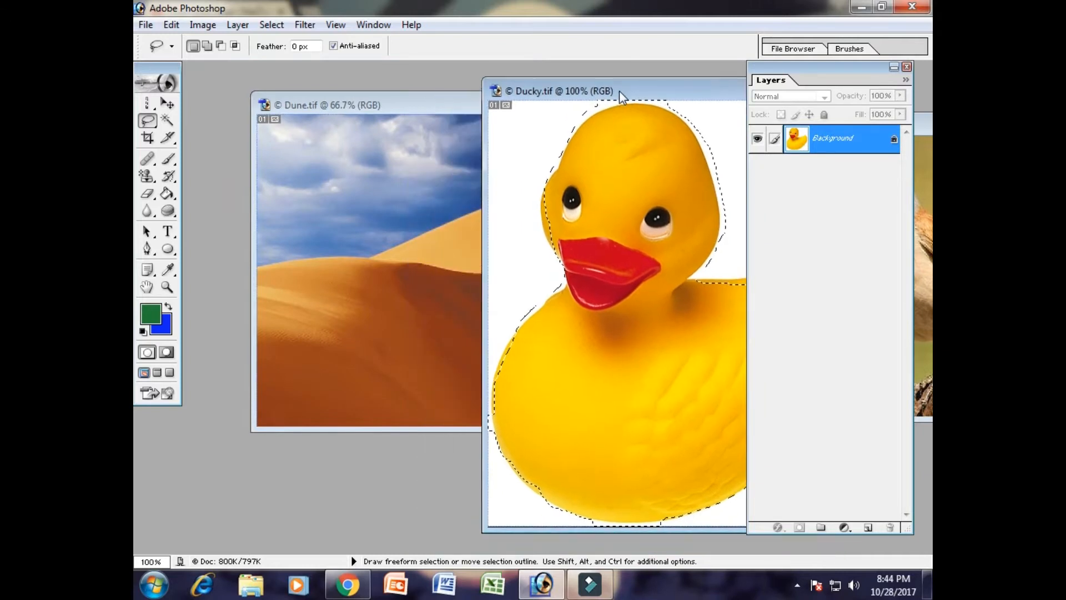
pyautogui.click(166, 104)
pyautogui.moveTo(549, 367); pyautogui.dragTo(394, 322)
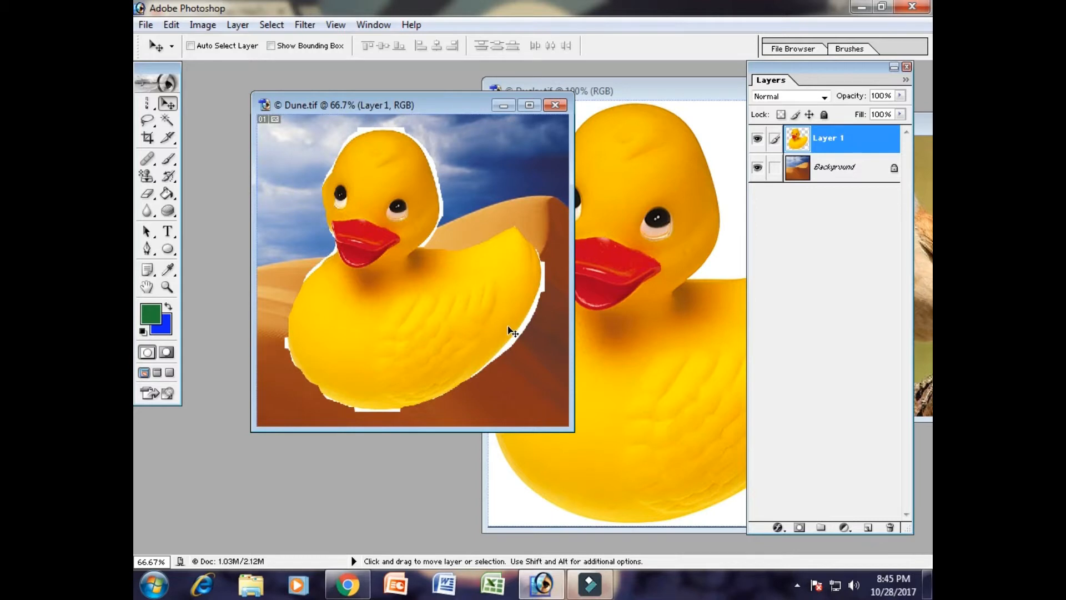
pyautogui.moveTo(511, 330); pyautogui.dragTo(469, 294)
# - Copy the selected duck into the 10.jpg bird image, placing it in the empty area in front of the bird's beak
pyautogui.moveTo(646, 92); pyautogui.dragTo(422, 79)
pyautogui.click(702, 127)
pyautogui.moveTo(710, 131); pyautogui.dragTo(487, 74)
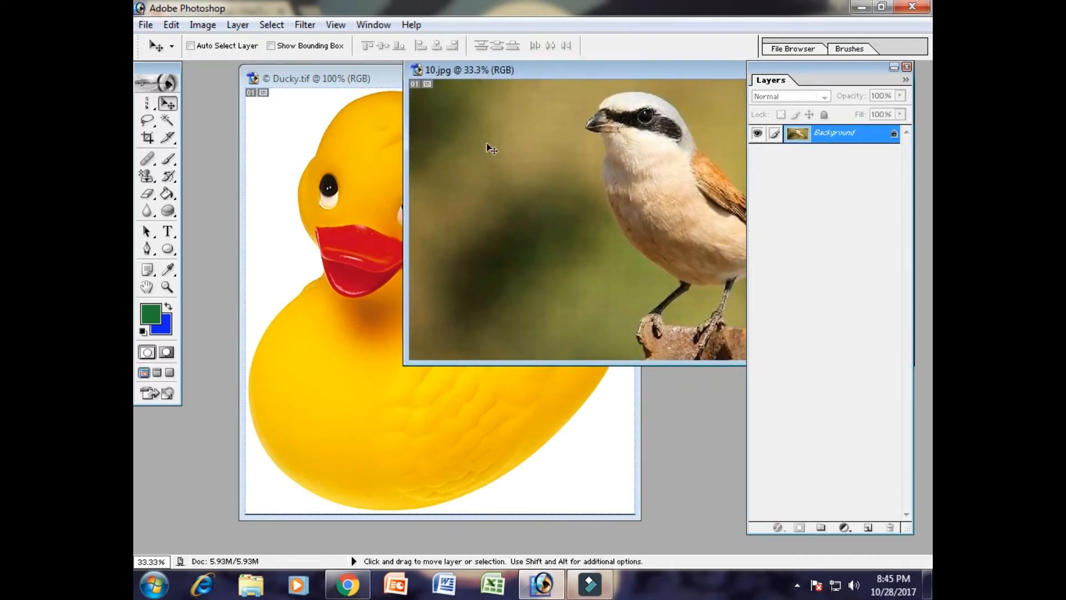
pyautogui.click(438, 467)
pyautogui.moveTo(555, 379); pyautogui.dragTo(542, 186)
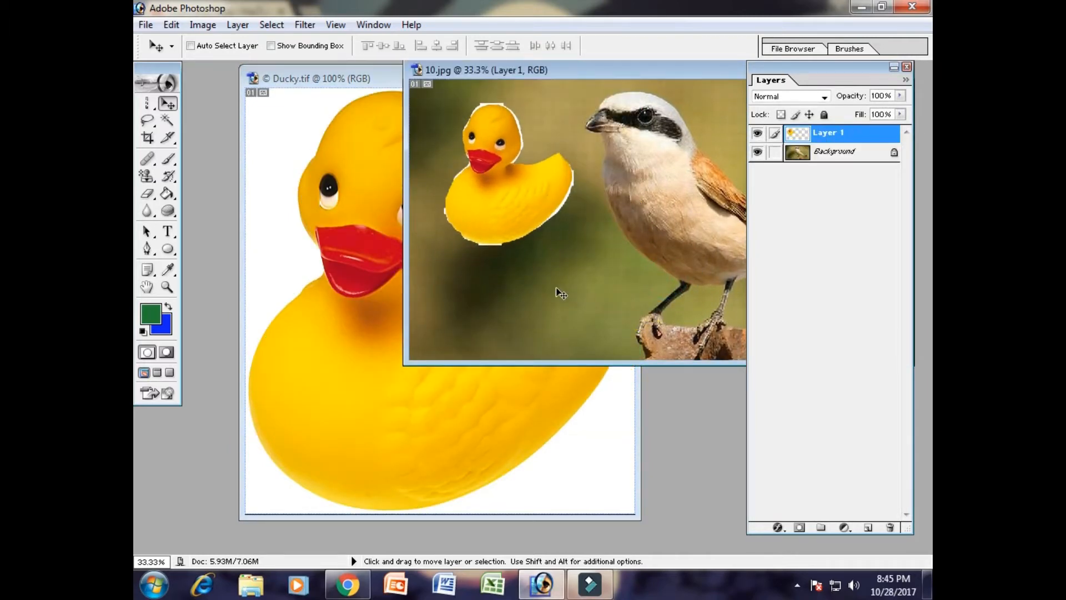
# - Examine the combined 10.jpg image, hiding and showing Layer 1 and the Background in turn
pyautogui.moveTo(594, 74); pyautogui.dragTo(442, 114)
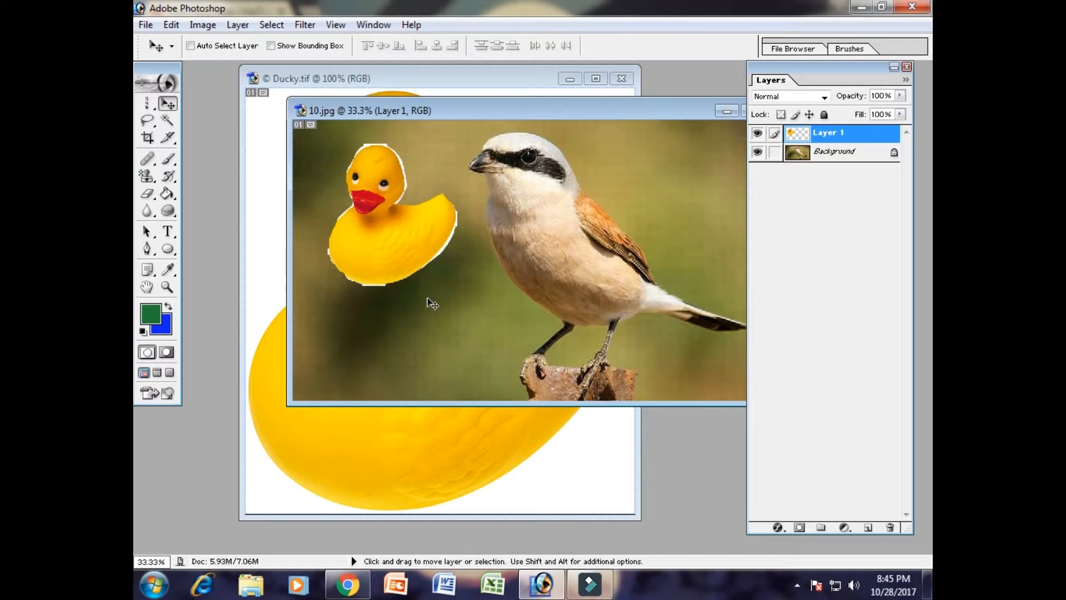
pyautogui.doubleClick(408, 109)
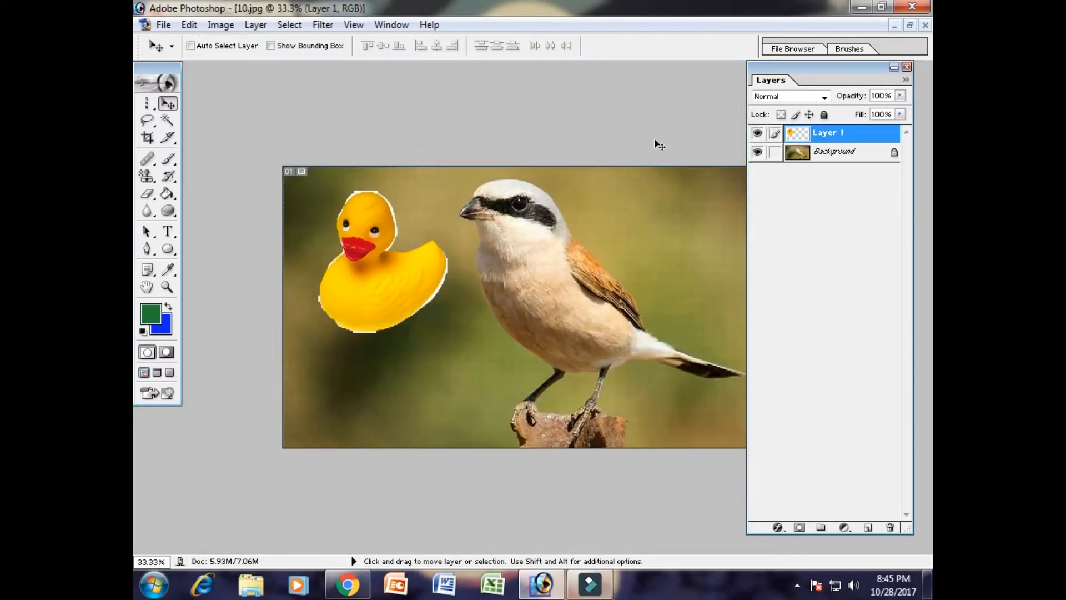
pyautogui.click(910, 25)
pyautogui.moveTo(469, 115); pyautogui.dragTo(355, 117)
pyautogui.click(757, 133)
pyautogui.click(757, 133)
pyautogui.click(757, 151)
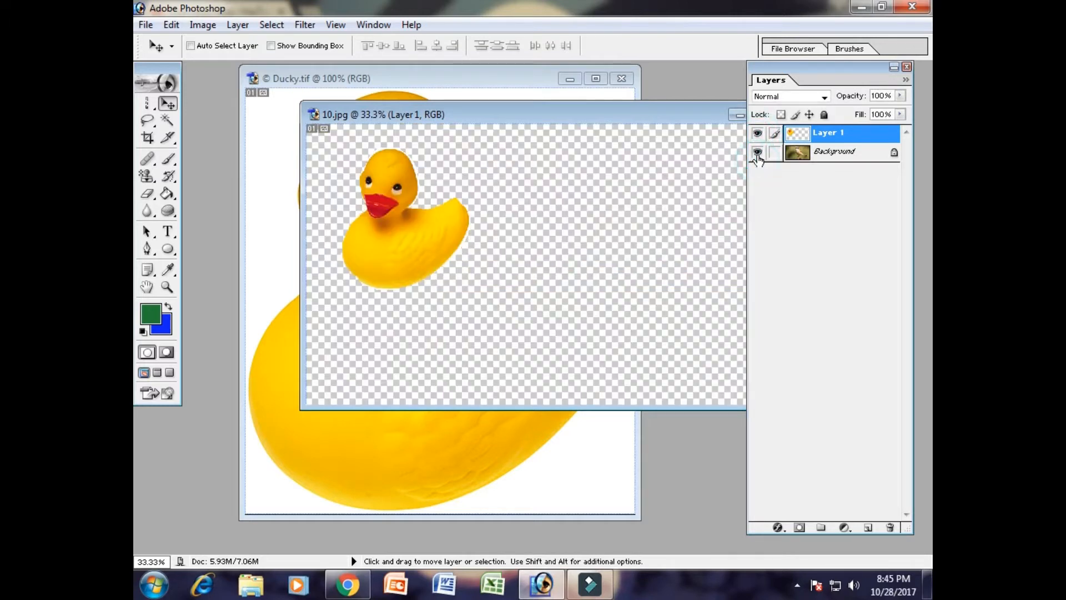
pyautogui.click(757, 153)
pyautogui.click(757, 134)
pyautogui.click(757, 133)
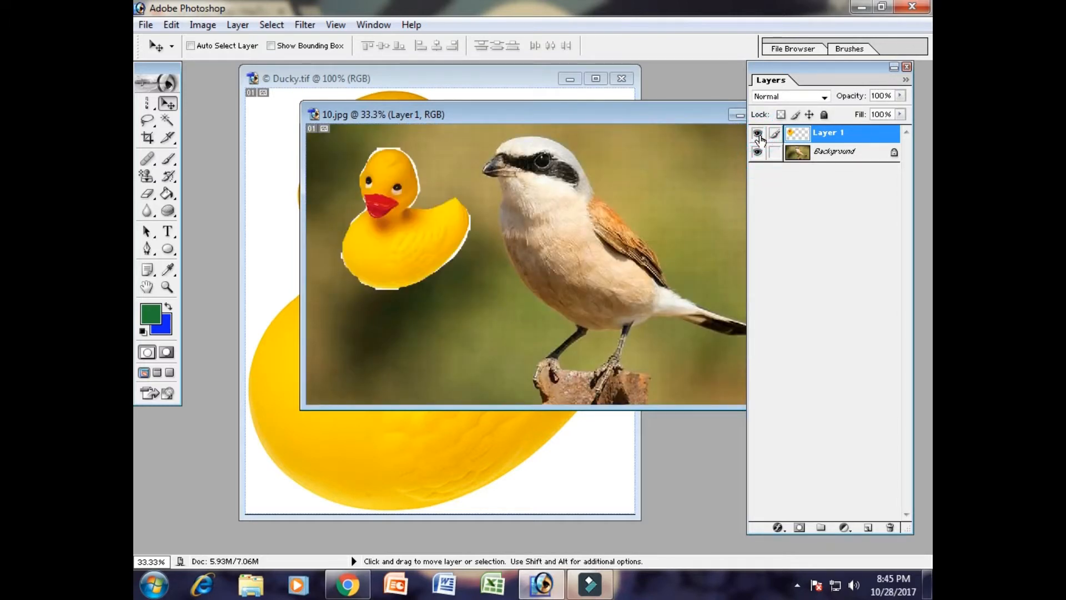
pyautogui.click(756, 134)
pyautogui.click(757, 133)
# - Move the 10.jpg window aside, bring the Ducky image forward and clear its selection
pyautogui.moveTo(444, 117); pyautogui.dragTo(713, 316)
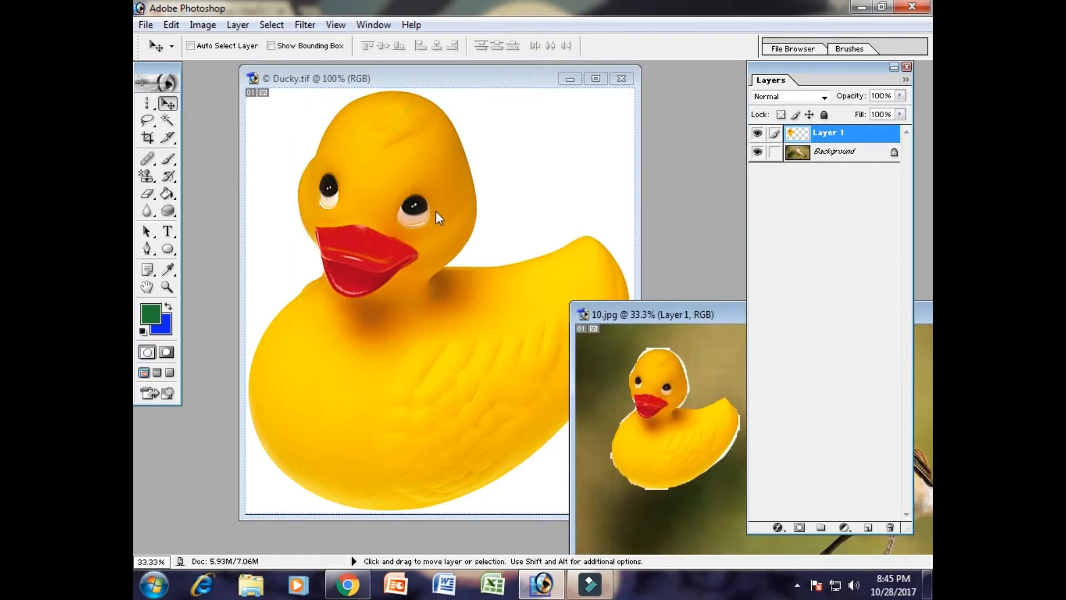
pyautogui.click(431, 209)
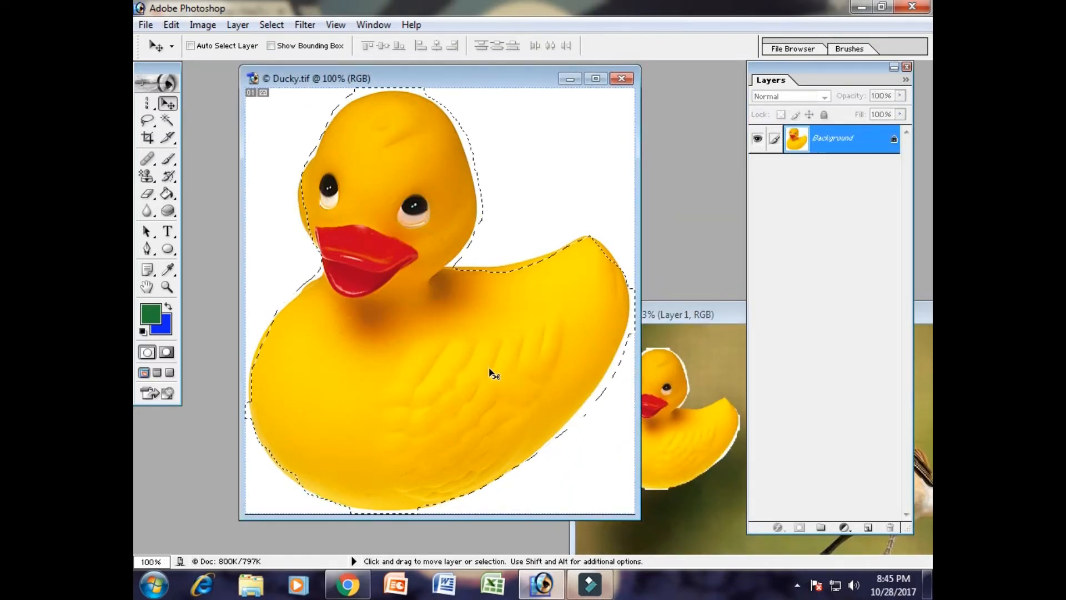
pyautogui.hotkey('ctrl', 'd')
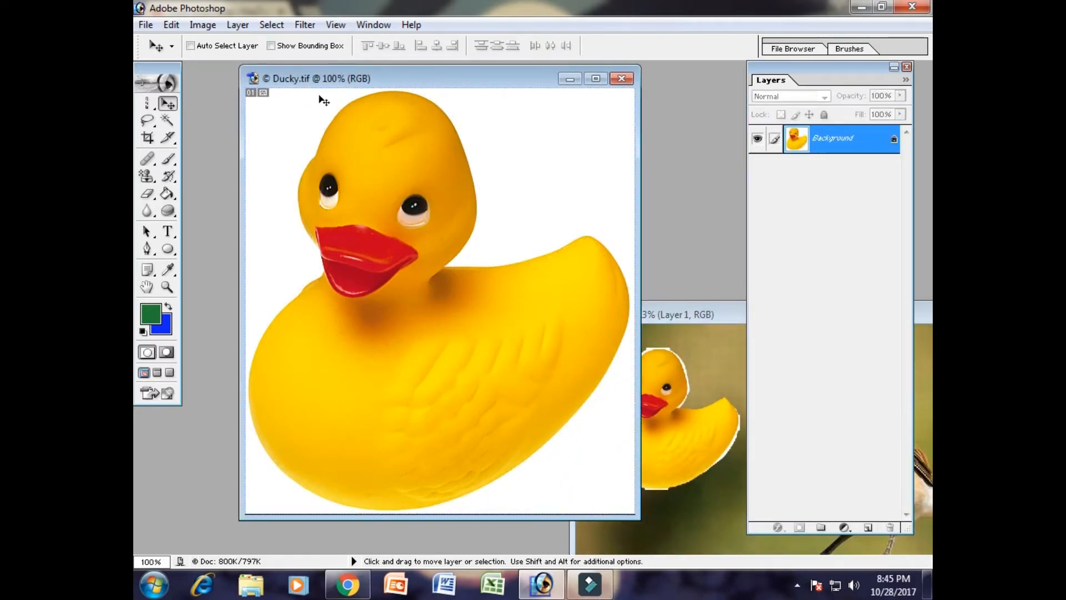
pyautogui.moveTo(370, 86); pyautogui.dragTo(349, 89)
# - Switch to the Polygonal Lasso Tool and maximize the Ducky image at 200% zoom around the duck's head and breast
pyautogui.click(148, 121)
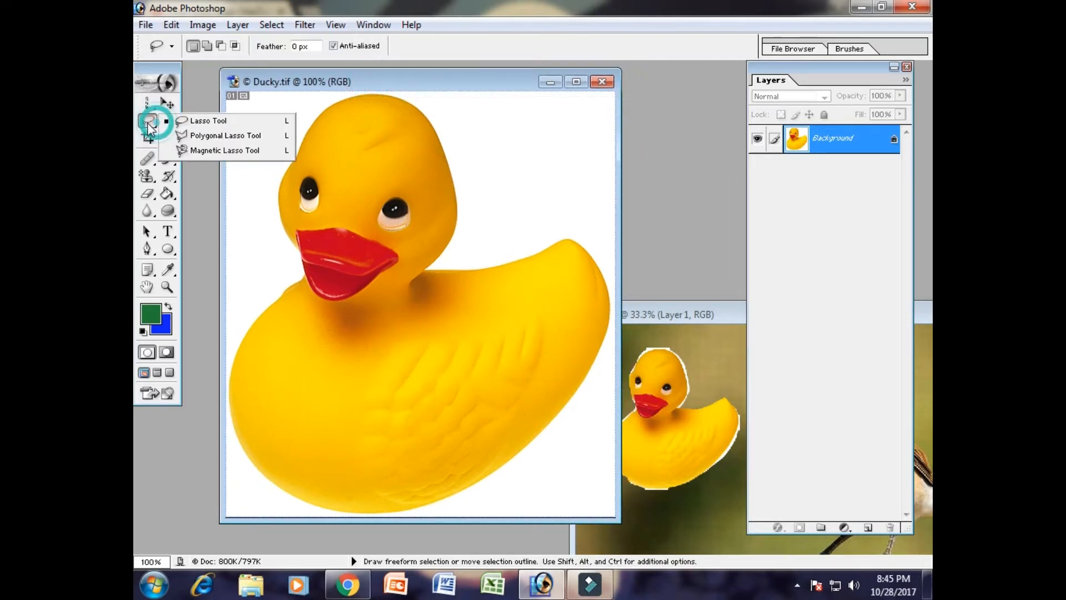
pyautogui.click(225, 136)
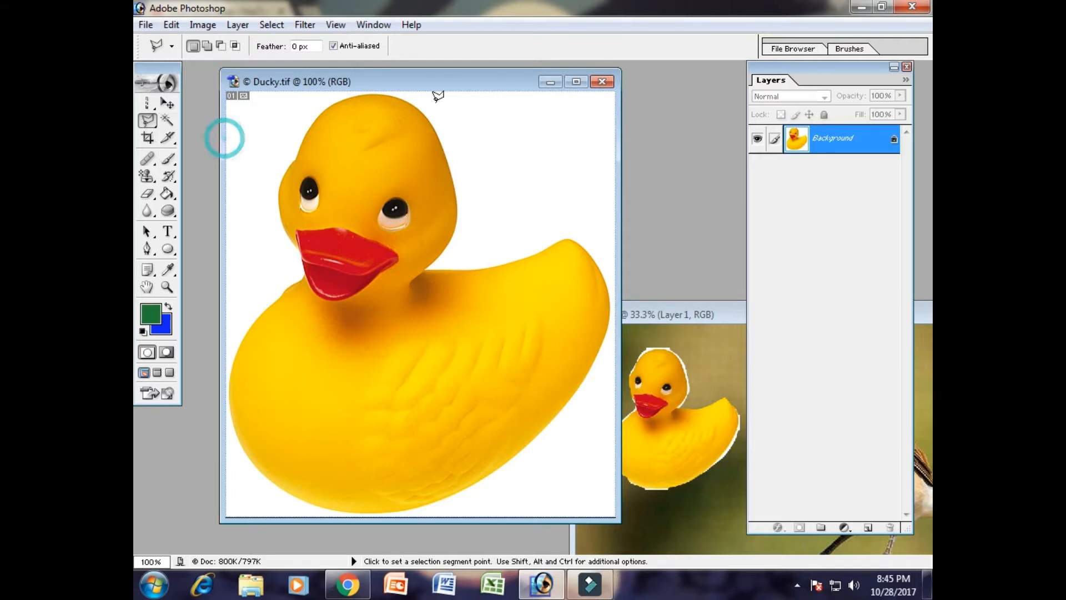
pyautogui.click(576, 82)
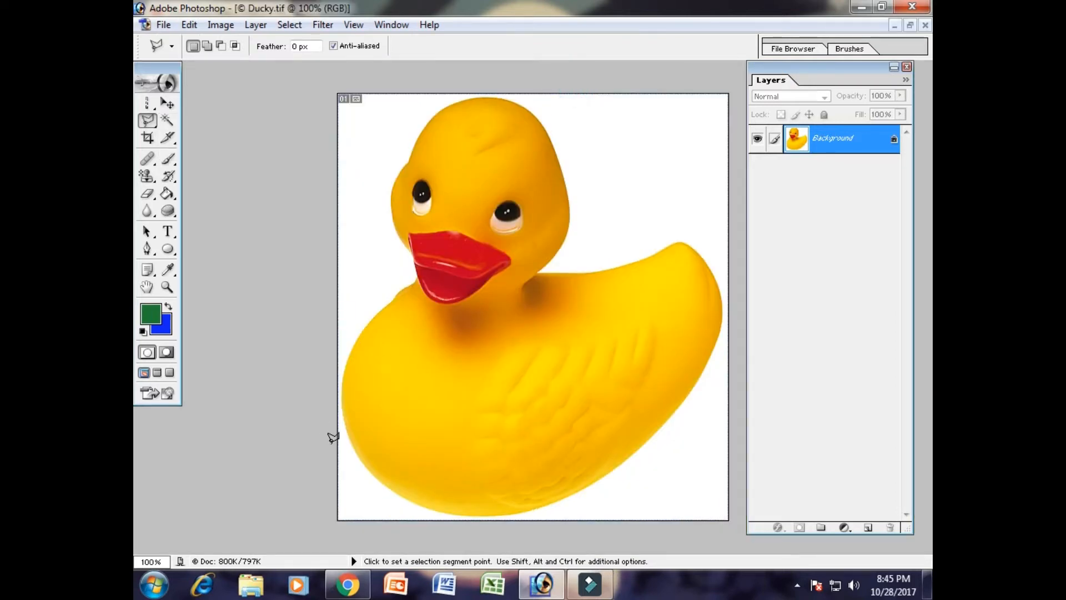
pyautogui.press('ctrl')
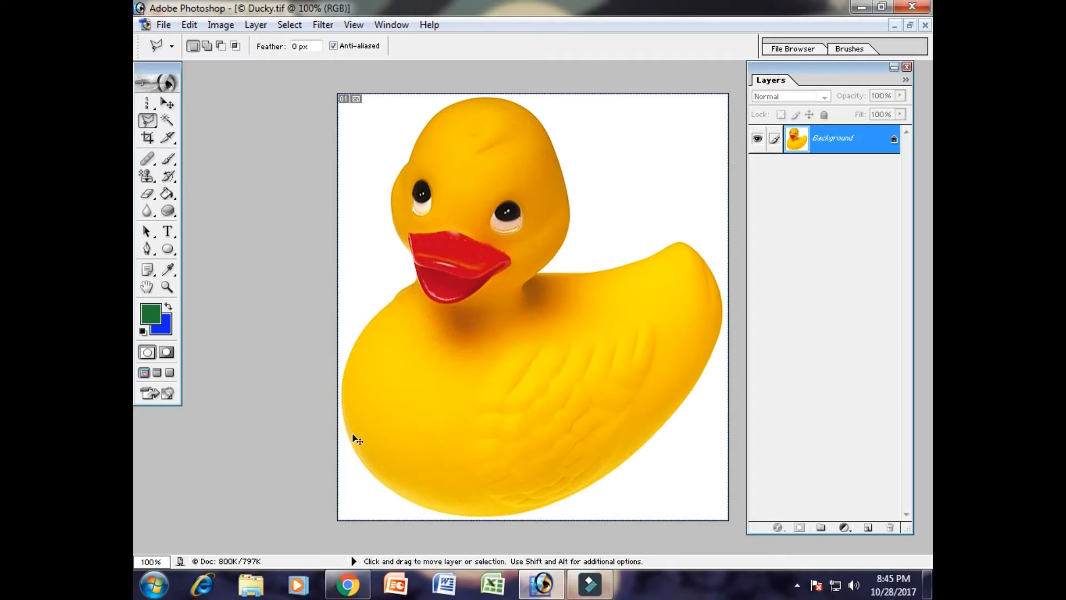
pyautogui.hotkey('ctrl', '+')
pyautogui.press('space')
pyautogui.moveTo(344, 417)
pyautogui.mouseDown()
pyautogui.moveTo(496, 265)
pyautogui.moveTo(488, 395)
pyautogui.mouseUp()
pyautogui.moveTo(195, 423); pyautogui.dragTo(185, 516)
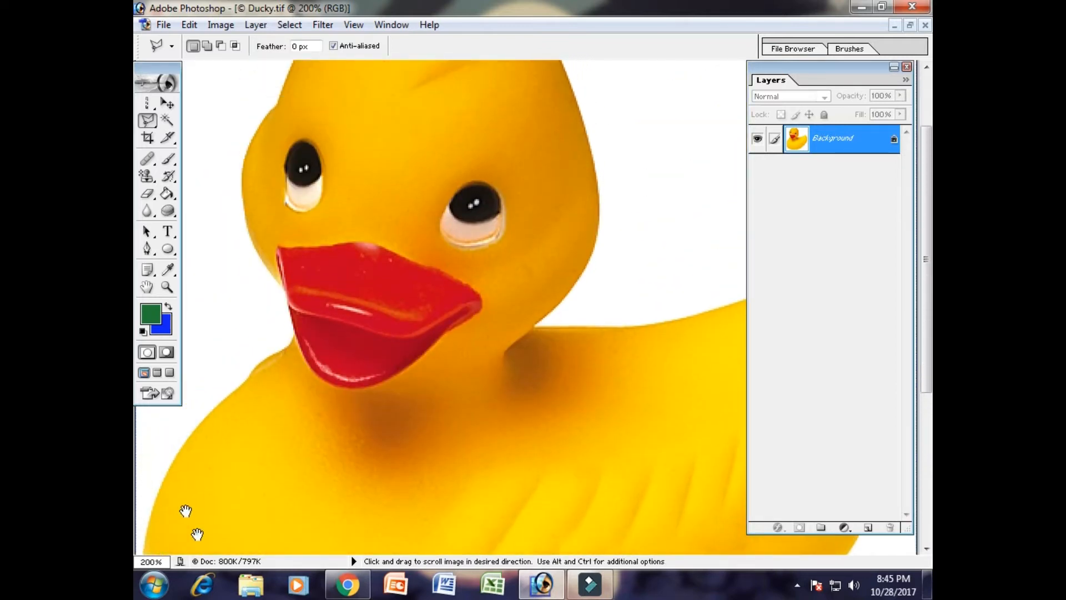
pyautogui.click(171, 461)
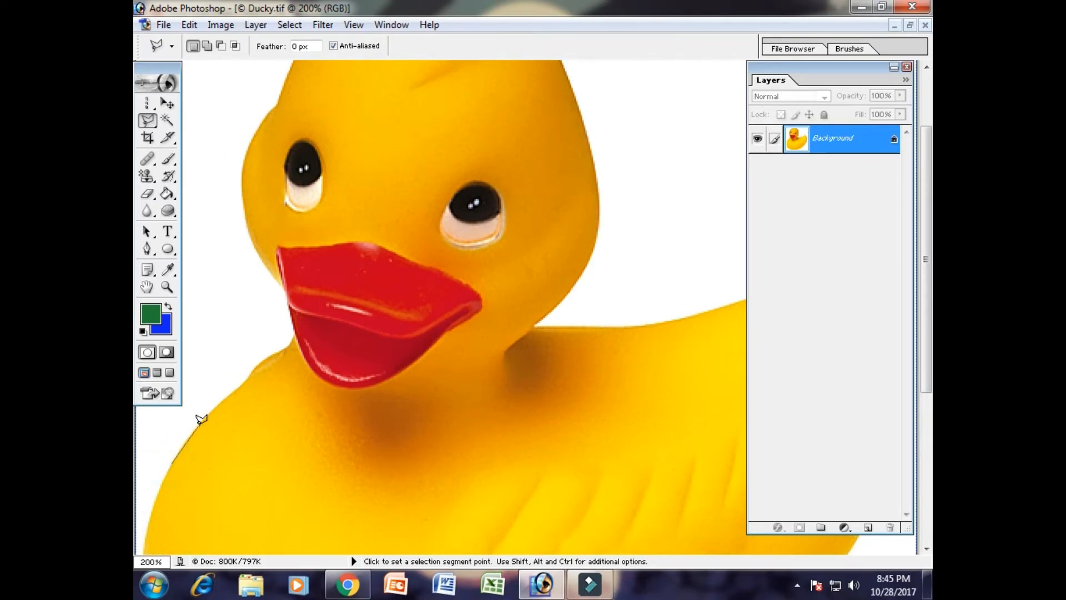
pyautogui.doubleClick(200, 418)
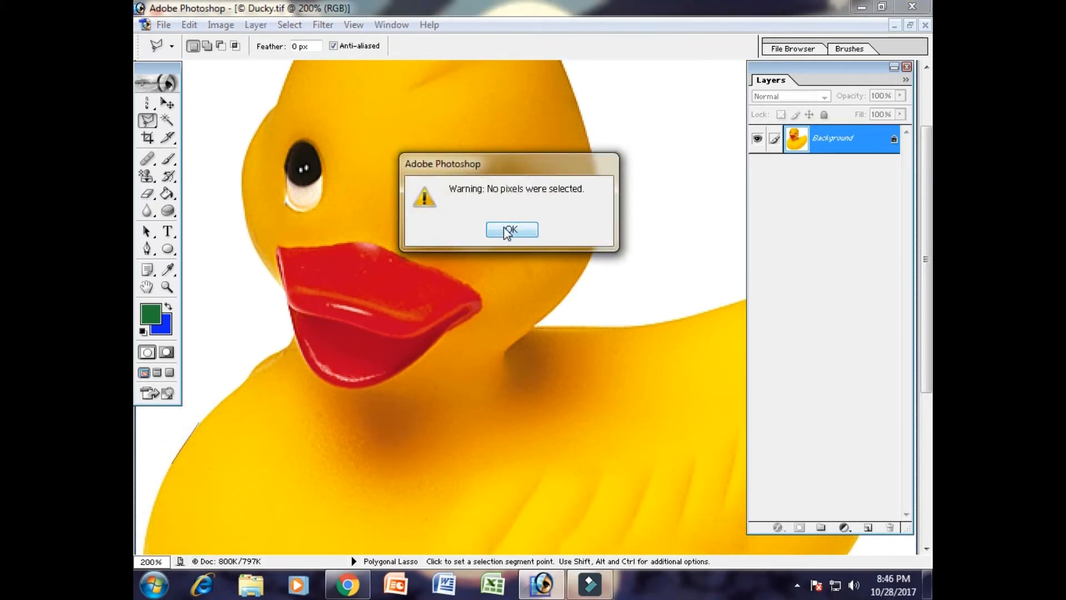
pyautogui.click(508, 230)
# - Trace the duck's edge with polygonal lasso segments from the breast, past the beak and up the side of the head
pyautogui.click(212, 409)
pyautogui.click(270, 355)
pyautogui.click(290, 341)
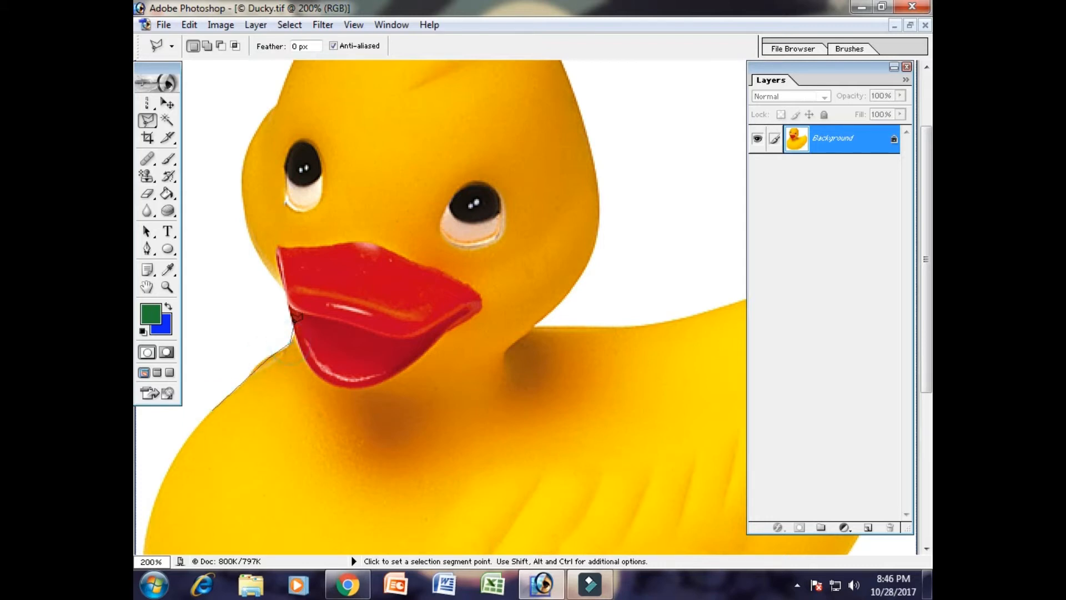
pyautogui.click(287, 301)
pyautogui.click(245, 227)
pyautogui.click(243, 149)
pyautogui.click(280, 87)
pyautogui.hotkey('ctrl', '-')
pyautogui.hotkey('ctrl', '-')
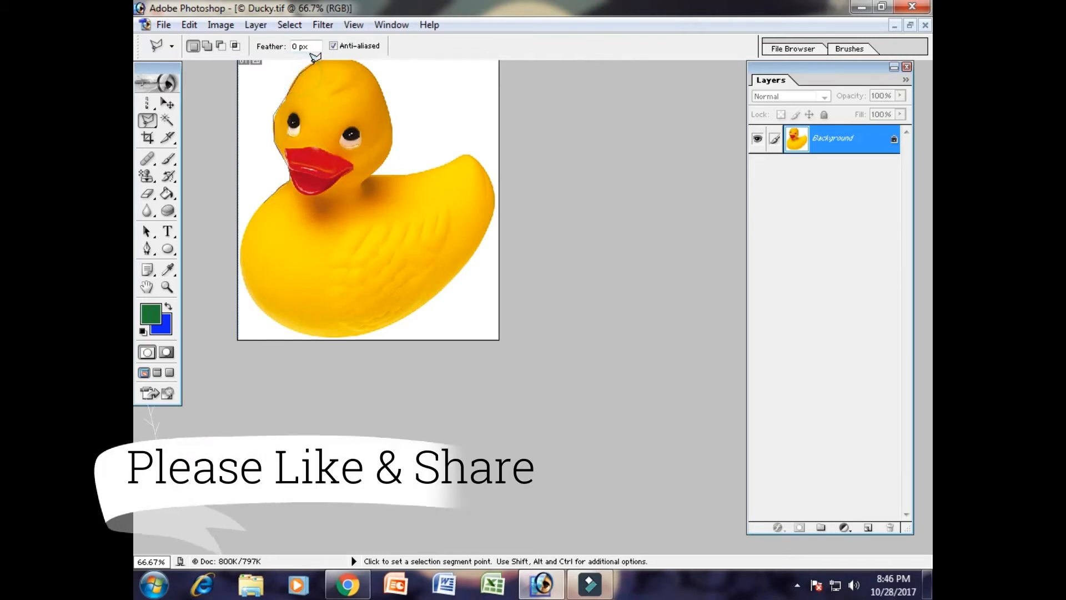
# - Continue the polygonal lasso outline over the crown and down the back of the duck's head to the neck
pyautogui.click(313, 63)
pyautogui.click(345, 61)
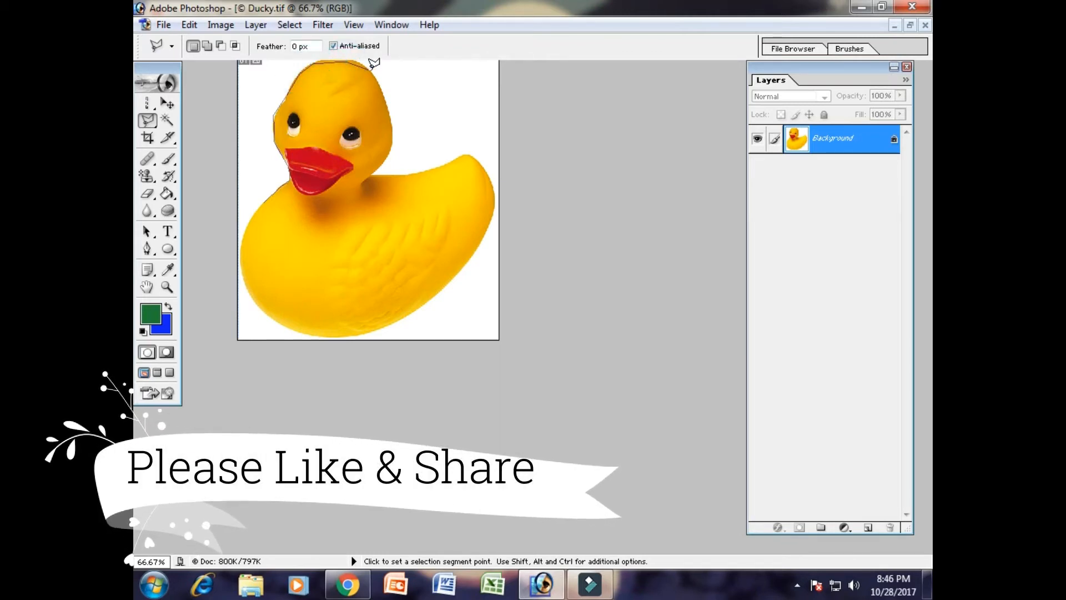
pyautogui.click(368, 63)
pyautogui.click(384, 92)
pyautogui.click(394, 119)
pyautogui.click(392, 148)
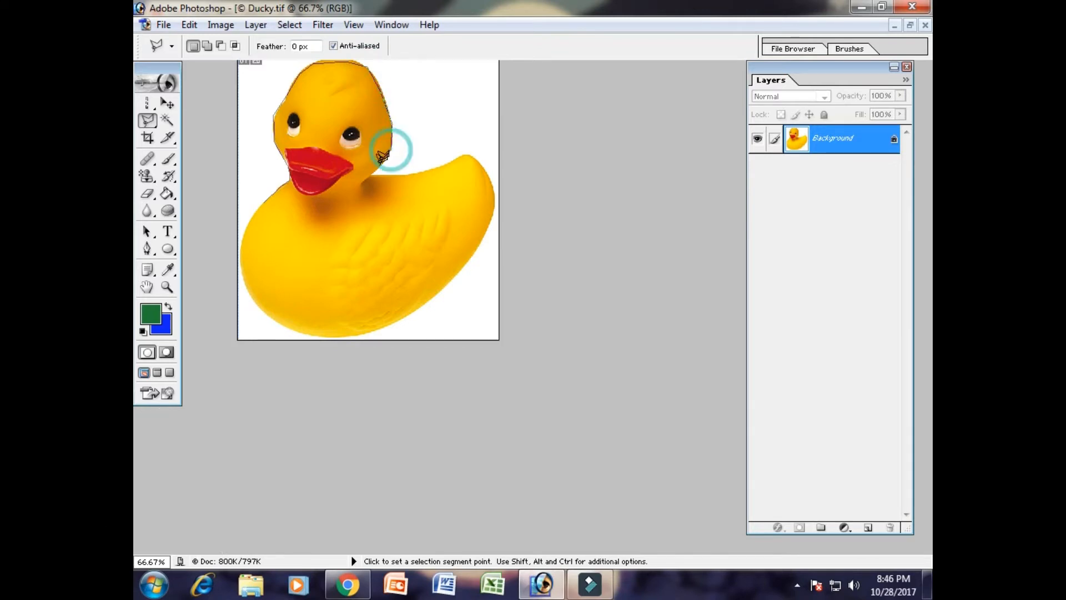
pyautogui.click(377, 162)
# - Extend the polygonal lasso outline along the duck's back and around the tip of its tail
pyautogui.click(389, 176)
pyautogui.click(418, 174)
pyautogui.click(447, 161)
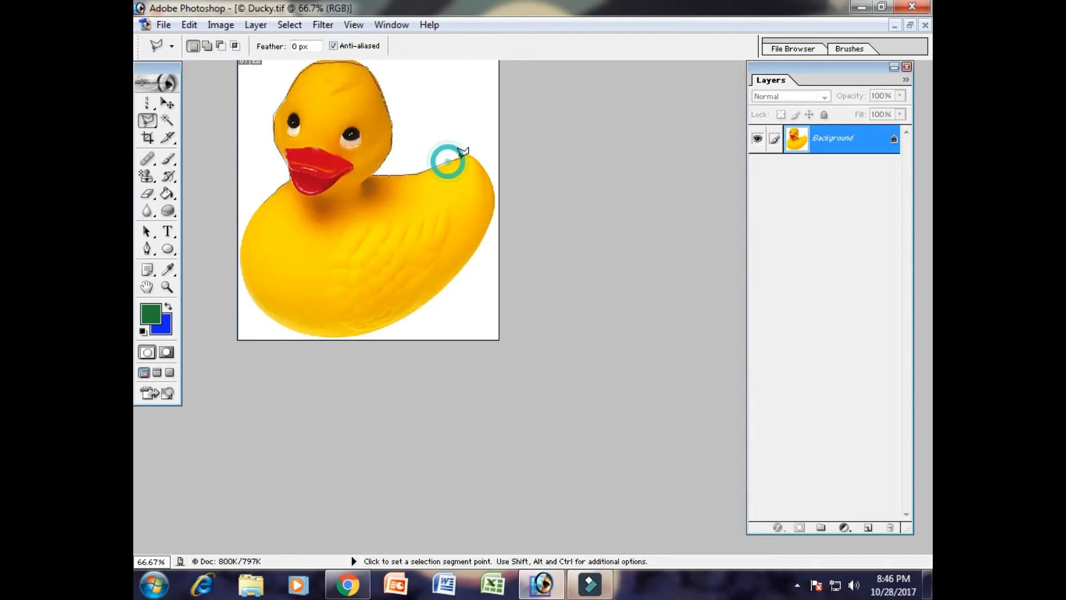
pyautogui.click(466, 154)
pyautogui.click(484, 167)
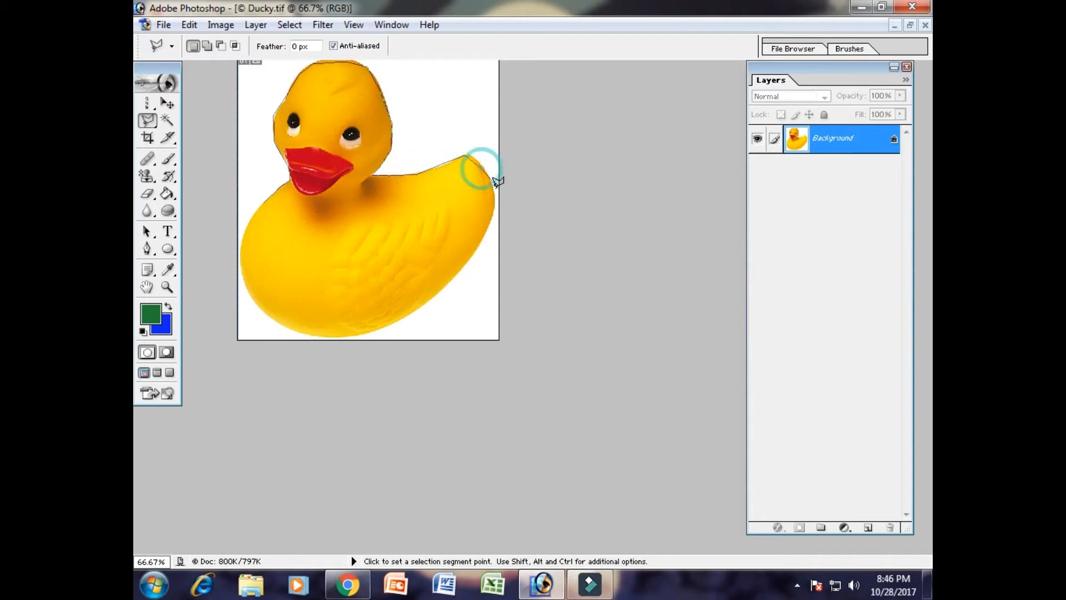
pyautogui.click(497, 192)
# - Trace the duck's rear, underside and front with polygonal segments and close the outline into a selection
pyautogui.click(484, 237)
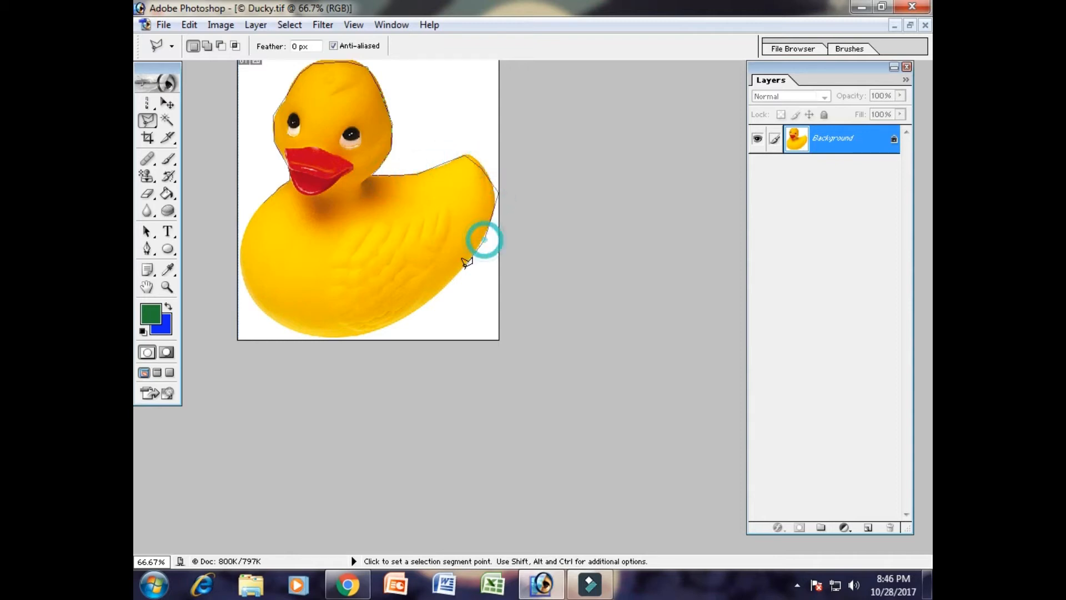
pyautogui.click(447, 286)
pyautogui.click(400, 317)
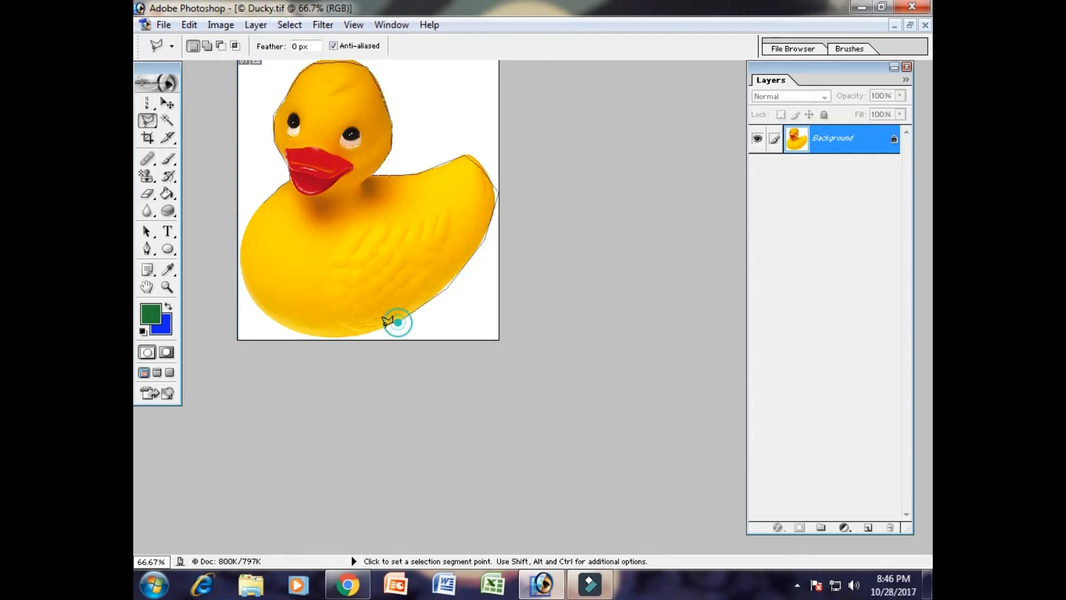
pyautogui.click(337, 334)
pyautogui.click(274, 326)
pyautogui.click(247, 280)
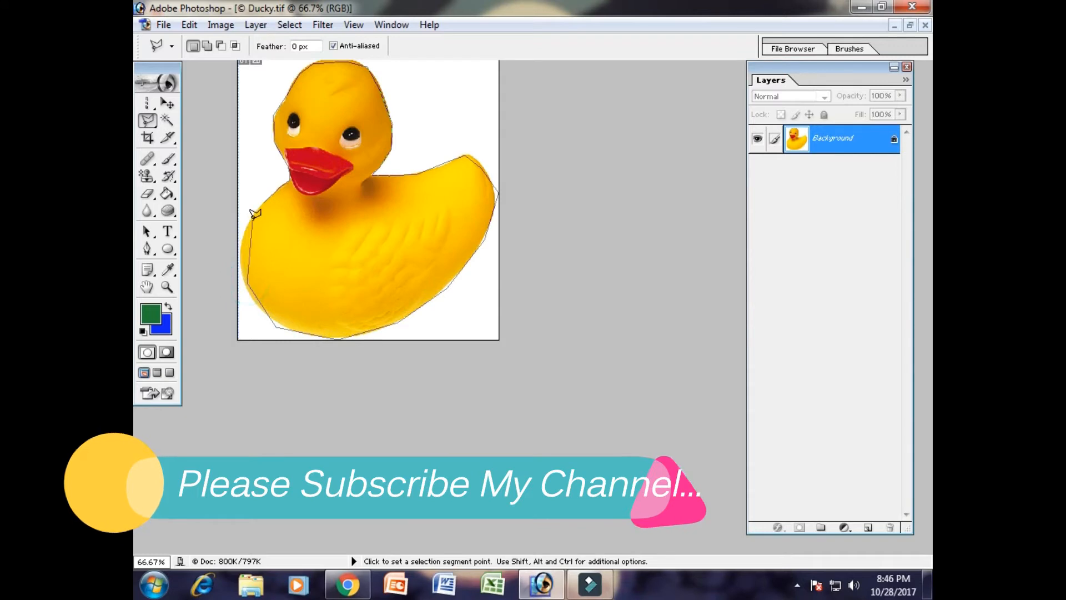
pyautogui.click(252, 215)
pyautogui.click(262, 198)
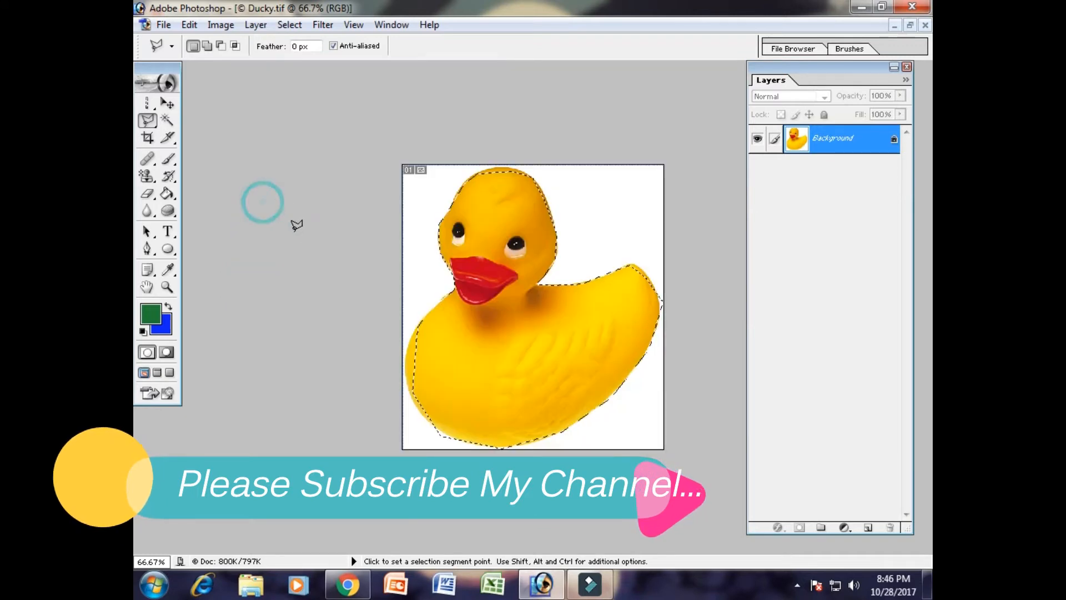
# - Restore the Ducky window, place 10.jpg beside it and copy the selected duck into 10.jpg below the first duck, beside the bird's feet
pyautogui.click(910, 25)
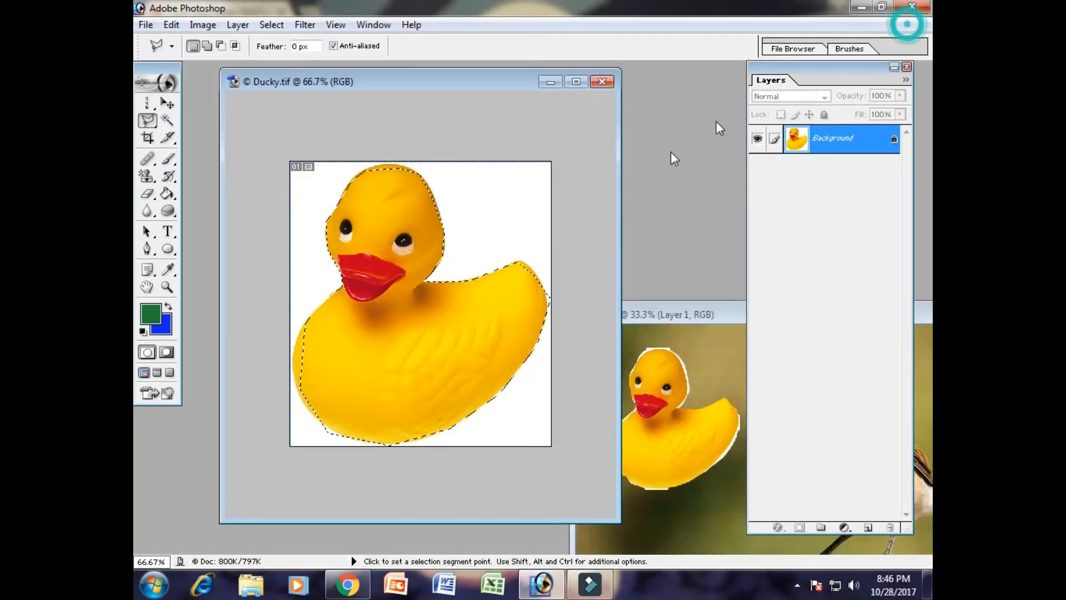
pyautogui.moveTo(675, 314); pyautogui.dragTo(581, 64)
pyautogui.click(166, 104)
pyautogui.moveTo(435, 361); pyautogui.dragTo(678, 302)
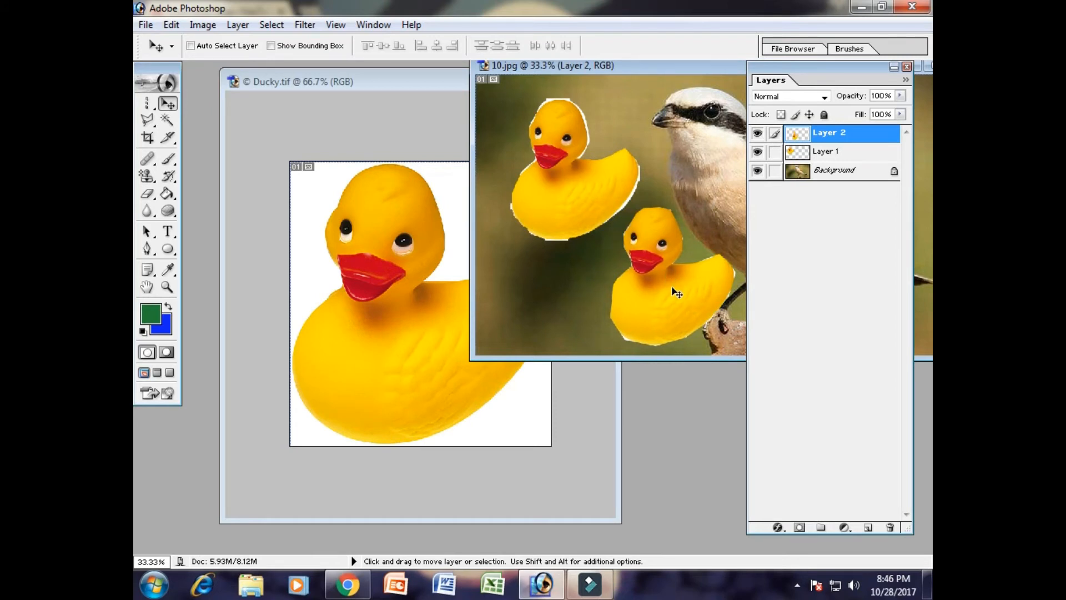
# - Clear the selection in the Ducky image and select the whole duck by tracing its outline with the Magnetic Lasso Tool
pyautogui.click(468, 281)
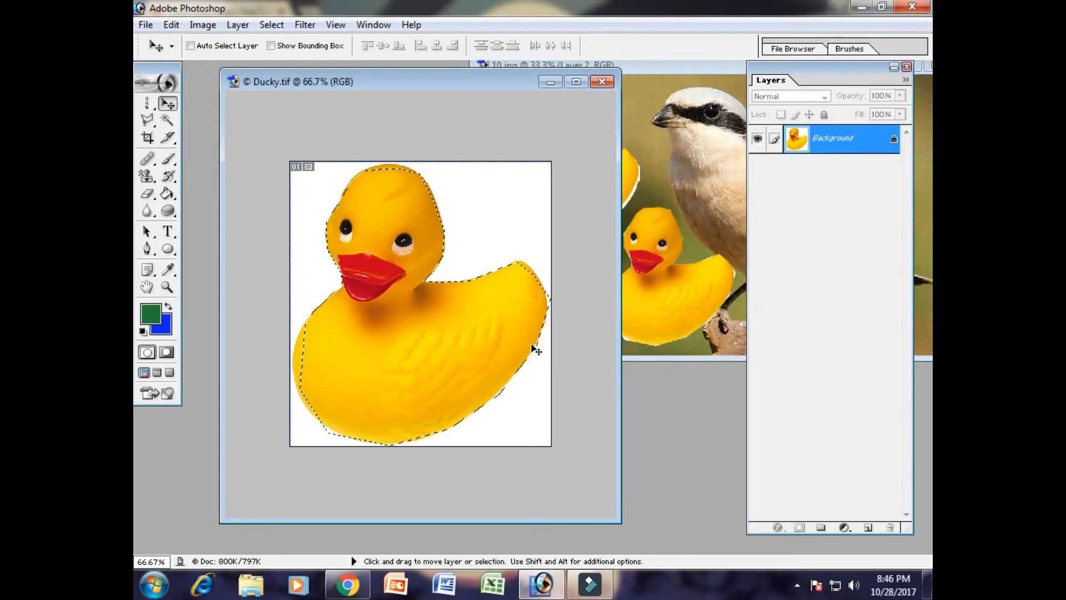
pyautogui.moveTo(147, 120); pyautogui.dragTo(221, 157)
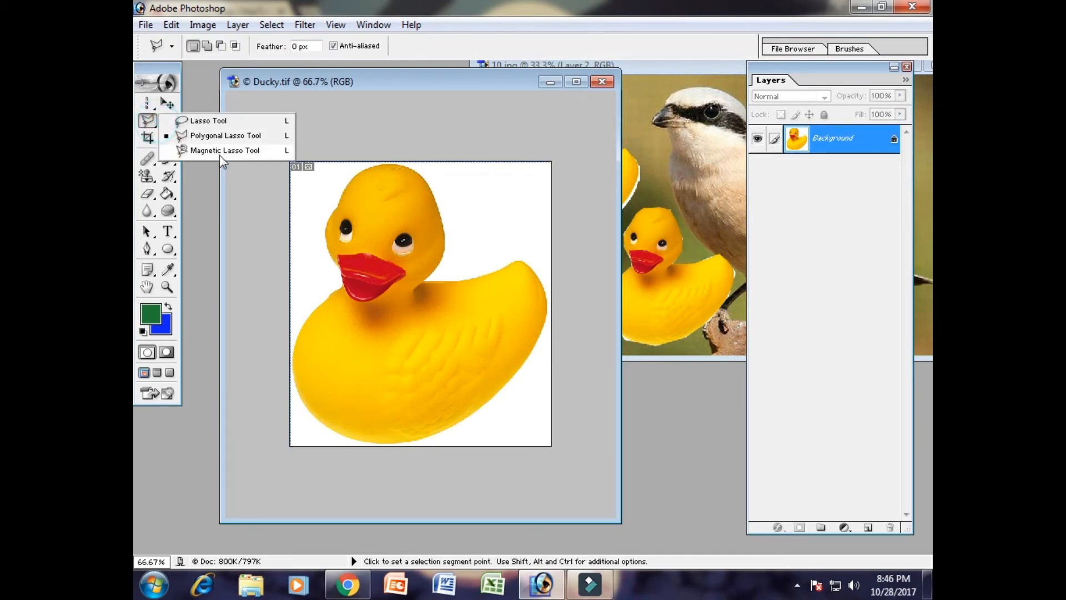
pyautogui.moveTo(221, 154); pyautogui.dragTo(225, 153)
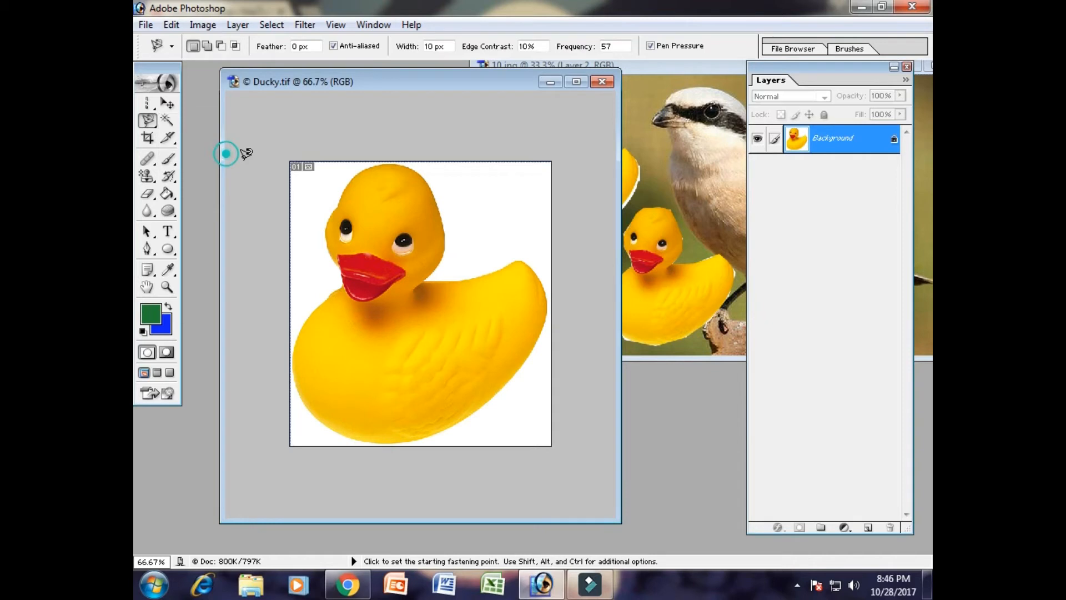
pyautogui.click(322, 426)
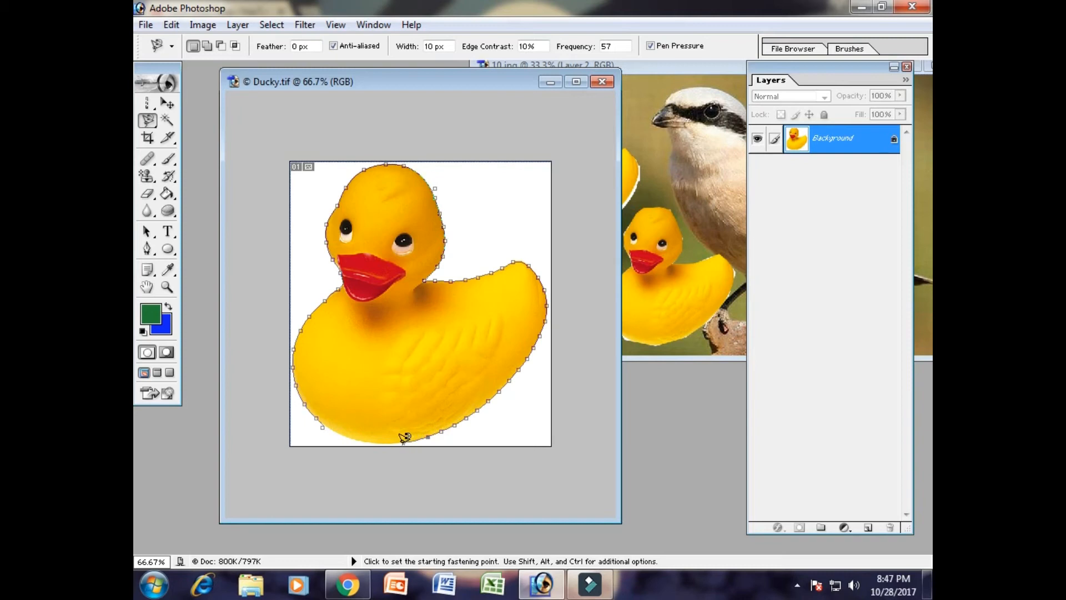
pyautogui.click(351, 440)
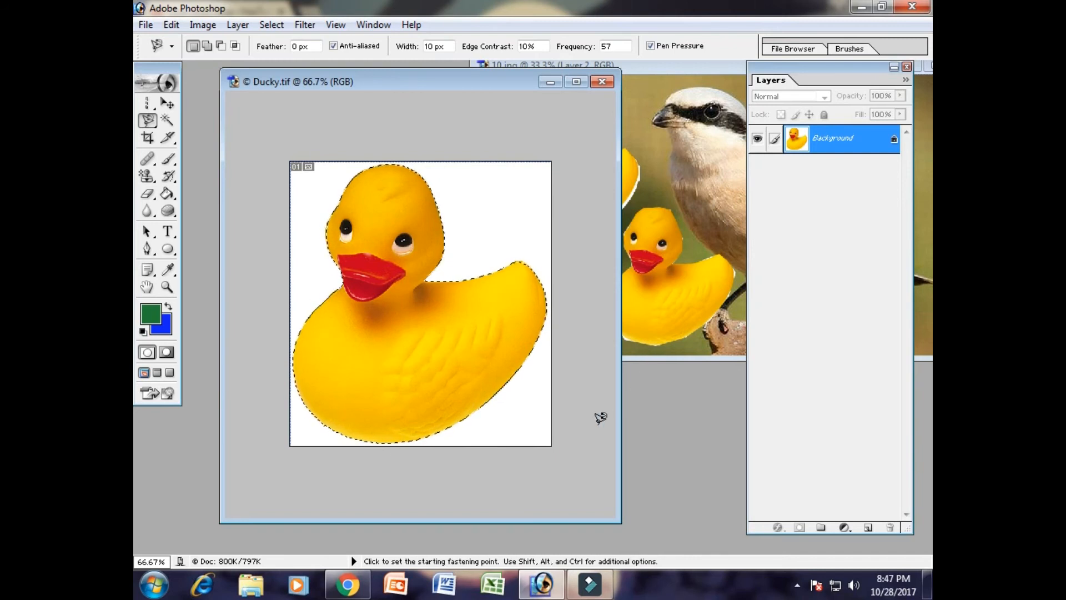
# - Cut the selected duck and paste it into 10.jpg, placing it in the empty area behind the bird, above its tail
pyautogui.press('Delete')
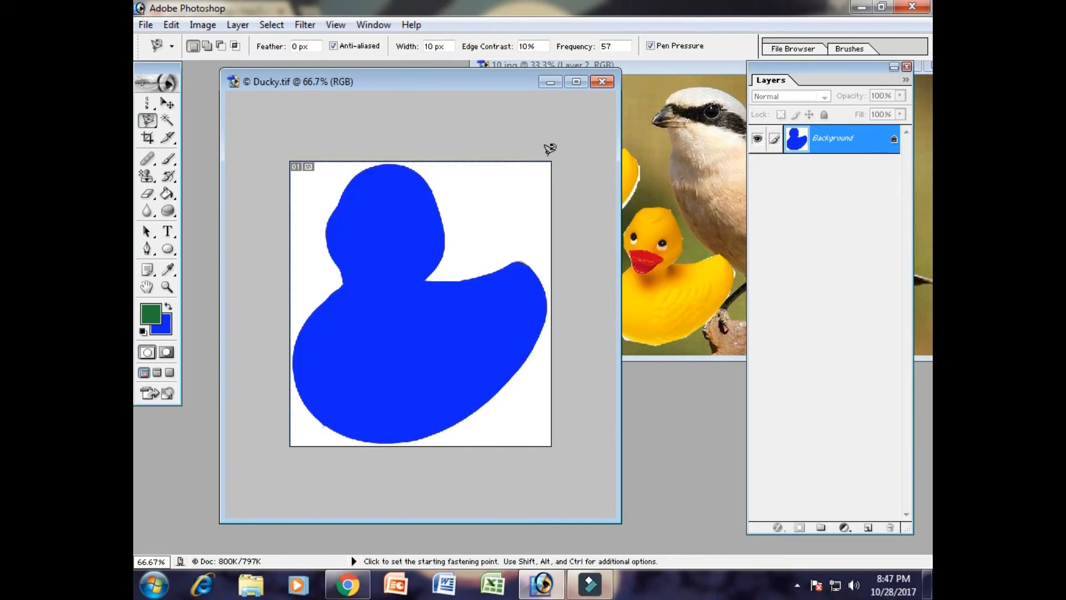
pyautogui.click(689, 76)
pyautogui.moveTo(691, 70); pyautogui.dragTo(388, 97)
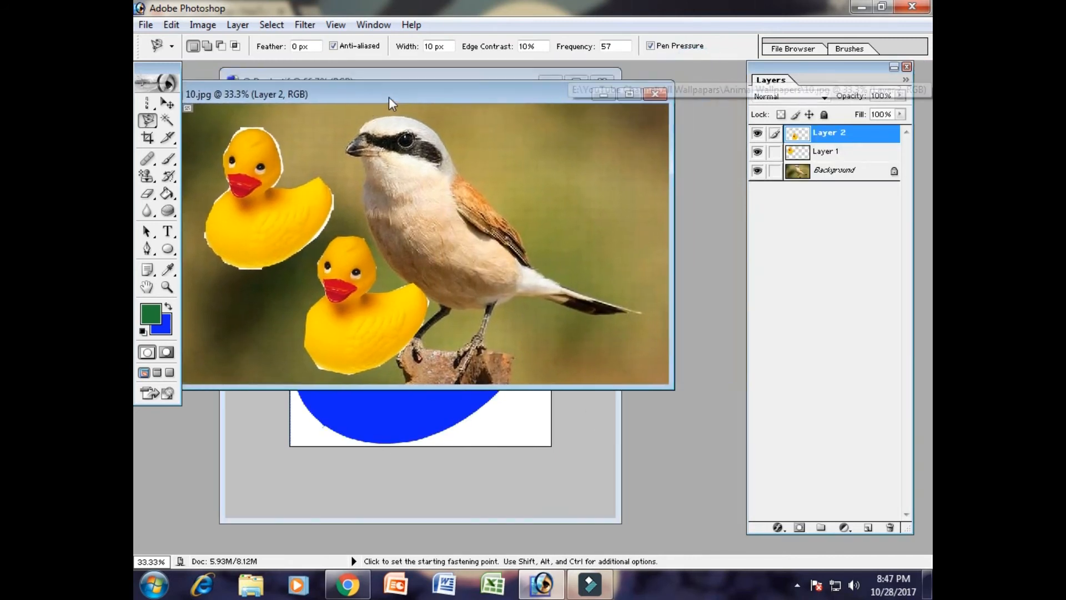
pyautogui.hotkey('ctrl', 'v')
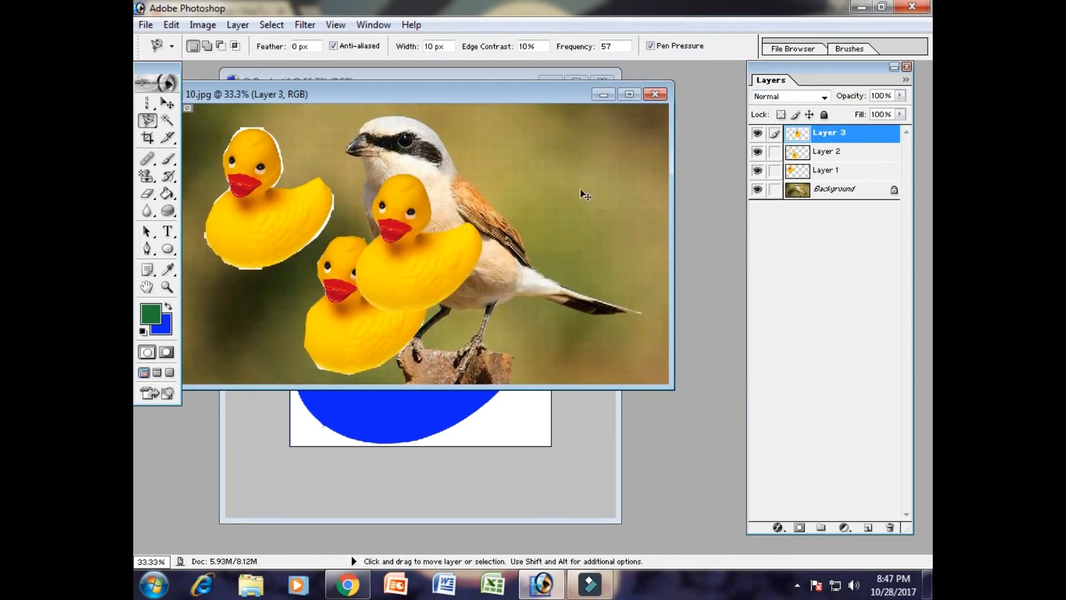
pyautogui.click(167, 103)
pyautogui.moveTo(421, 251); pyautogui.dragTo(591, 190)
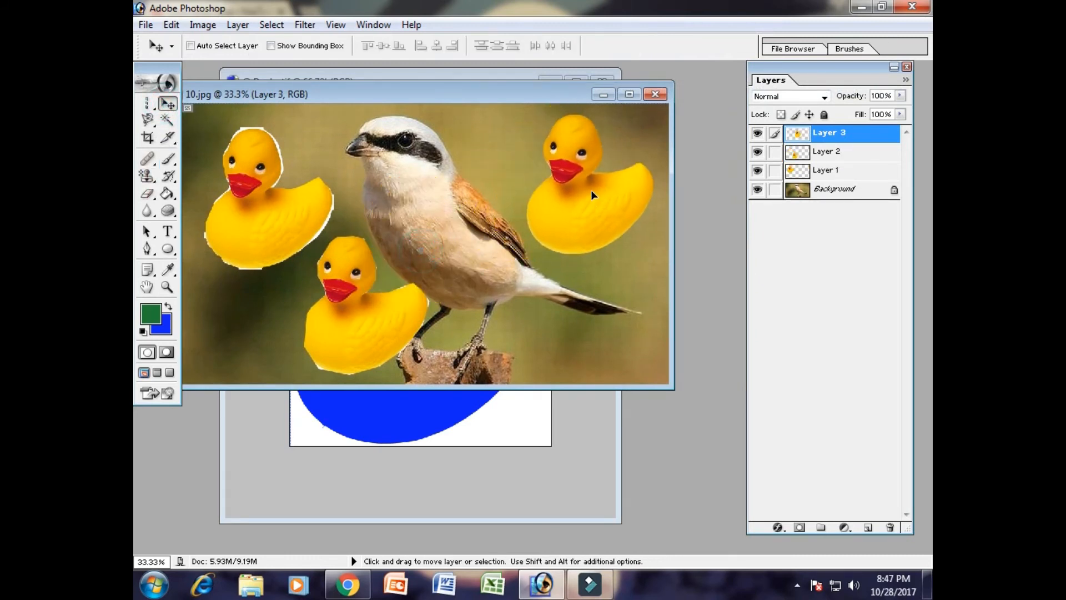
# - Create a new white RGB image using the 1920 x 1080 HDTV 1080i preset size
pyautogui.click(146, 25)
pyautogui.click(161, 40)
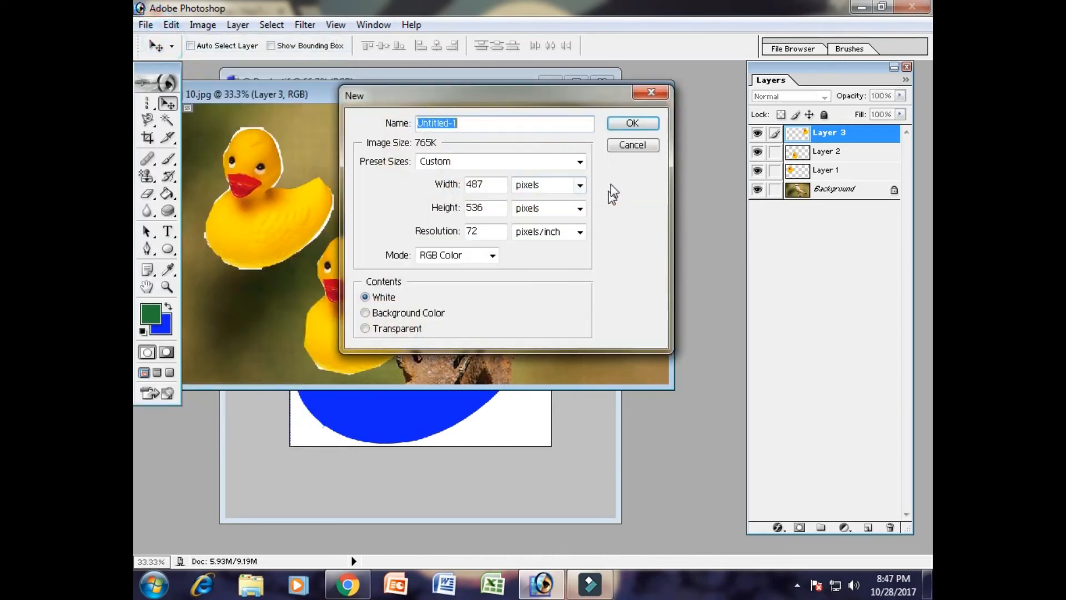
pyautogui.click(546, 161)
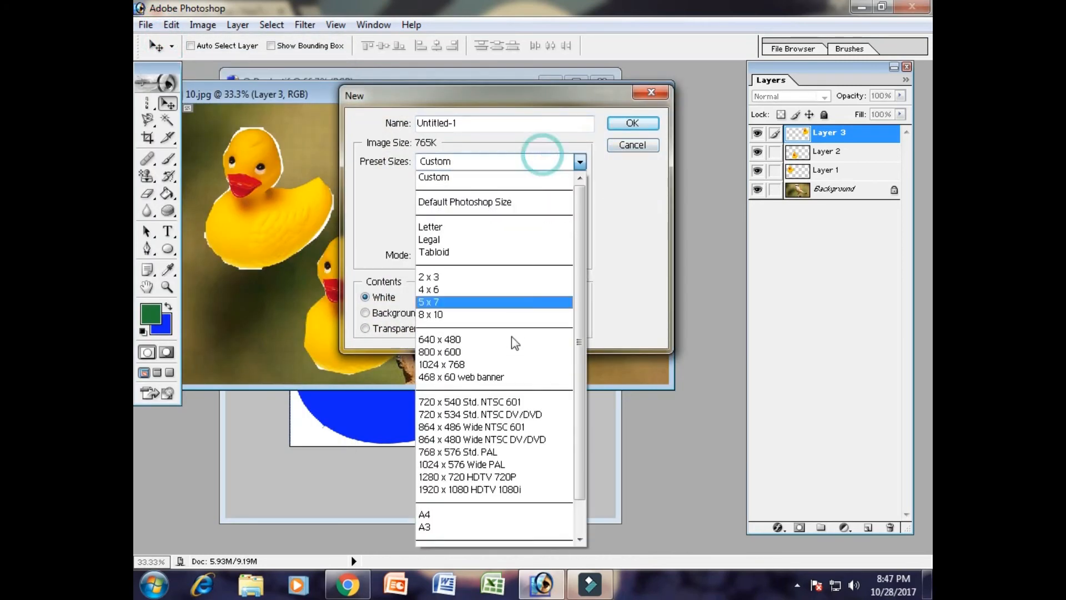
pyautogui.click(508, 382)
pyautogui.click(453, 161)
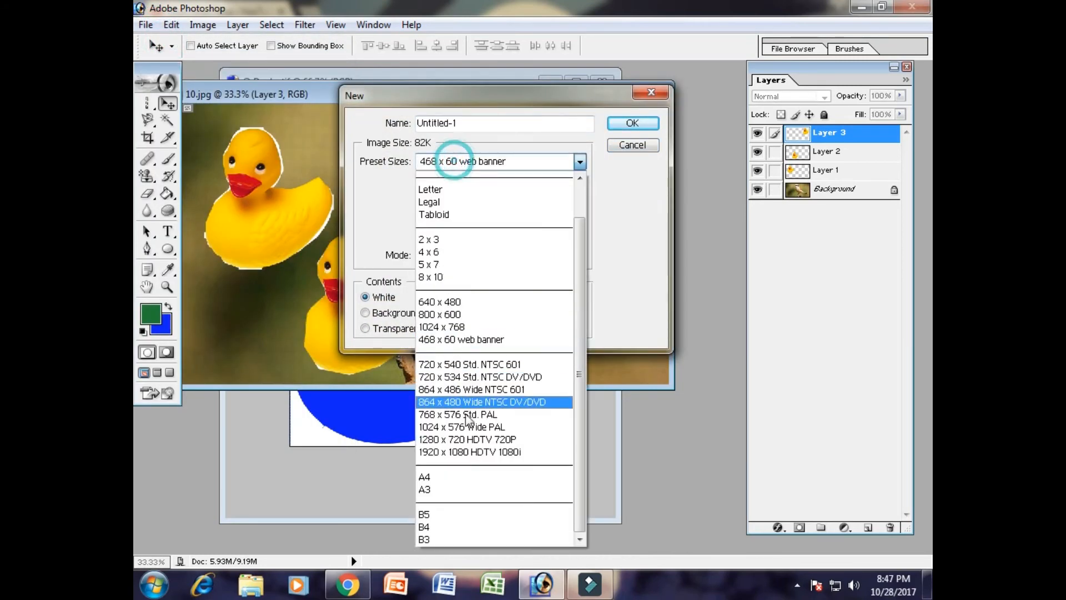
pyautogui.click(470, 452)
pyautogui.click(632, 123)
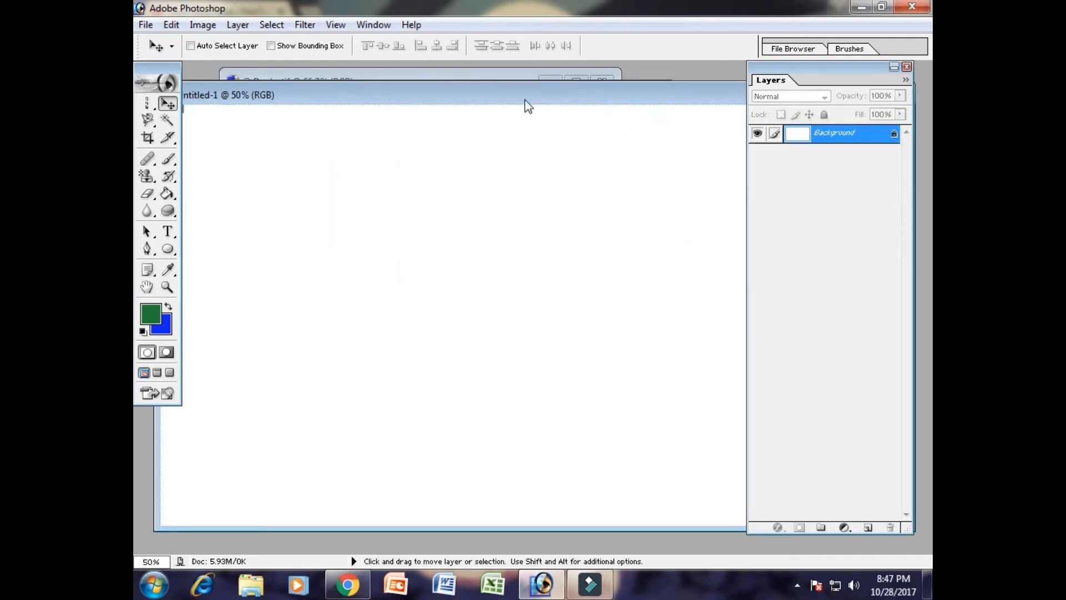
# - Rearrange the Ducky, 10.jpg and Untitled-1 windows, and bring the blank Untitled-1 image to the front
pyautogui.moveTo(520, 99); pyautogui.dragTo(666, 288)
pyautogui.click(543, 191)
pyautogui.moveTo(332, 86); pyautogui.dragTo(281, 382)
pyautogui.click(370, 193)
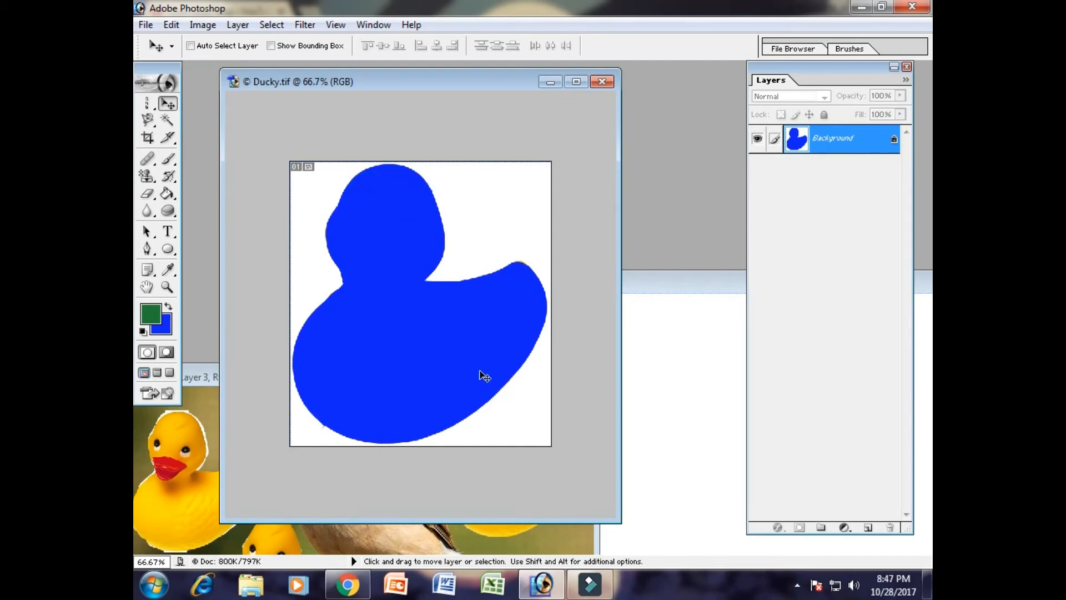
pyautogui.click(635, 300)
pyautogui.click(201, 473)
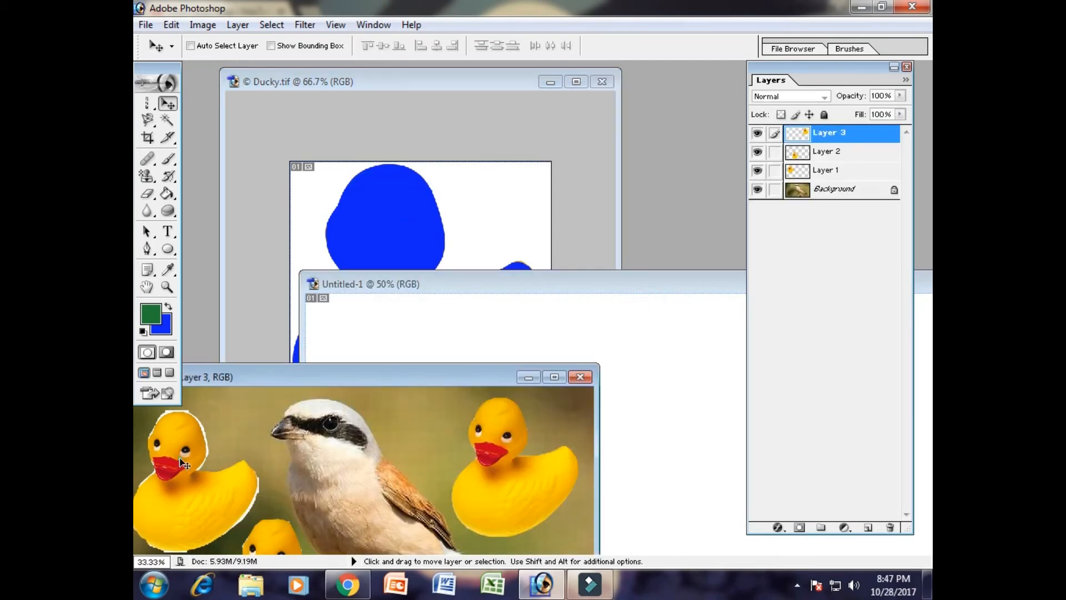
pyautogui.moveTo(336, 380); pyautogui.dragTo(379, 134)
pyautogui.moveTo(686, 287); pyautogui.dragTo(575, 96)
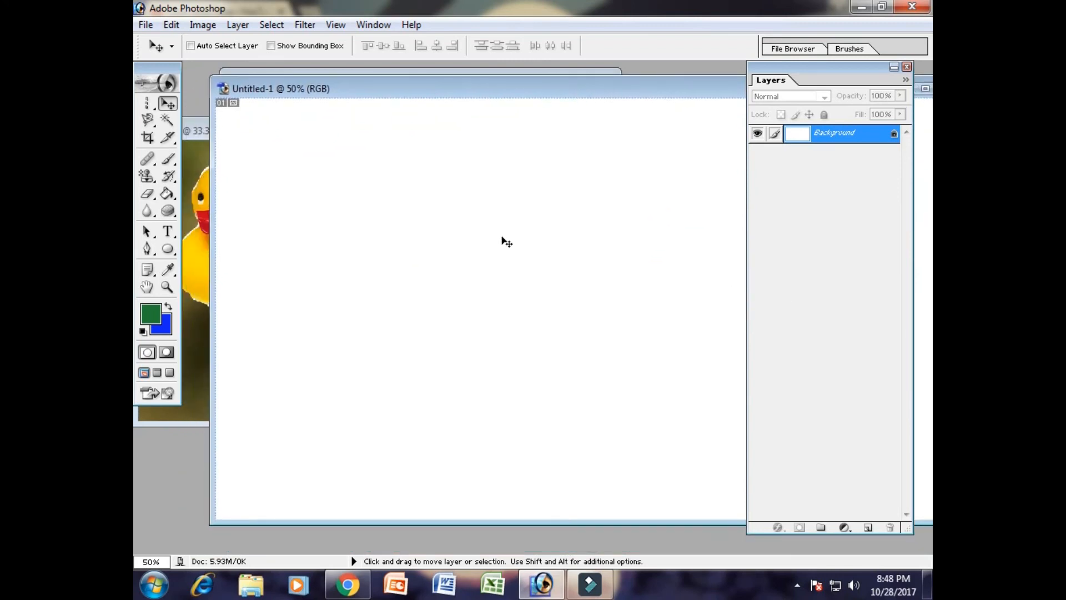
# - Paste the cut duck twice into Untitled-1 and place the two copies side by side
pyautogui.hotkey('ctrl', 'v')
pyautogui.moveTo(582, 327); pyautogui.dragTo(329, 240)
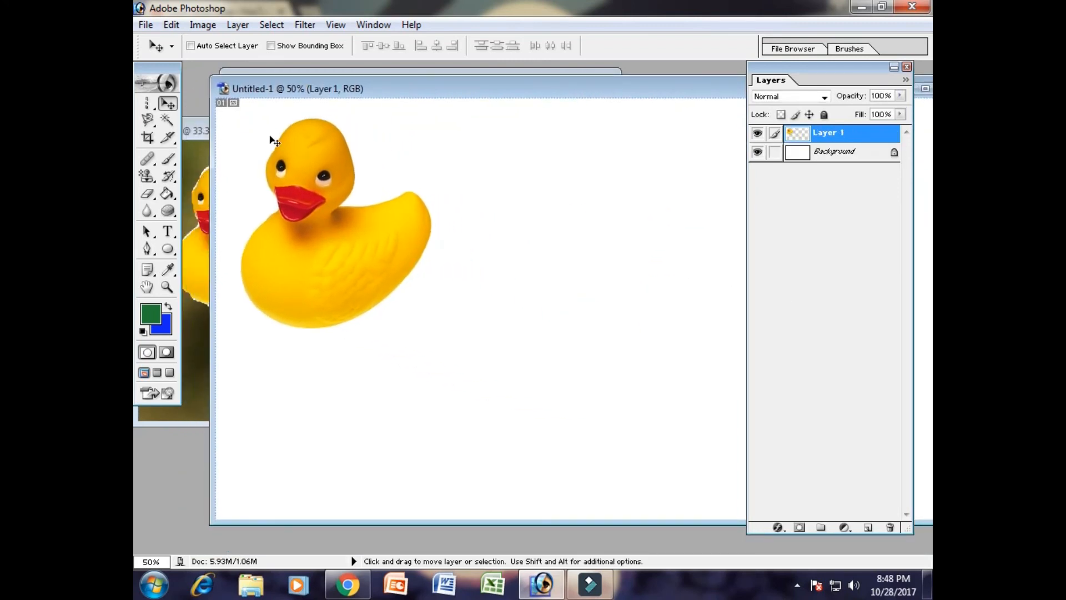
pyautogui.click(171, 24)
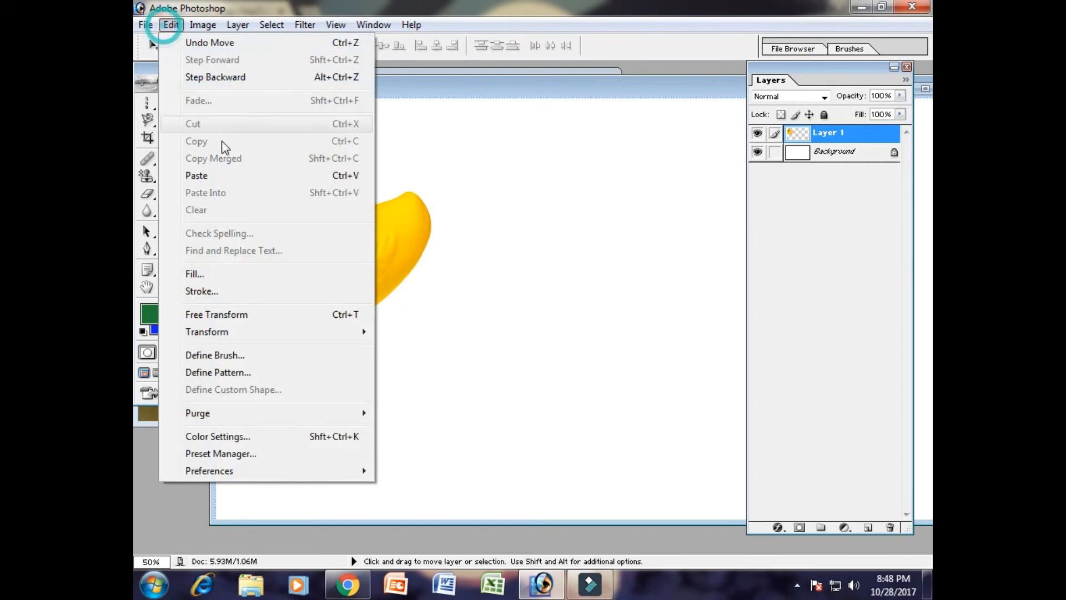
pyautogui.click(199, 179)
pyautogui.moveTo(576, 332); pyautogui.dragTo(551, 253)
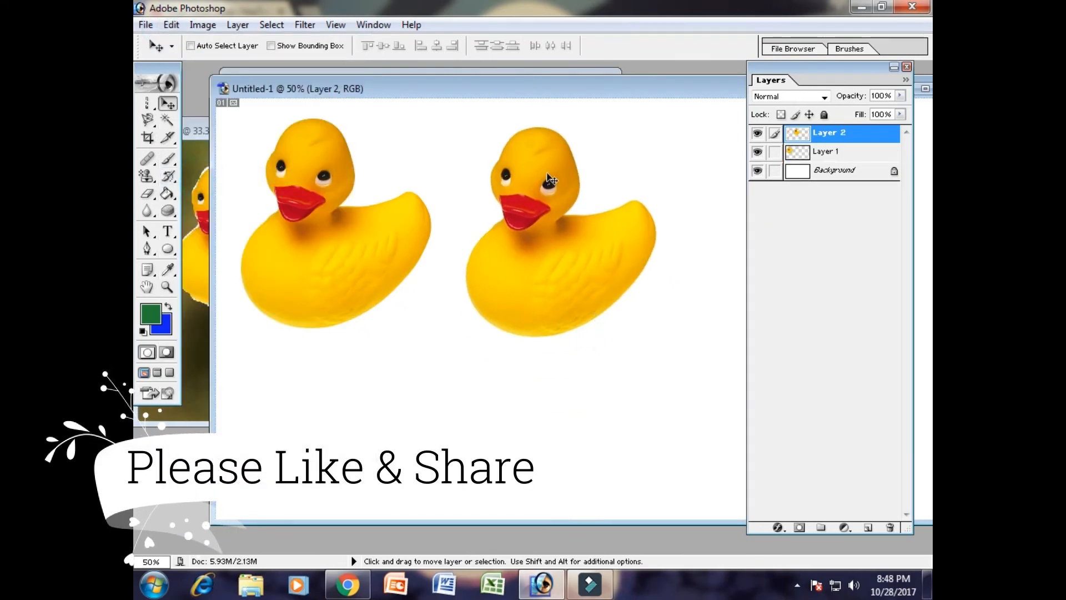
# - Reposition the Untitled-1 window and shift the Layer 2 duck down and away from the first duck
pyautogui.moveTo(316, 97); pyautogui.dragTo(459, 195)
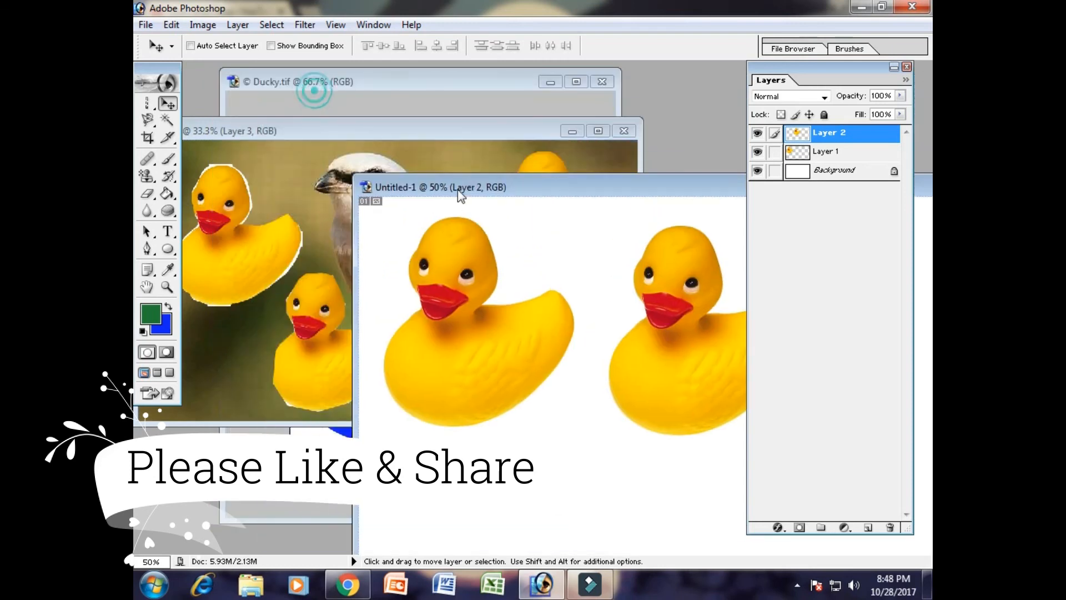
pyautogui.moveTo(505, 191); pyautogui.dragTo(397, 139)
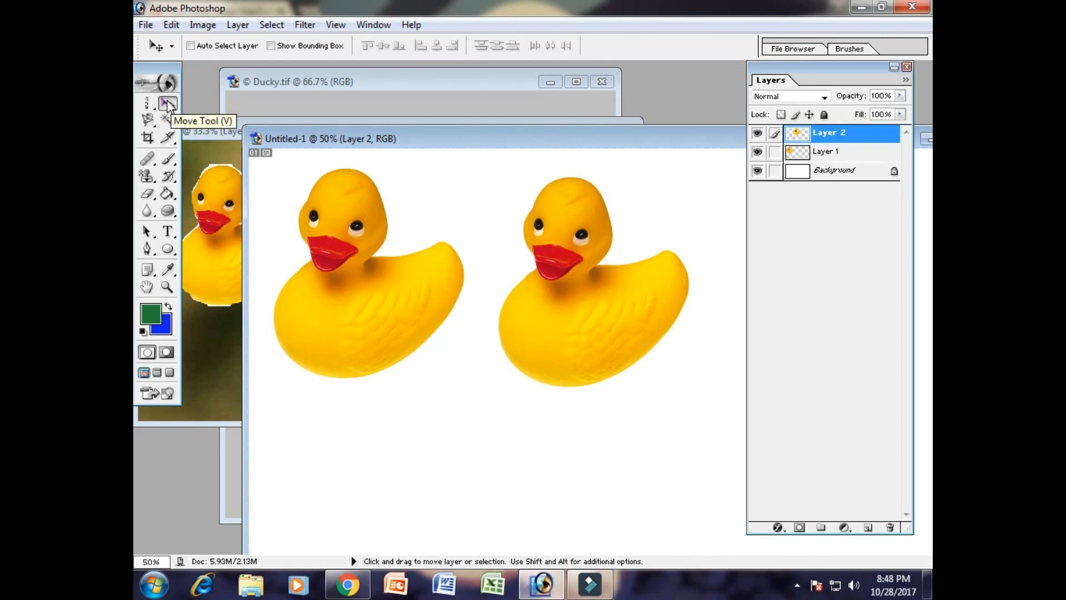
pyautogui.moveTo(612, 339); pyautogui.dragTo(669, 373)
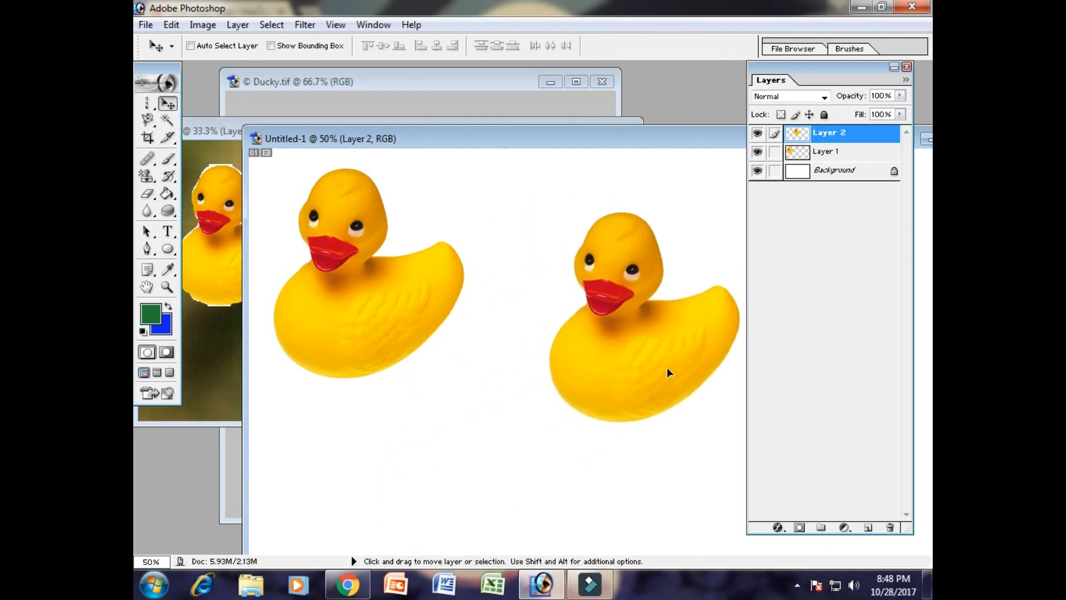
# - Draw a rectangular marquee on each duck's body, keeping the one on the second duck, and switch to the Magnetic Lasso Tool
pyautogui.moveTo(147, 103); pyautogui.dragTo(209, 103)
pyautogui.moveTo(350, 283); pyautogui.dragTo(419, 328)
pyautogui.moveTo(596, 334); pyautogui.dragTo(662, 390)
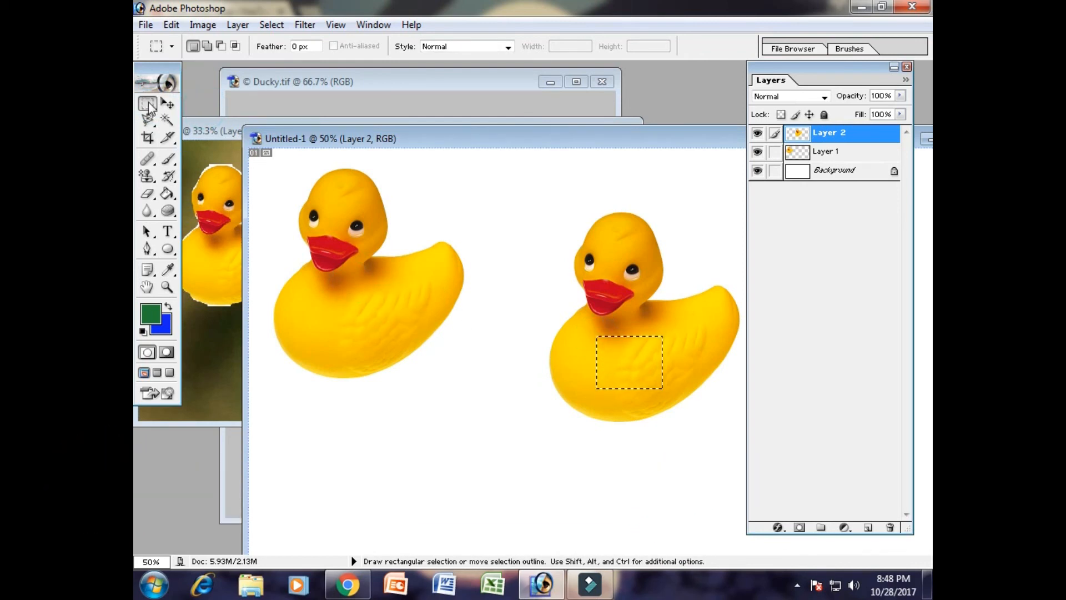
pyautogui.moveTo(148, 119); pyautogui.dragTo(232, 133)
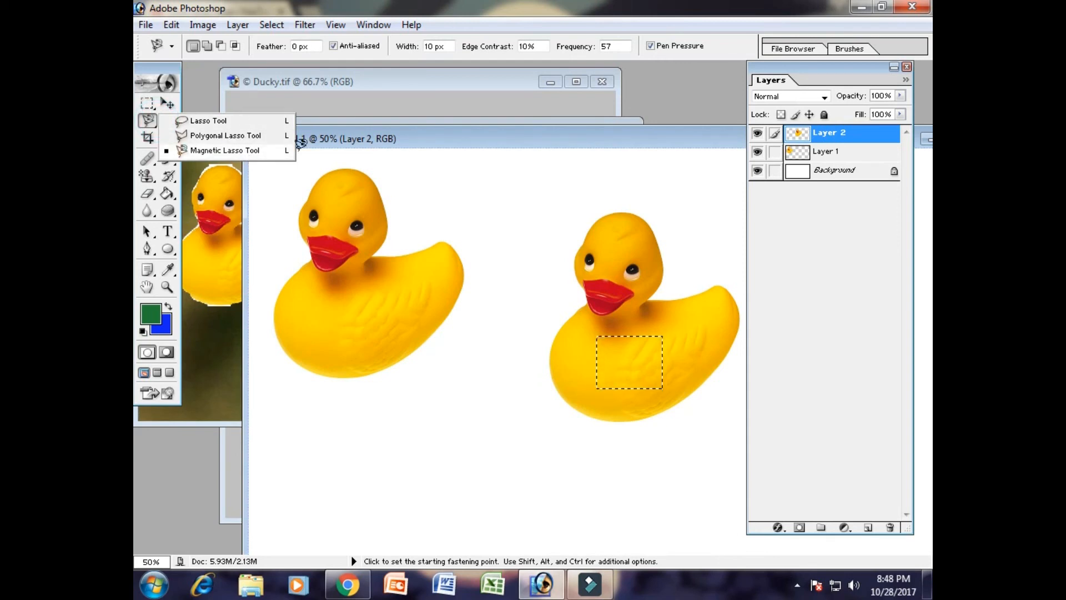
pyautogui.moveTo(600, 146)
pyautogui.mouseDown()
pyautogui.moveTo(465, 161)
pyautogui.moveTo(444, 151)
pyautogui.mouseUp()
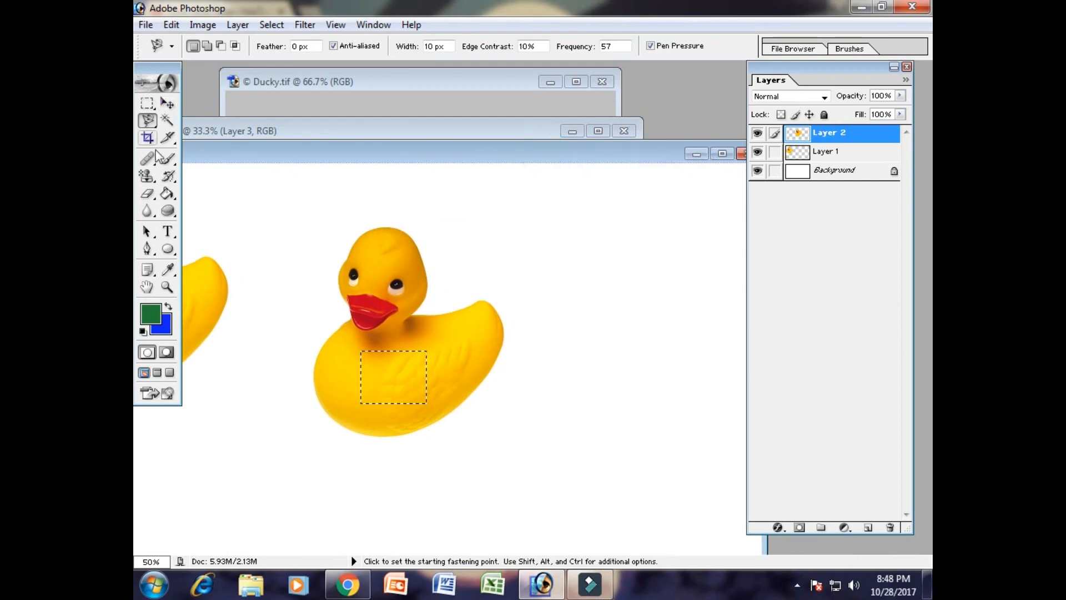